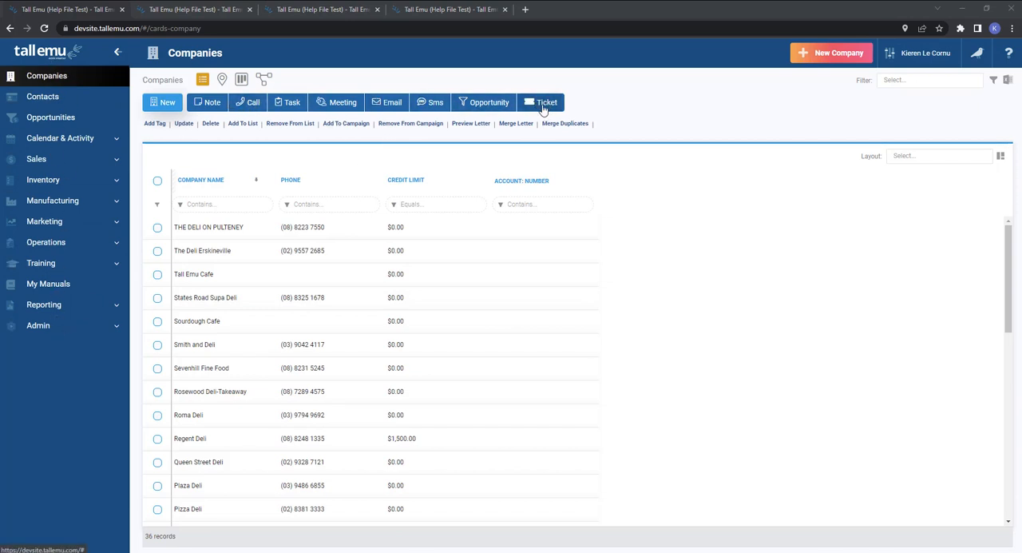
View the quick new ticket form from the companies list and cancel it.
click(542, 106)
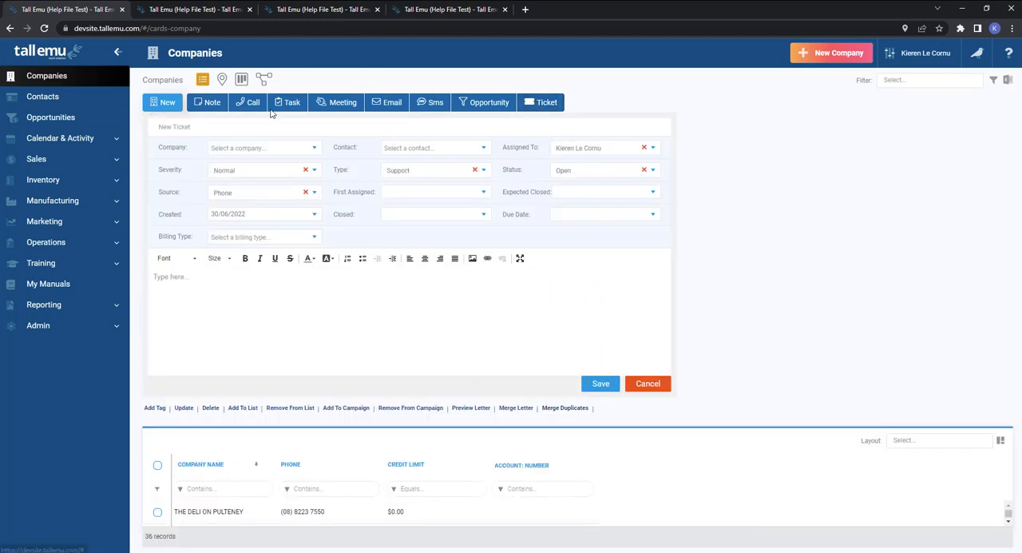
click(646, 383)
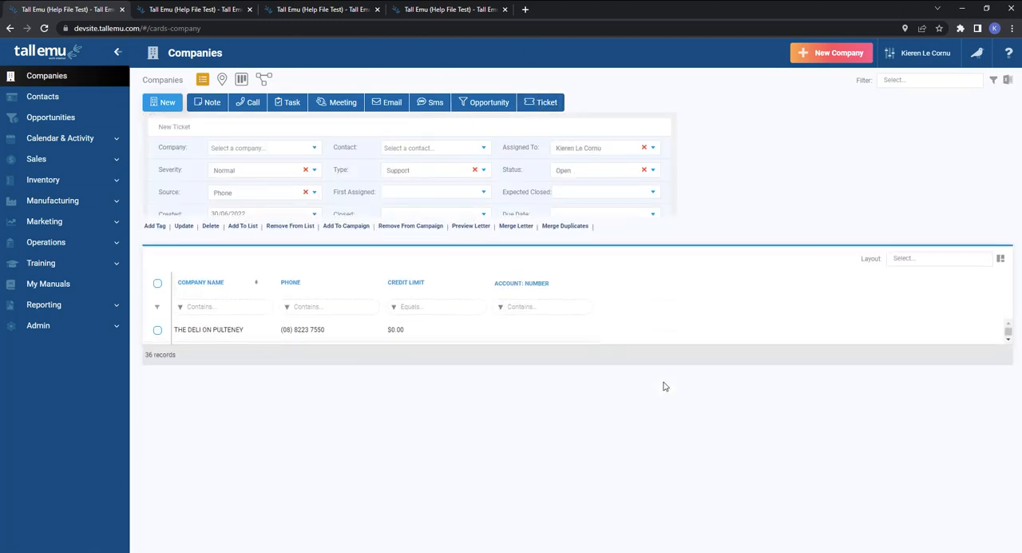
View the new ticket form on The Deli Erskineville's company record without saving, and show that company's Tickets list.
click(221, 254)
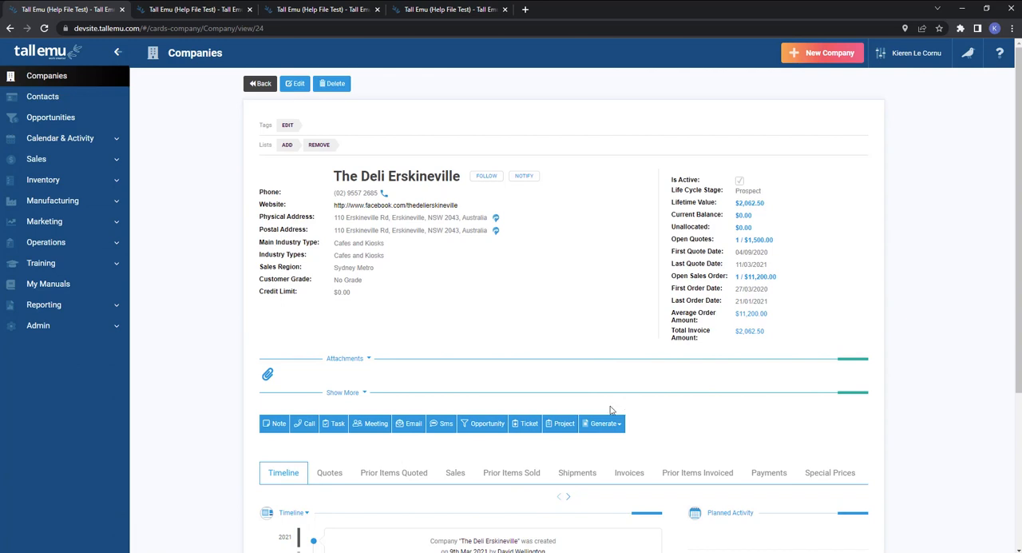
click(529, 423)
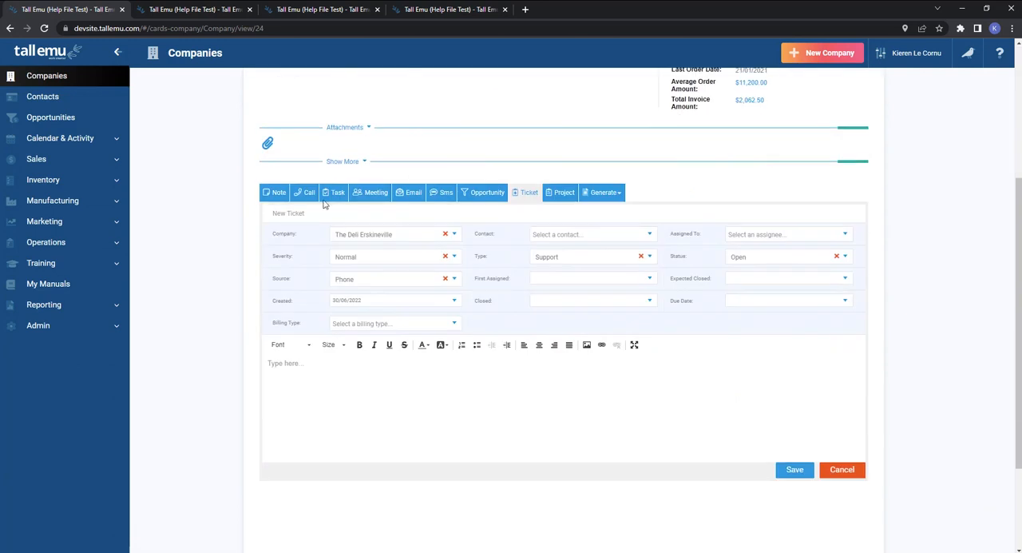
click(842, 469)
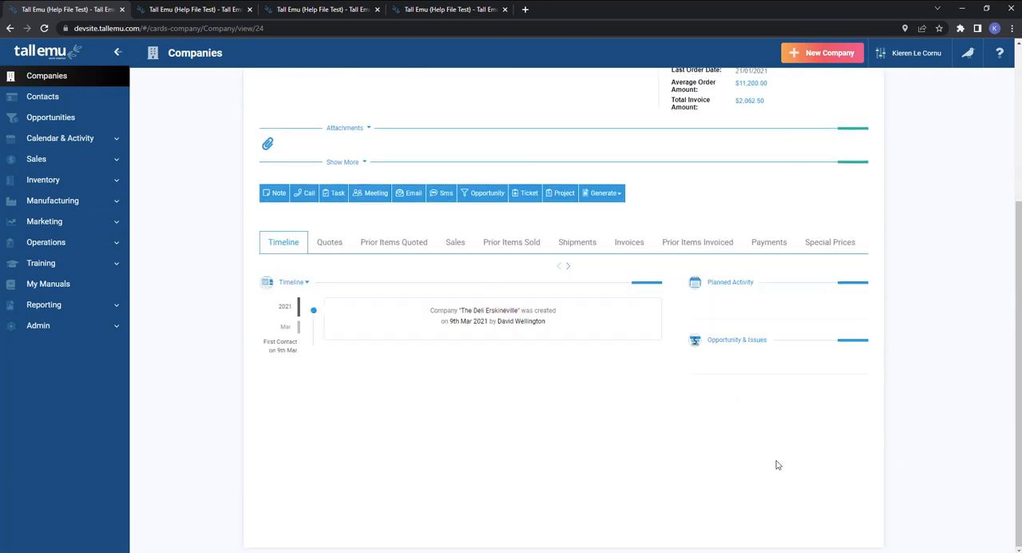
click(567, 267)
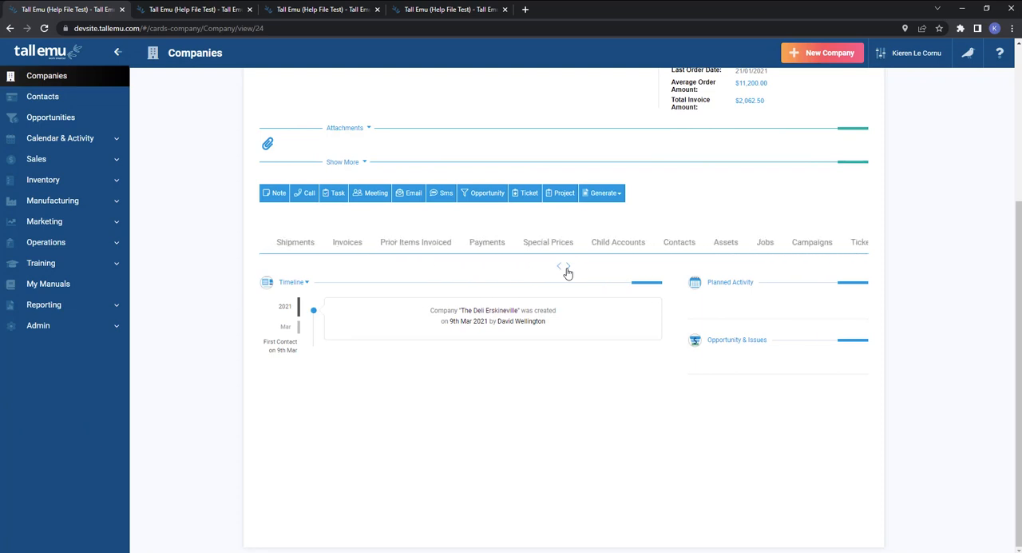
click(659, 247)
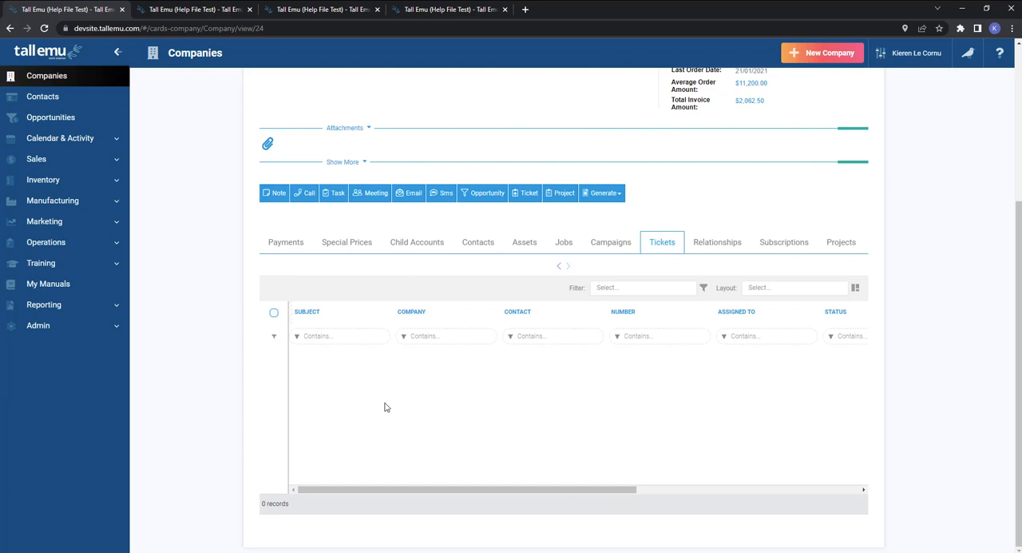
Open the KitchPlus Stand Mixer - Pro Mix Large record under the Operations assets and view its ticket options.
click(90, 244)
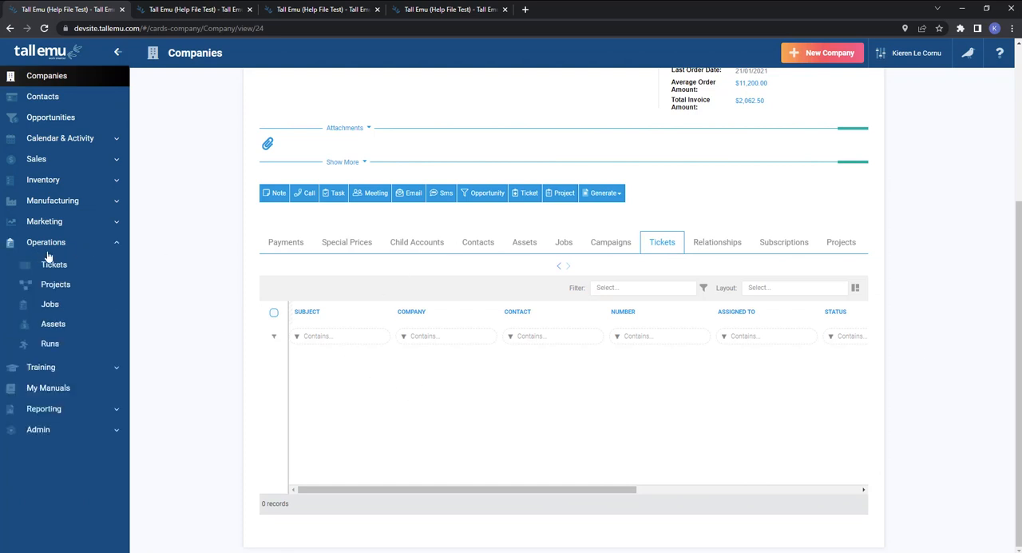
click(55, 325)
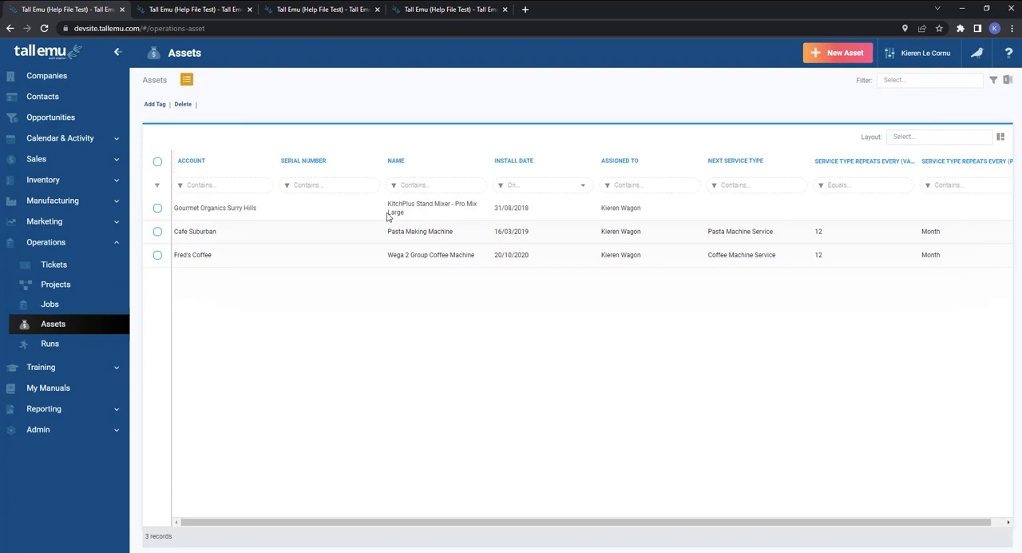
click(387, 215)
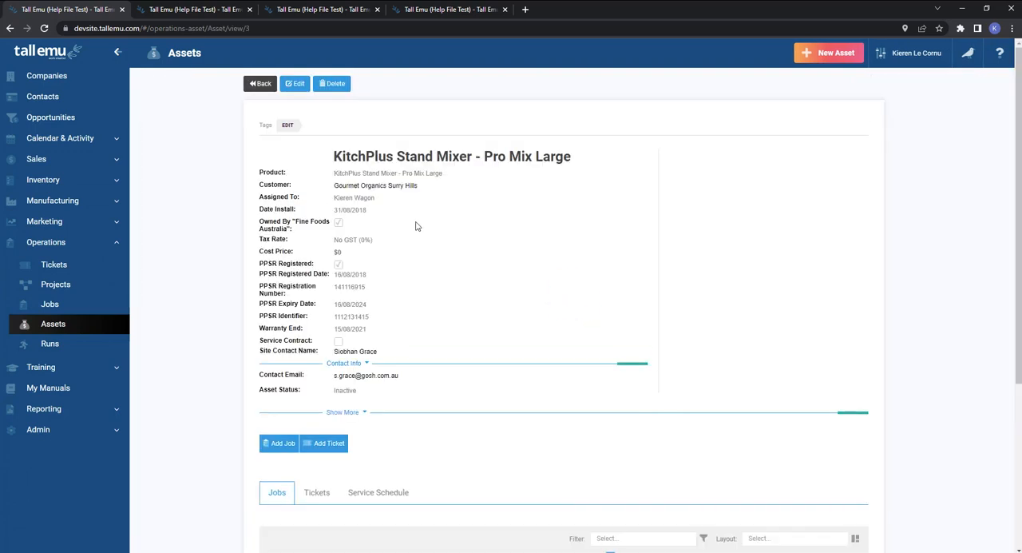
scroll(378, 224, down, 3)
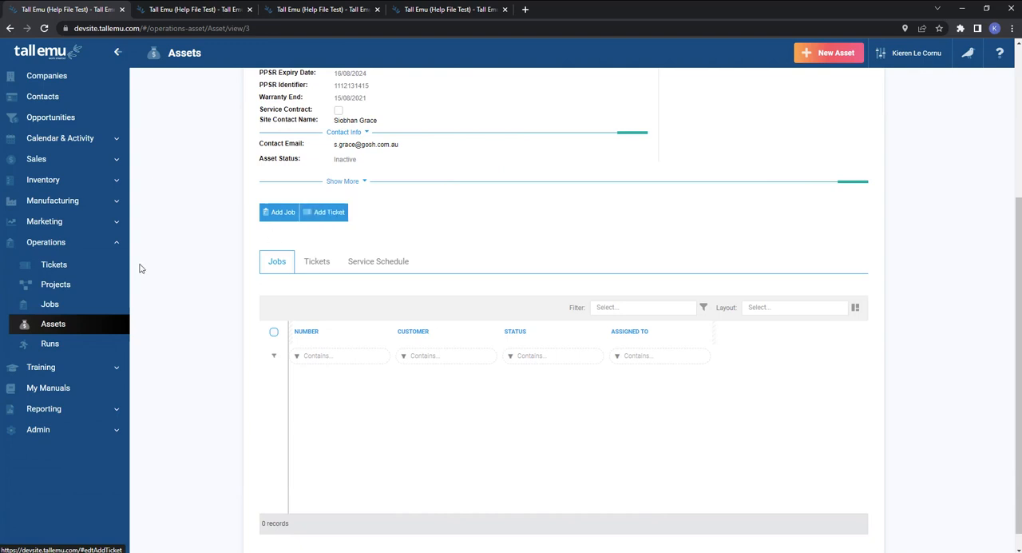
Open the Project for Q-7 record in the projects list and show its related tickets.
click(78, 285)
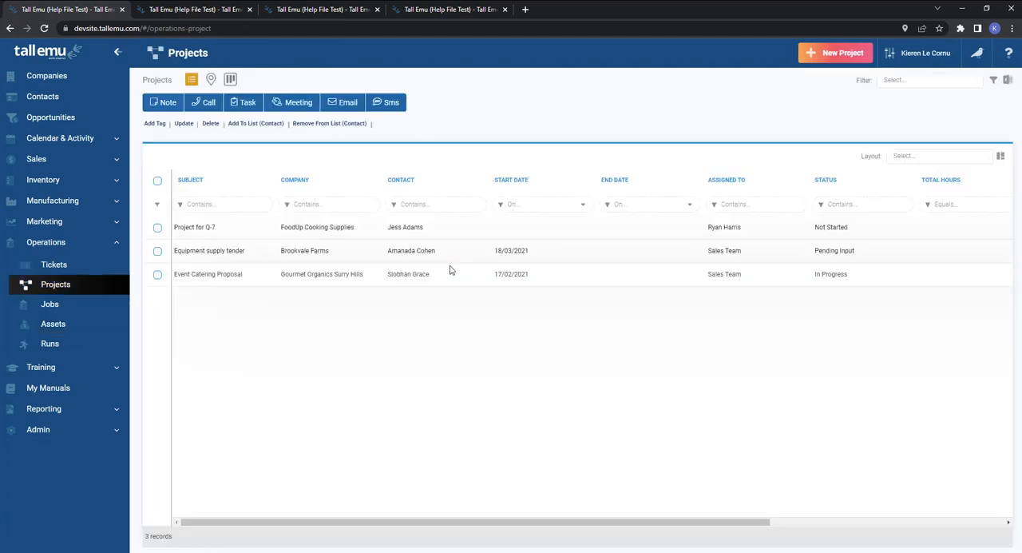
click(395, 232)
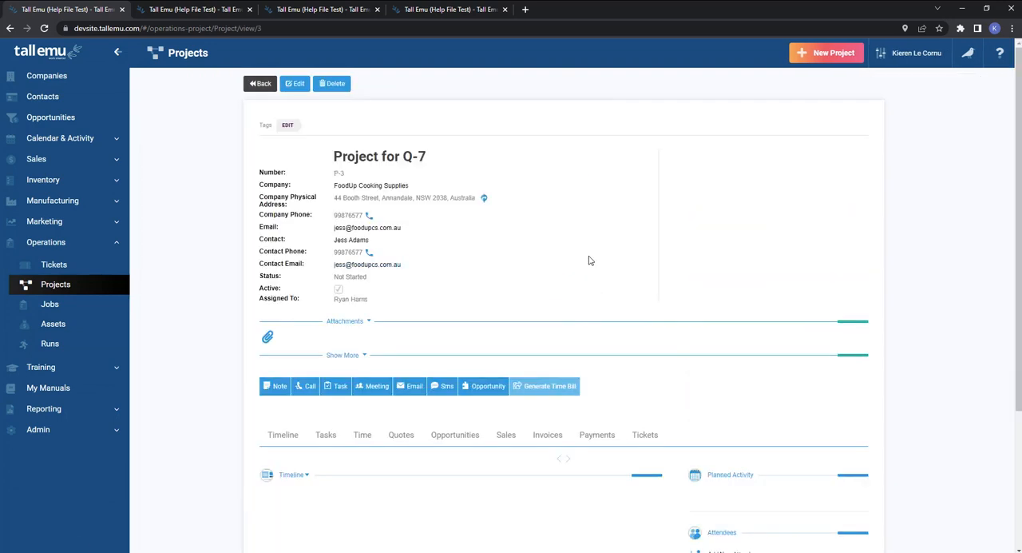
scroll(592, 261, down, 3)
click(646, 243)
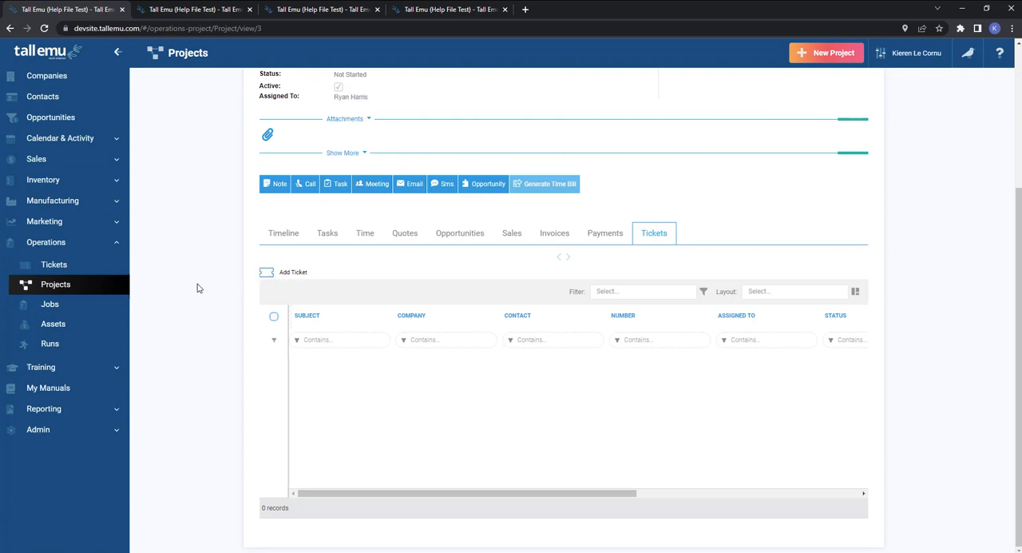
View both the full and the quick new ticket forms from the Operations tickets list without saving either.
click(53, 268)
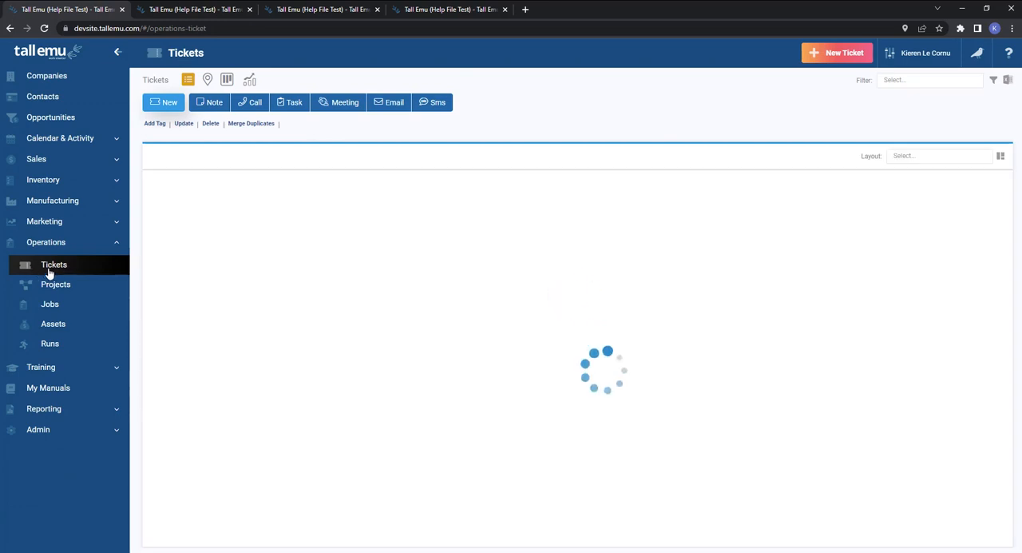
click(852, 54)
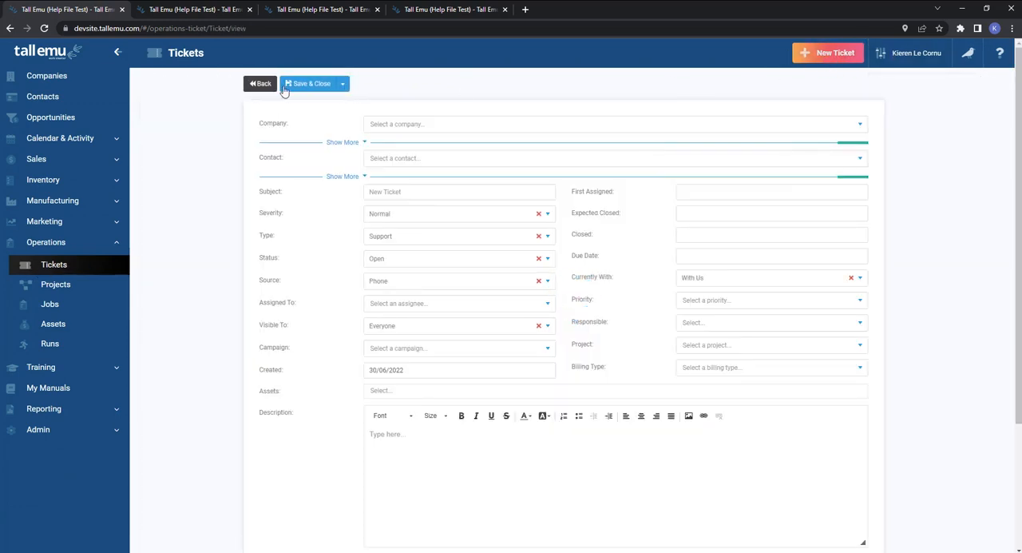
click(257, 84)
click(164, 107)
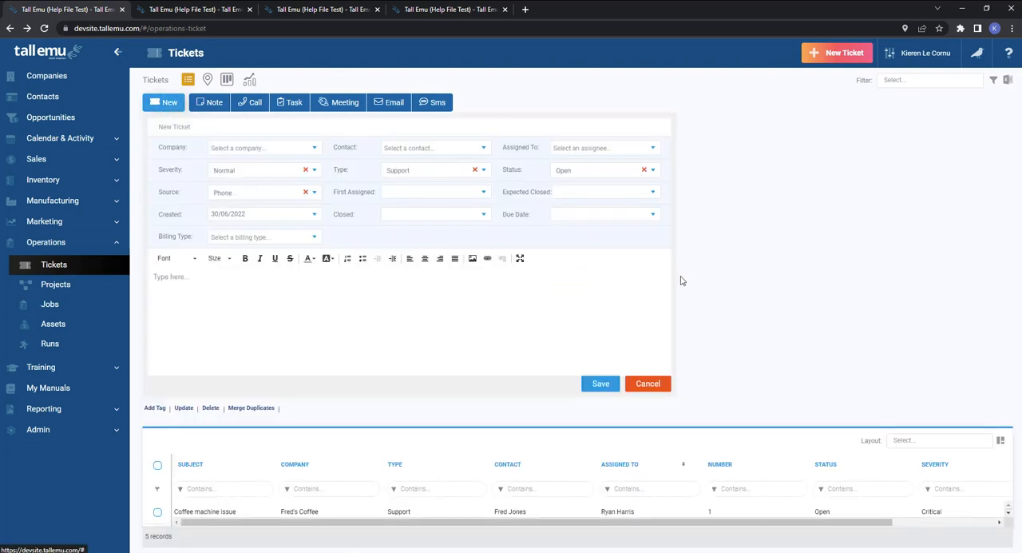
click(648, 383)
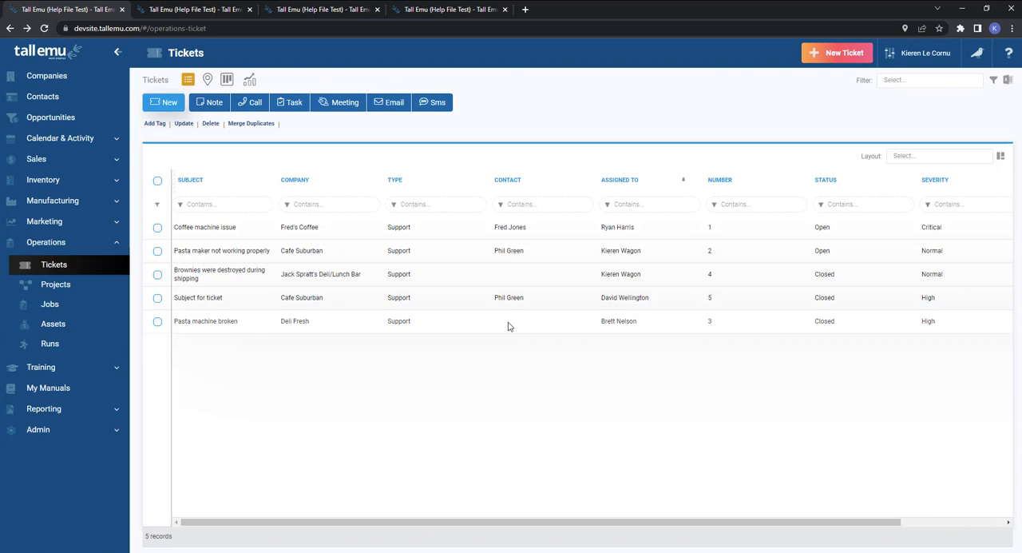
Switch to the second browser tab with the companies list and open the Ticket Settings in the admin settings.
click(205, 11)
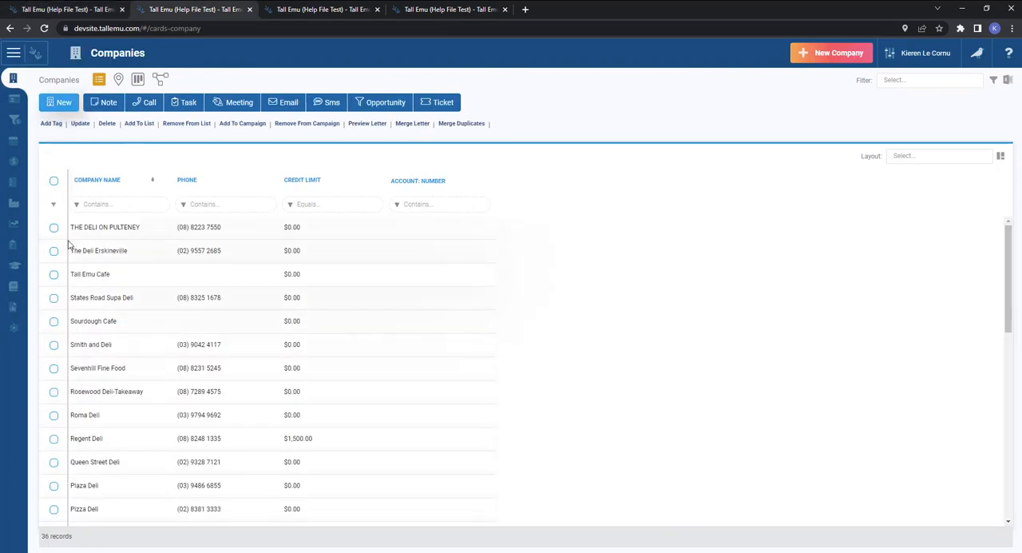
click(10, 58)
scroll(66, 376, down, 3)
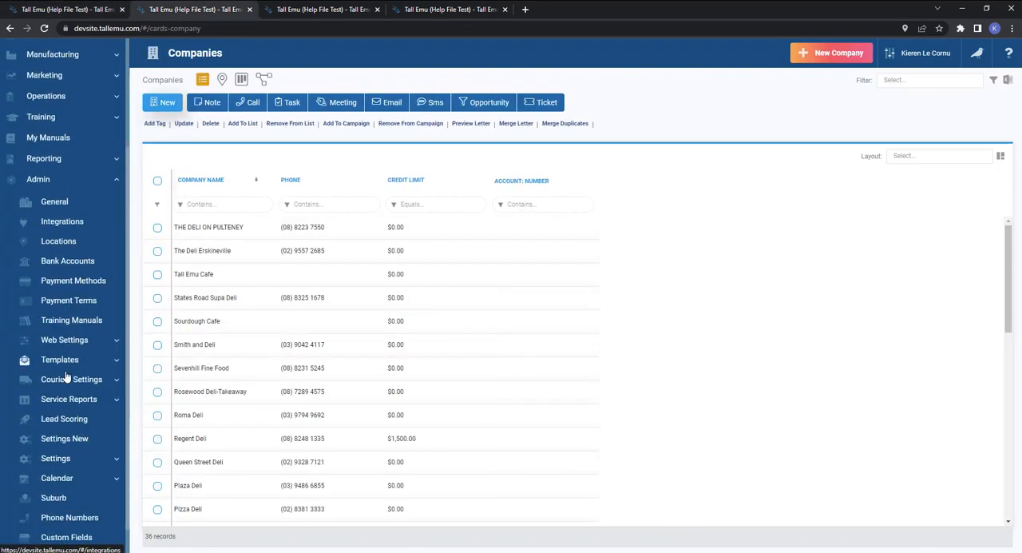
click(62, 427)
scroll(69, 411, down, 1)
scroll(69, 407, down, 3)
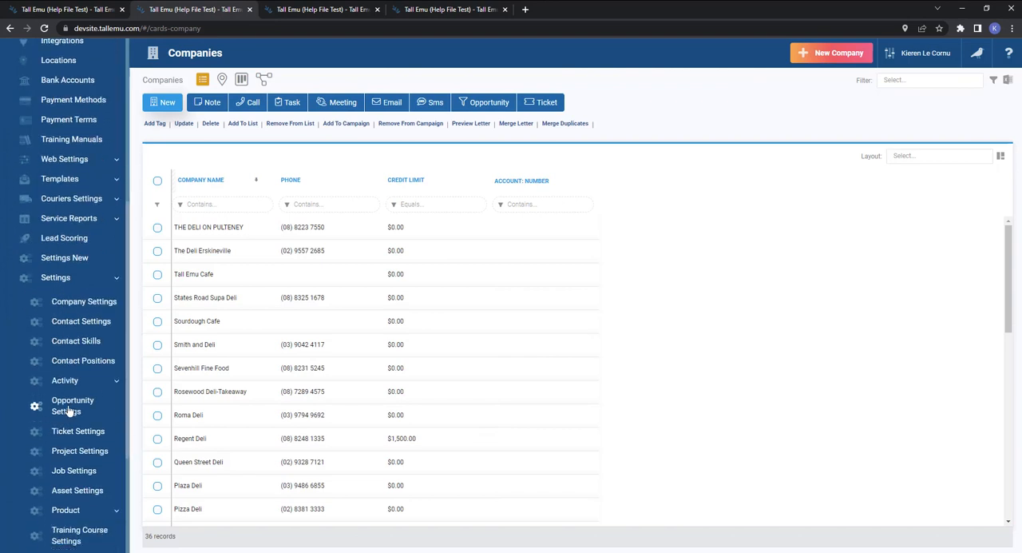
click(96, 278)
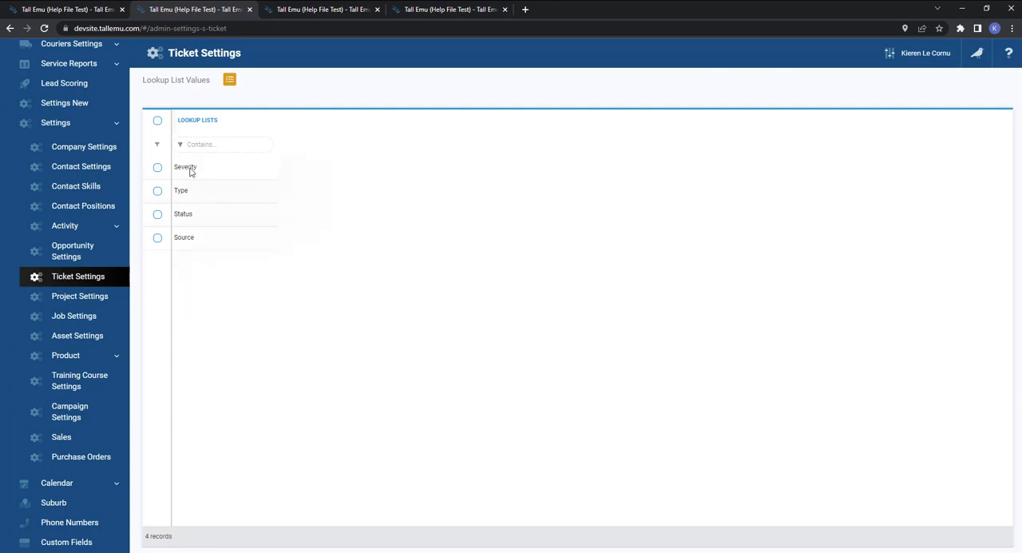
Add Options as an active value of the ticket Type lookup list, and move it above Support and back below.
click(189, 196)
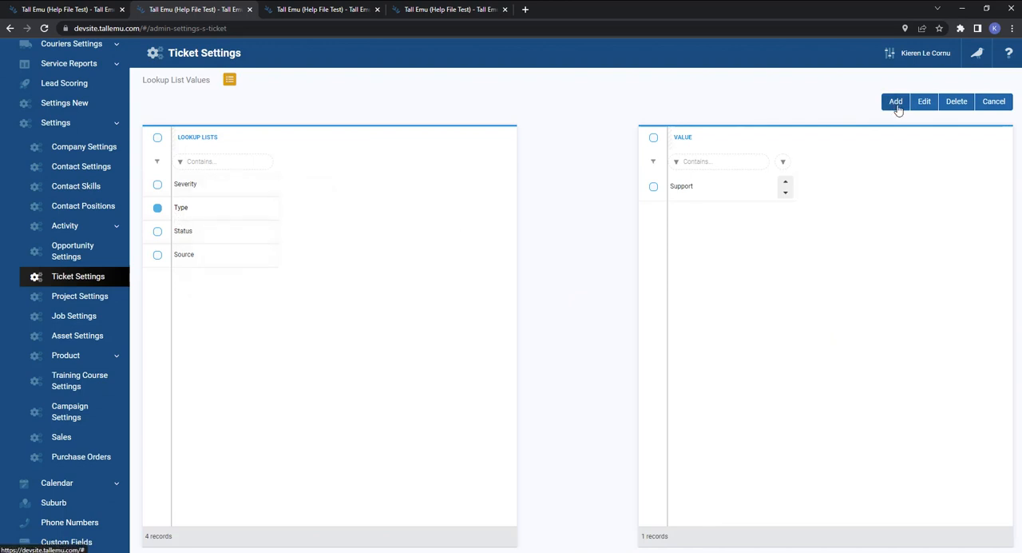
click(896, 104)
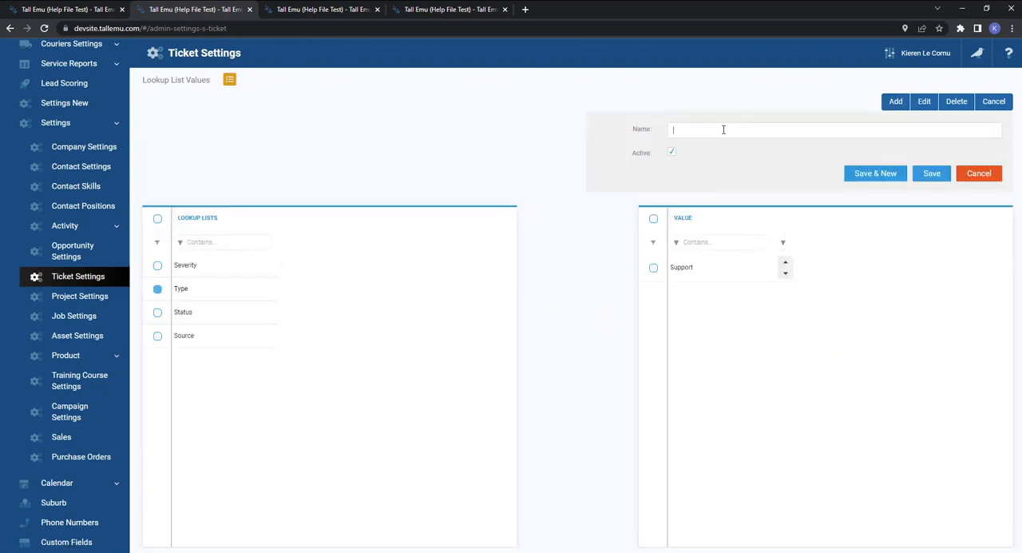
text(Options)
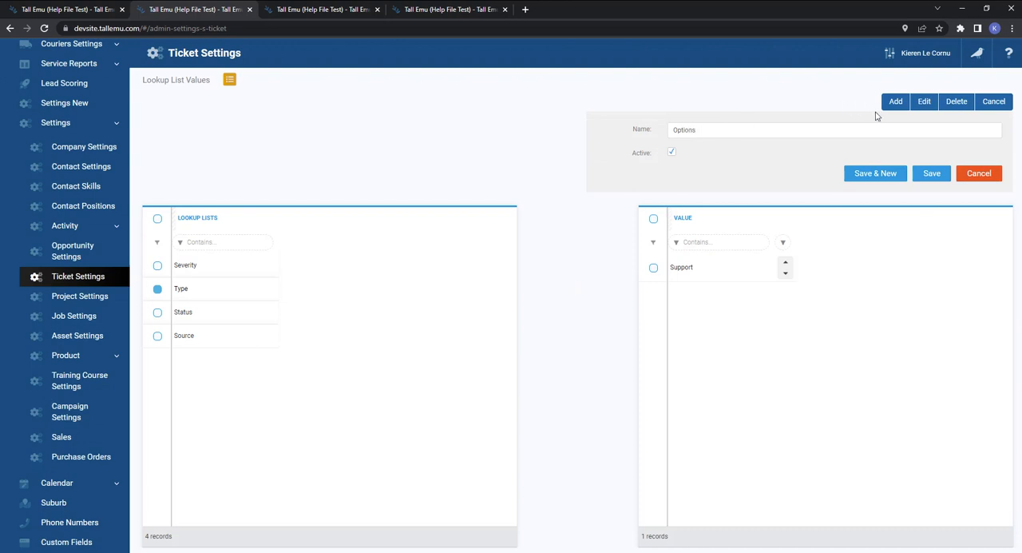
click(930, 185)
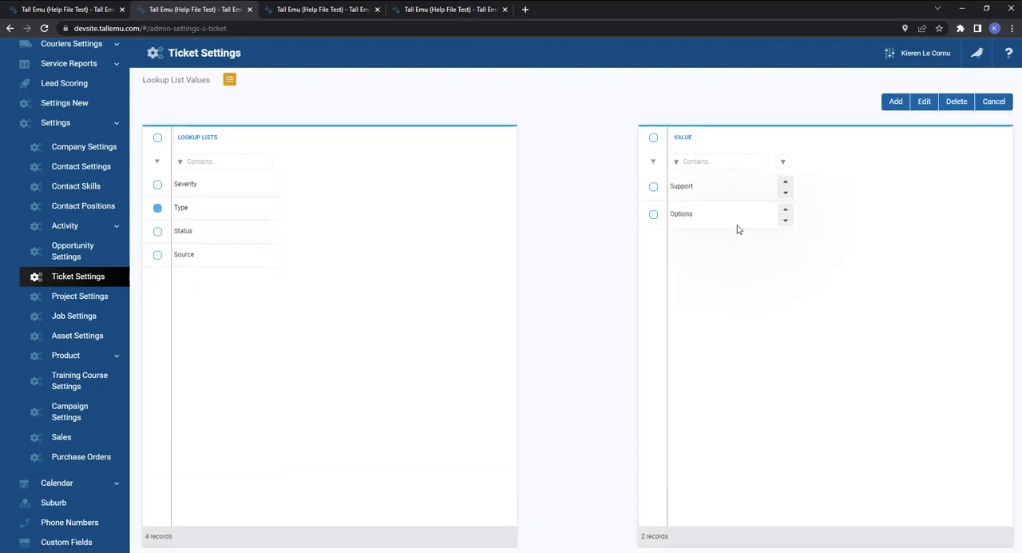
click(785, 212)
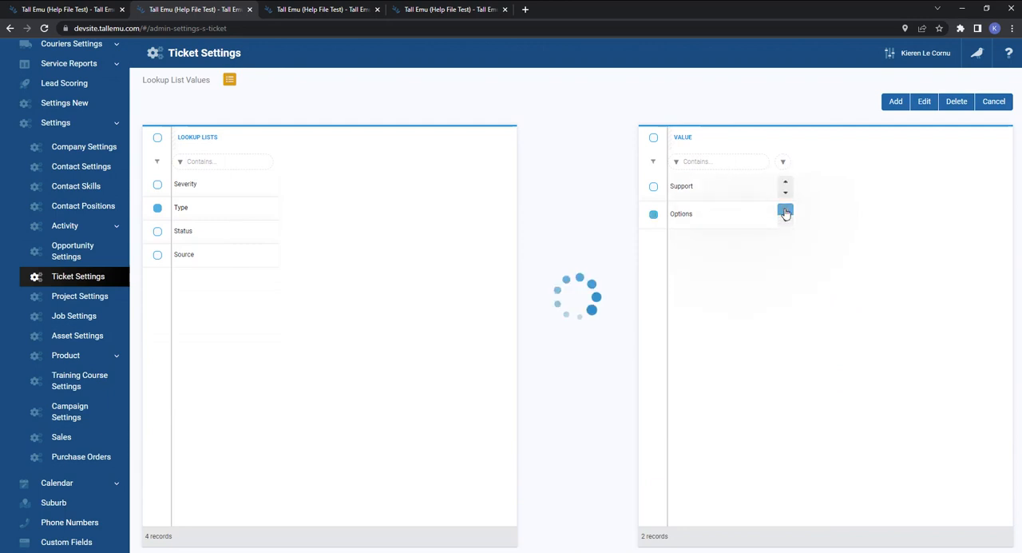
click(786, 193)
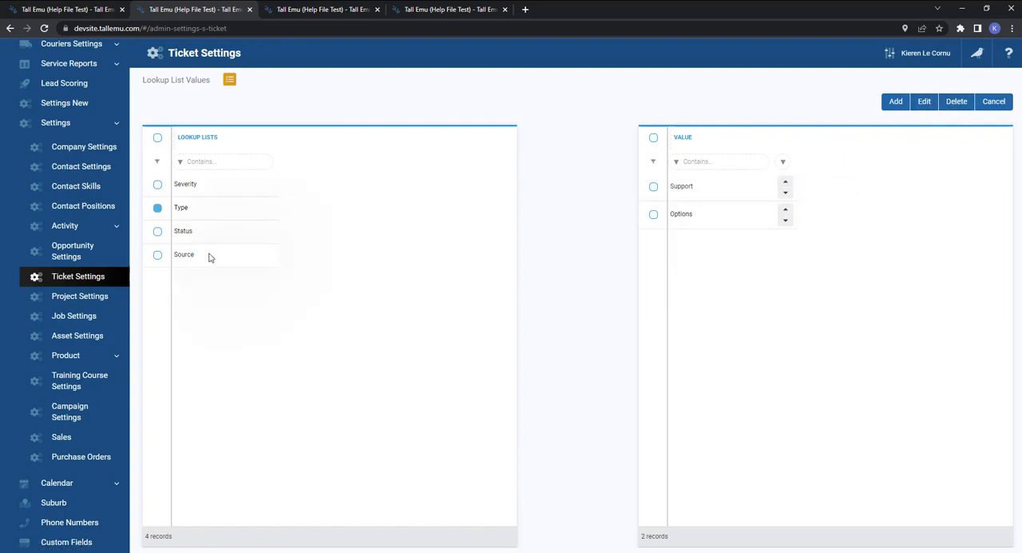
View the values of the ticket Status and Source lookup lists, closing the source options without saving.
click(179, 239)
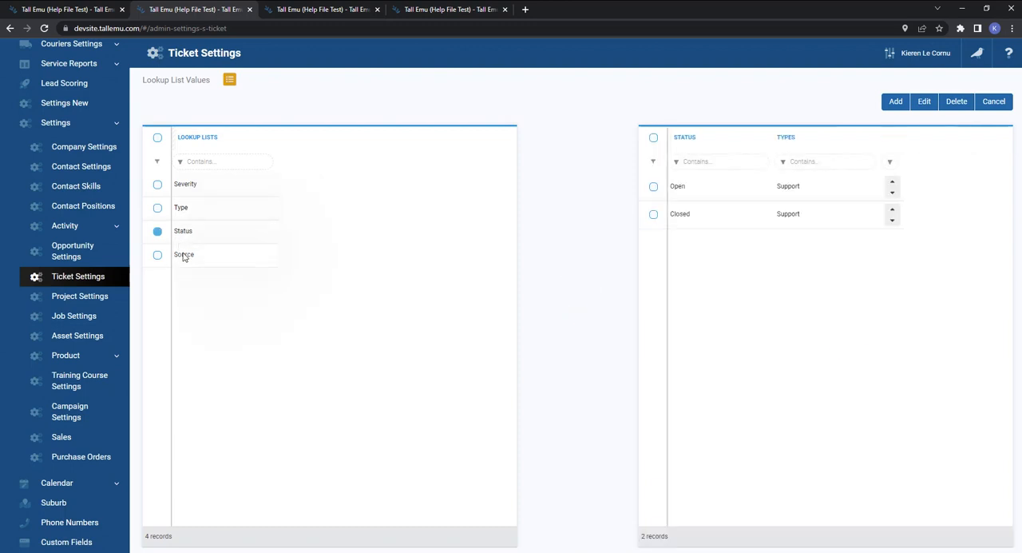
double_click(183, 256)
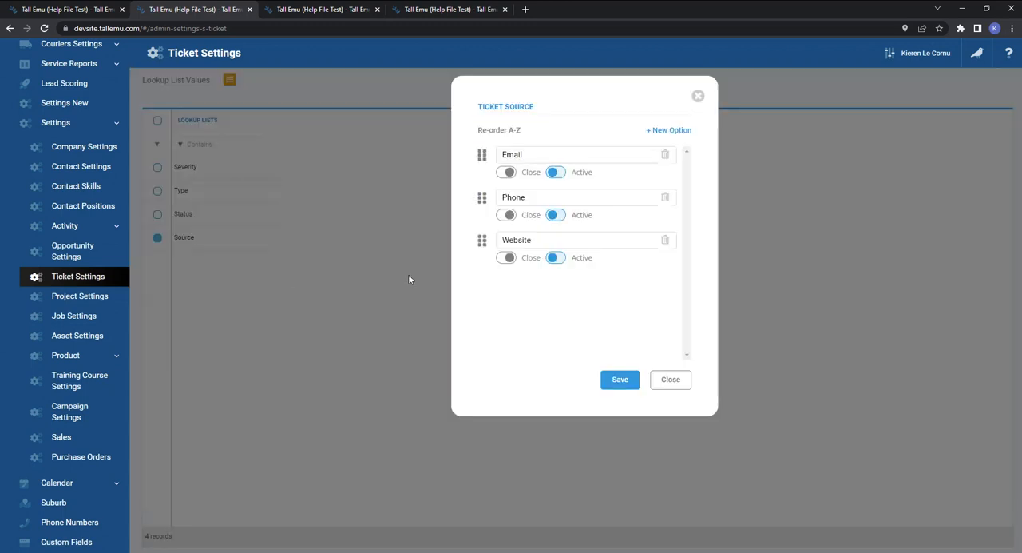
click(671, 378)
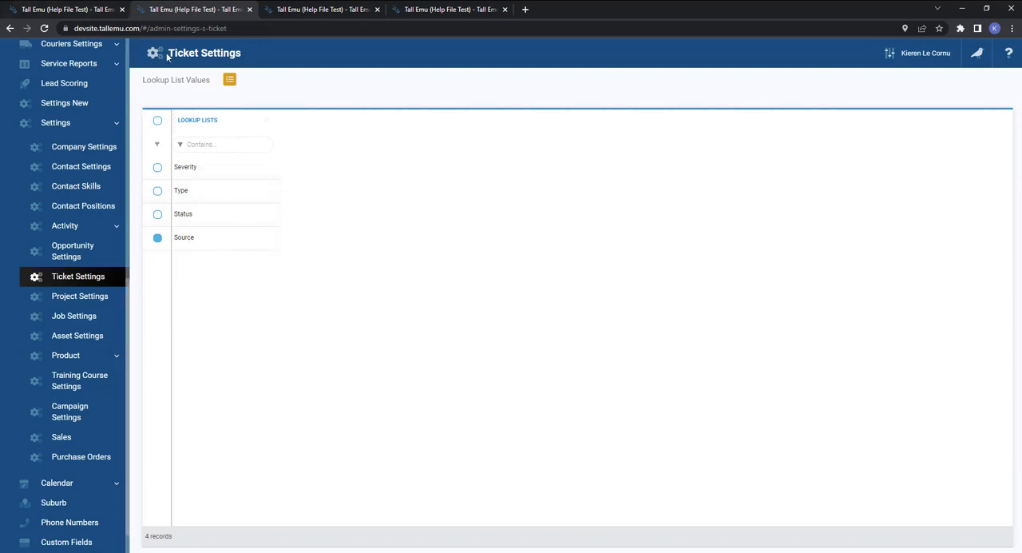
Return to the first browser tab's tickets list and start a full new ticket for company Cafe Suburban with its available contact.
click(76, 9)
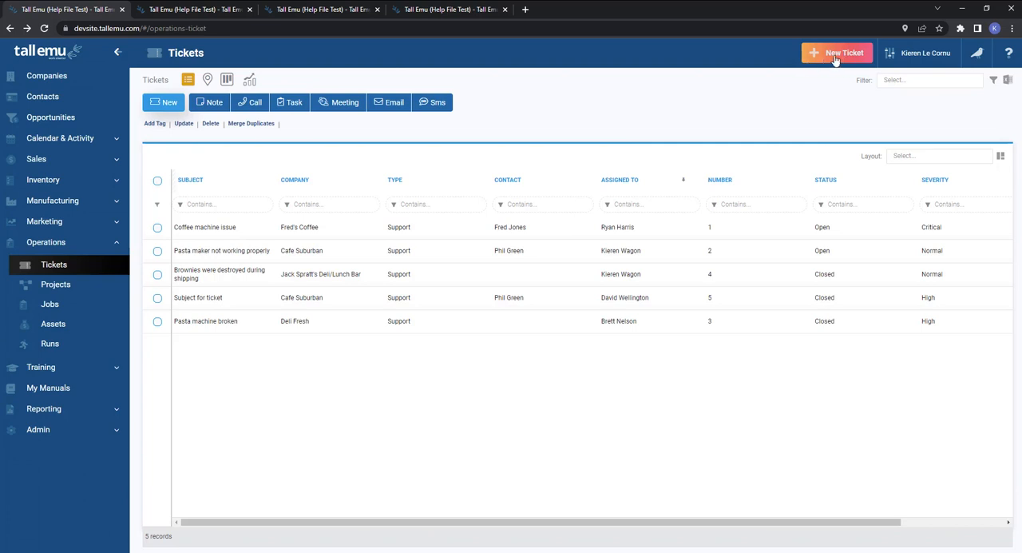
click(168, 108)
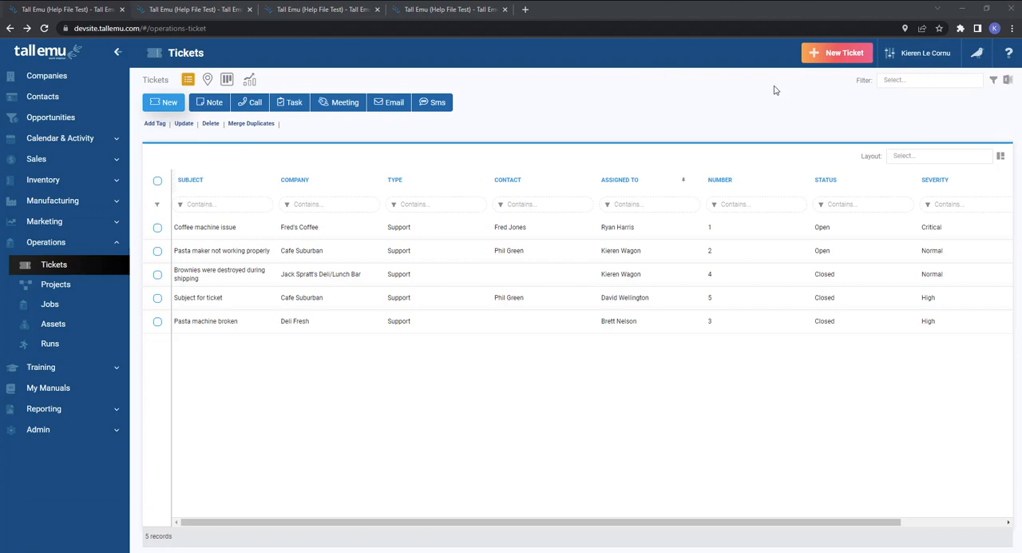
click(830, 56)
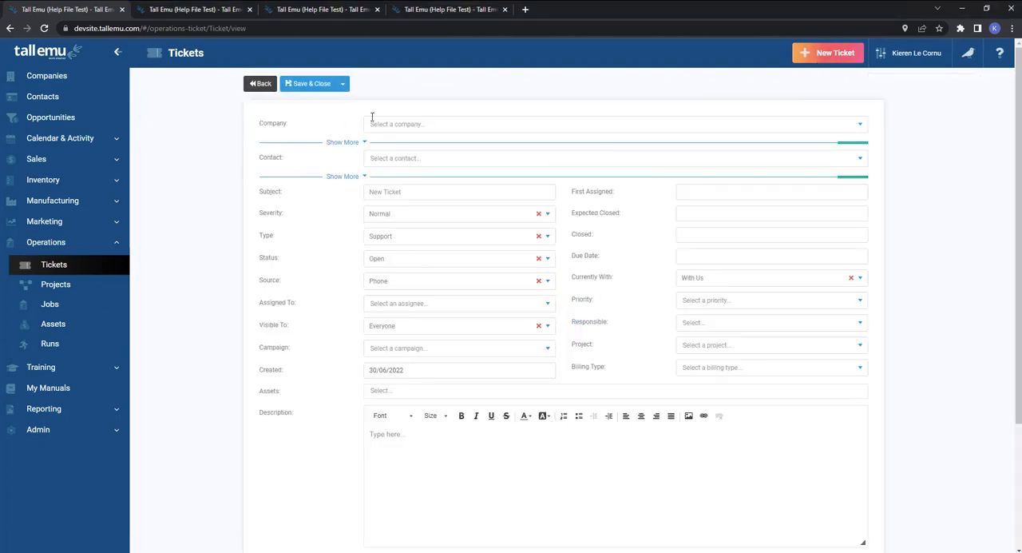
click(382, 129)
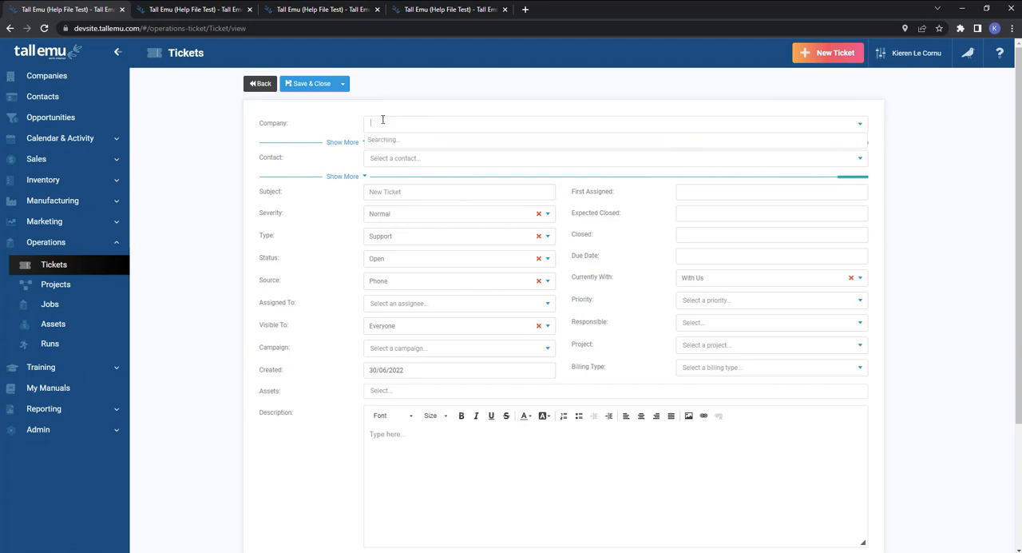
click(383, 198)
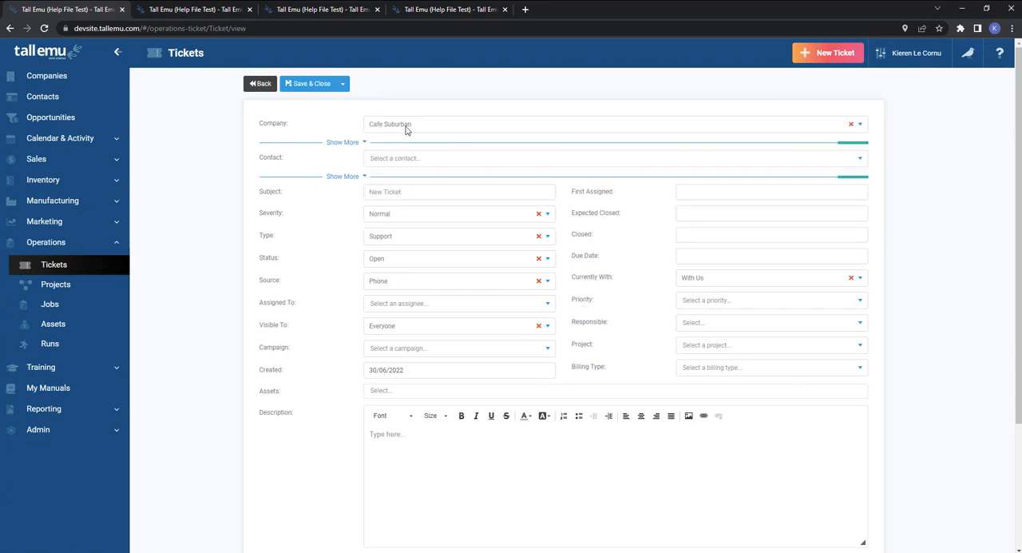
click(406, 161)
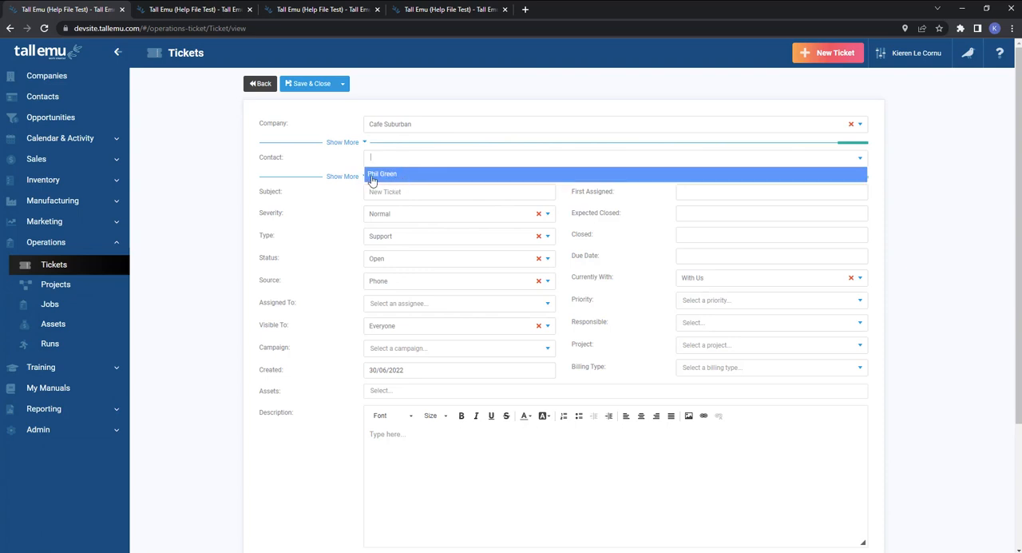
click(399, 175)
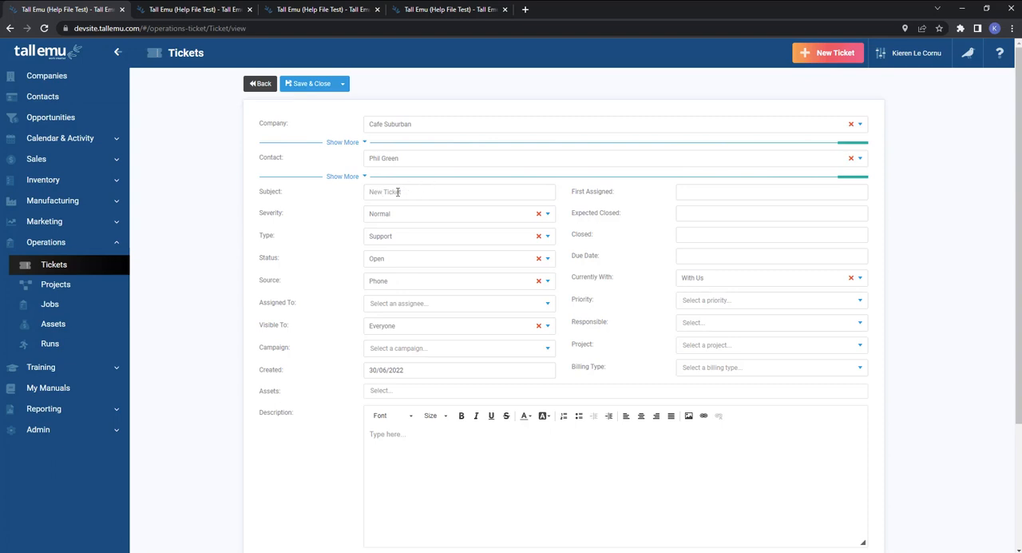
Set the new ticket's subject to "Broken pasta machine" and check the severity options, keeping Normal.
text(su)
key(BackSpace)
key(BackSpace)
key(BackSpace)
key(BackSpace)
key(BackSpace)
key(BackSpace)
key(BackSpace)
key(BackSpace)
key(BackSpace)
key(BackSpace)
key(BackSpace)
text(Brok)
click(392, 217)
click(392, 215)
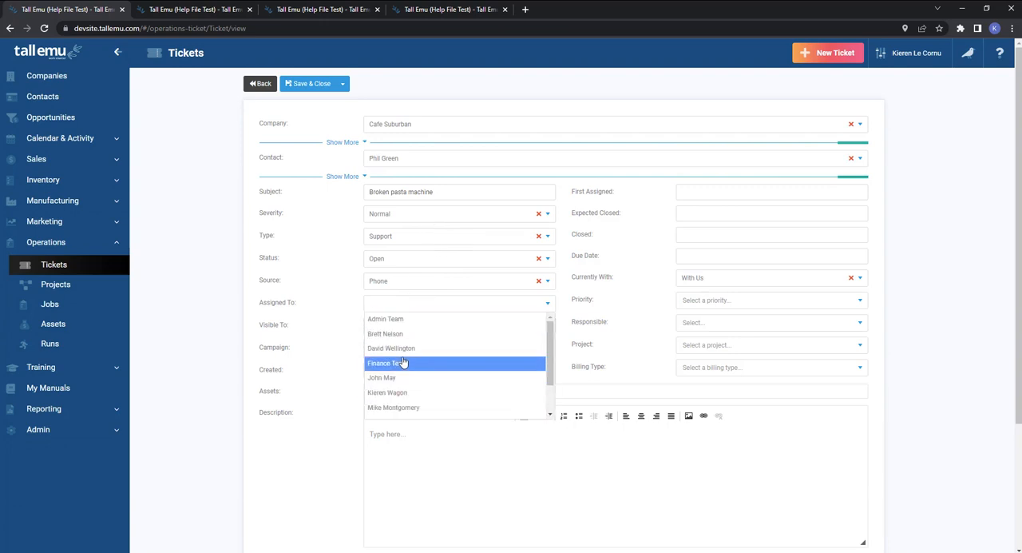
Assign the ticket to a staff member from the assignee list and keep it visible to Everyone.
scroll(415, 359, down, 2)
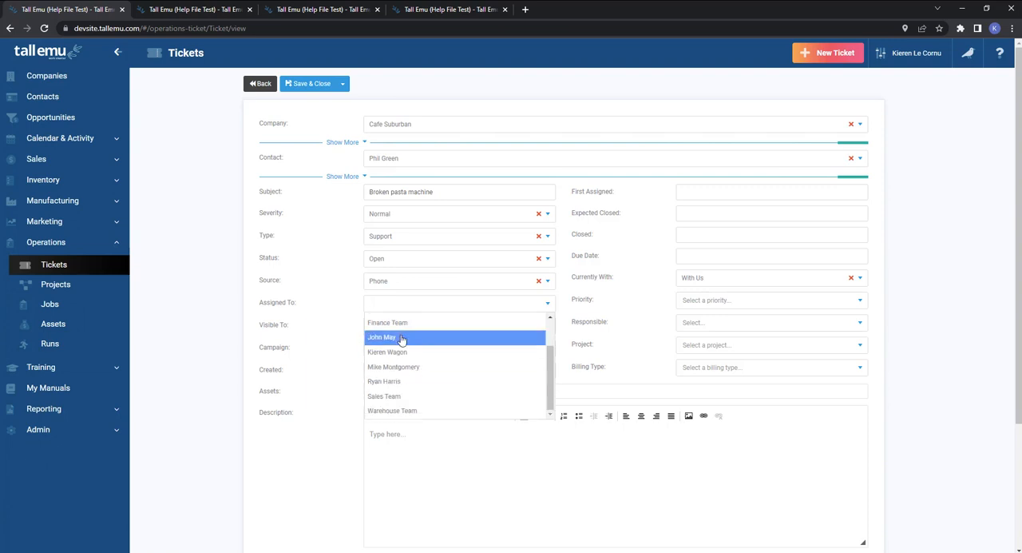
click(404, 353)
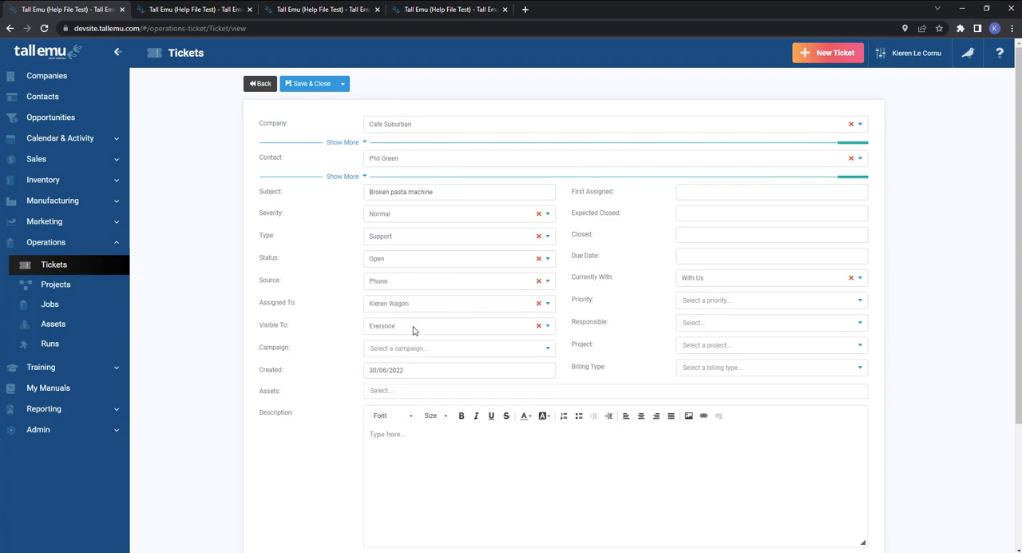
click(413, 328)
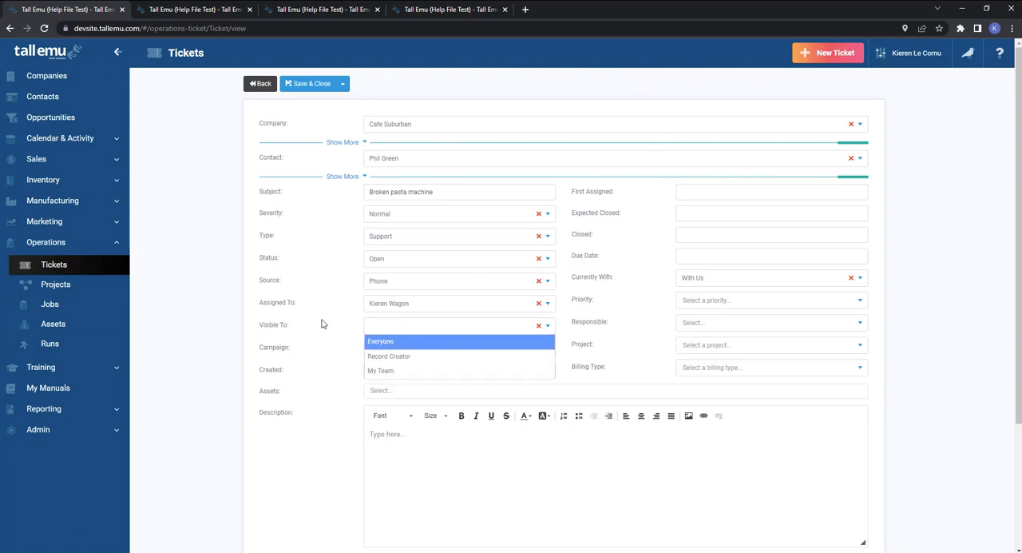
key(Return)
Check the campaign options without choosing one, and link the Pasta Making Machine asset to the ticket.
click(406, 349)
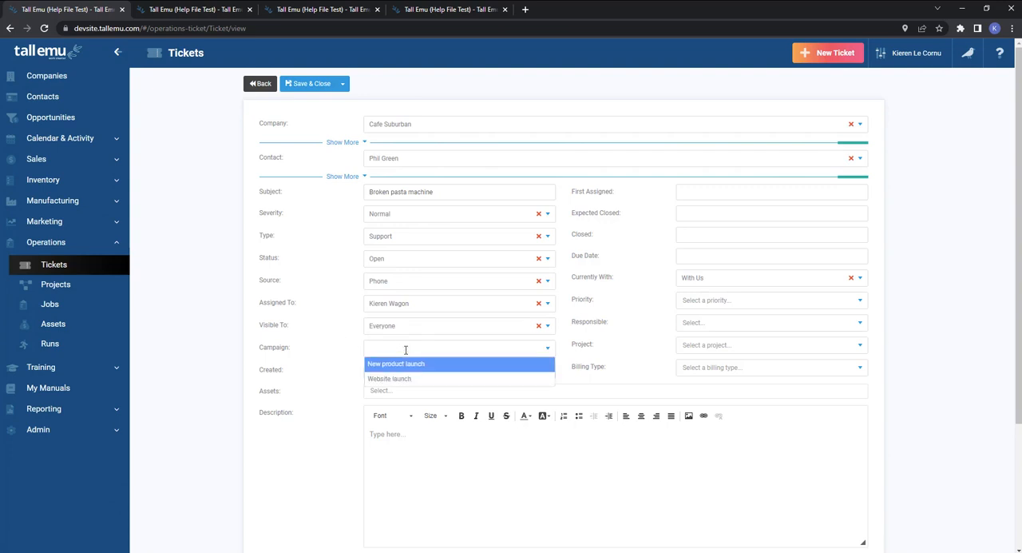
click(287, 352)
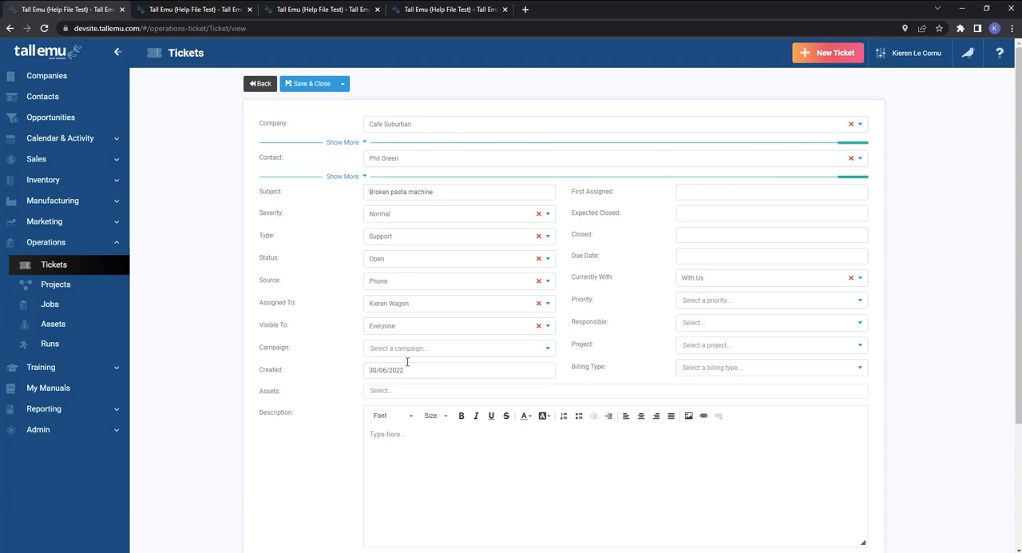
click(389, 389)
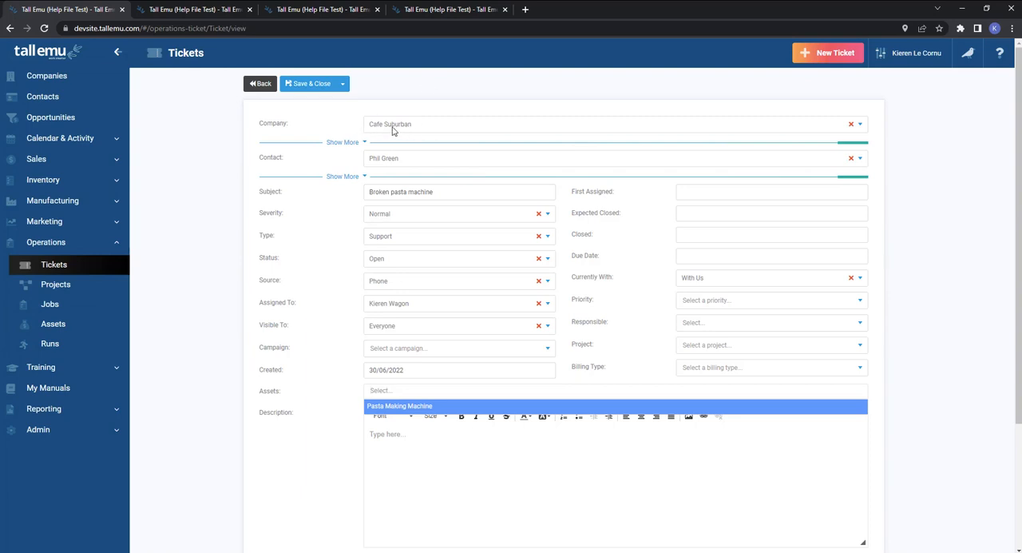
click(422, 407)
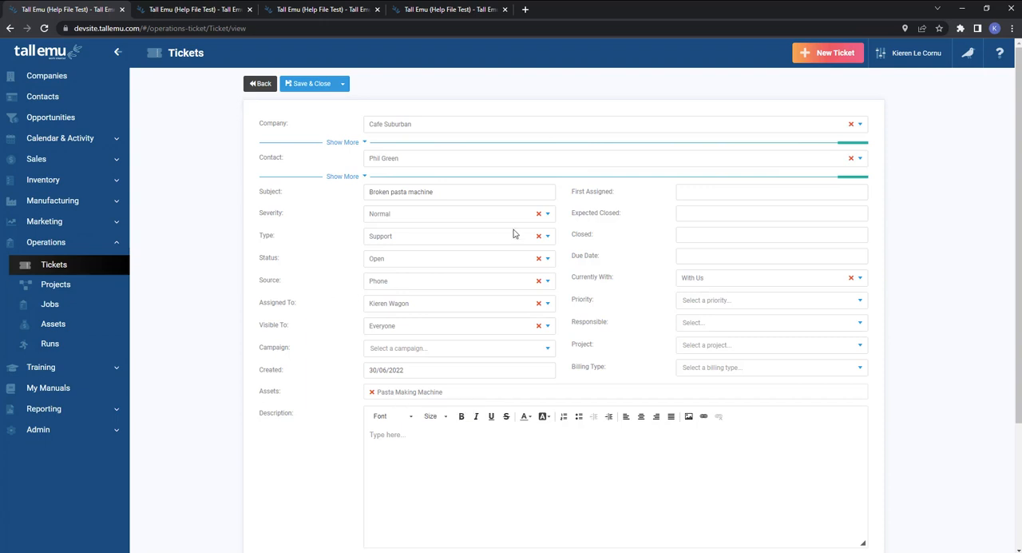
View the ticket's Closed, Due Date and First Assigned fields, the status options and the notifications without changing anything.
click(687, 233)
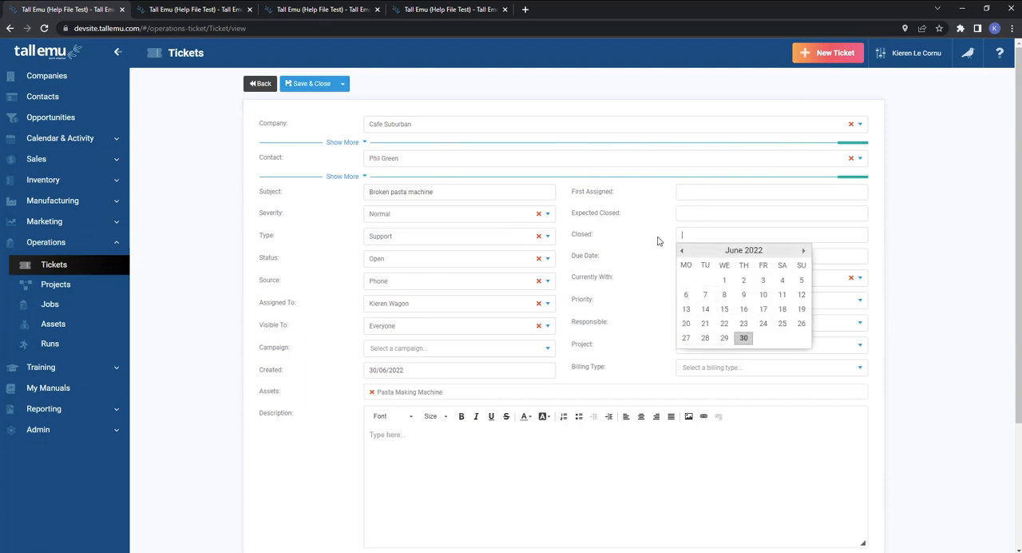
click(401, 258)
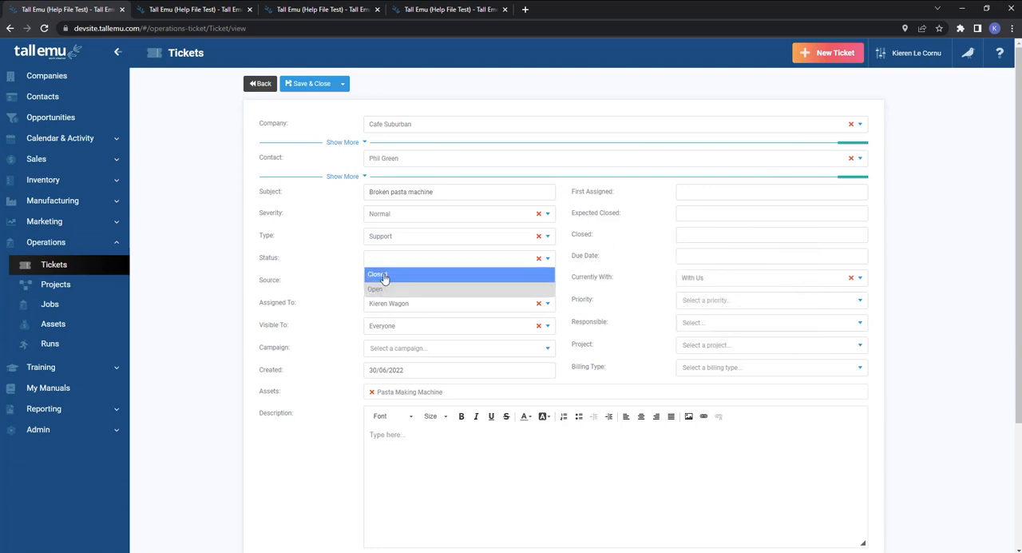
click(681, 238)
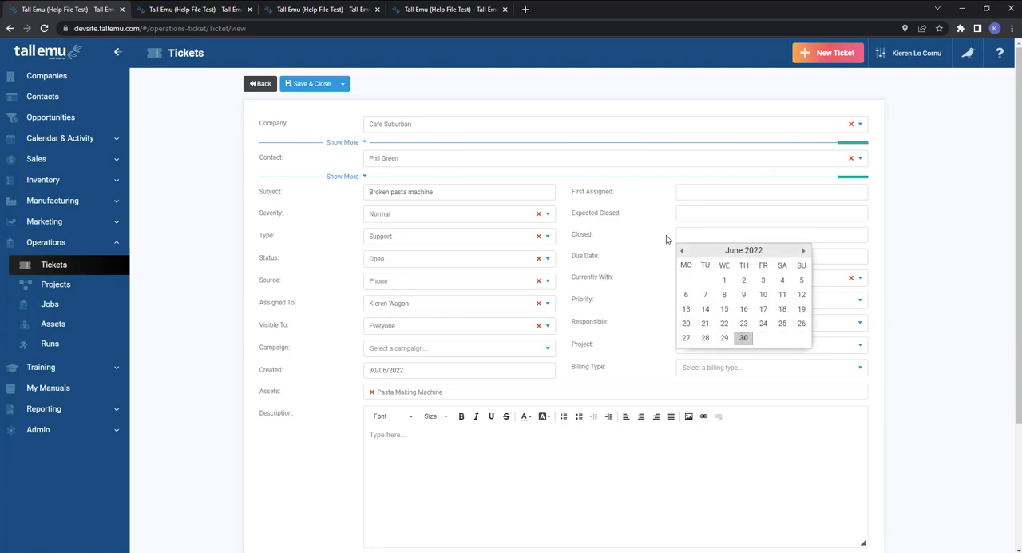
click(615, 238)
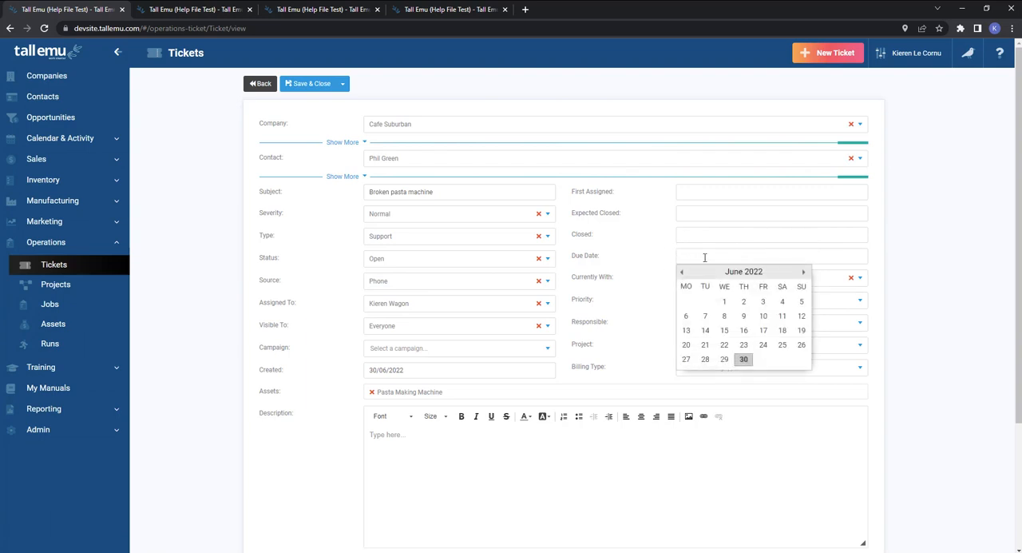
click(967, 56)
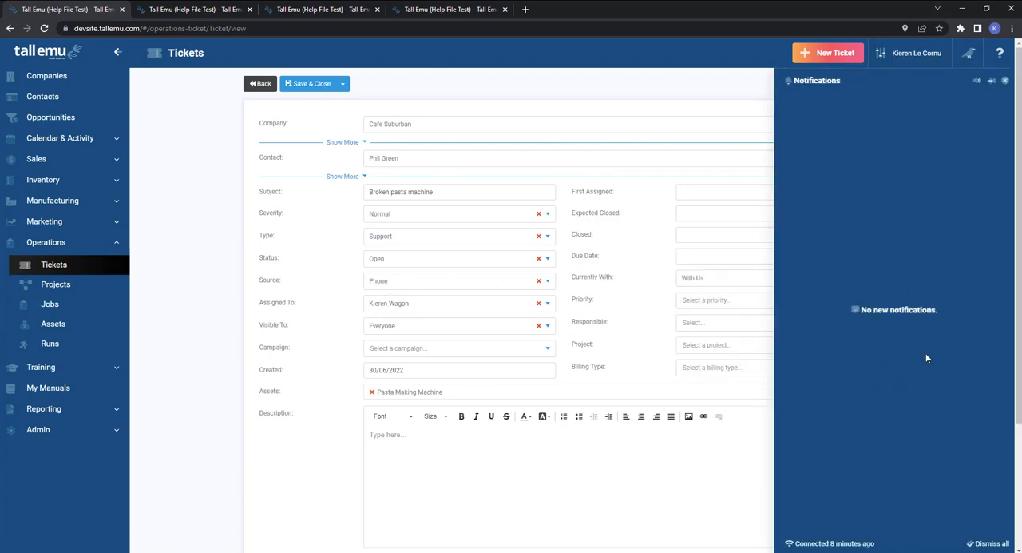
click(968, 54)
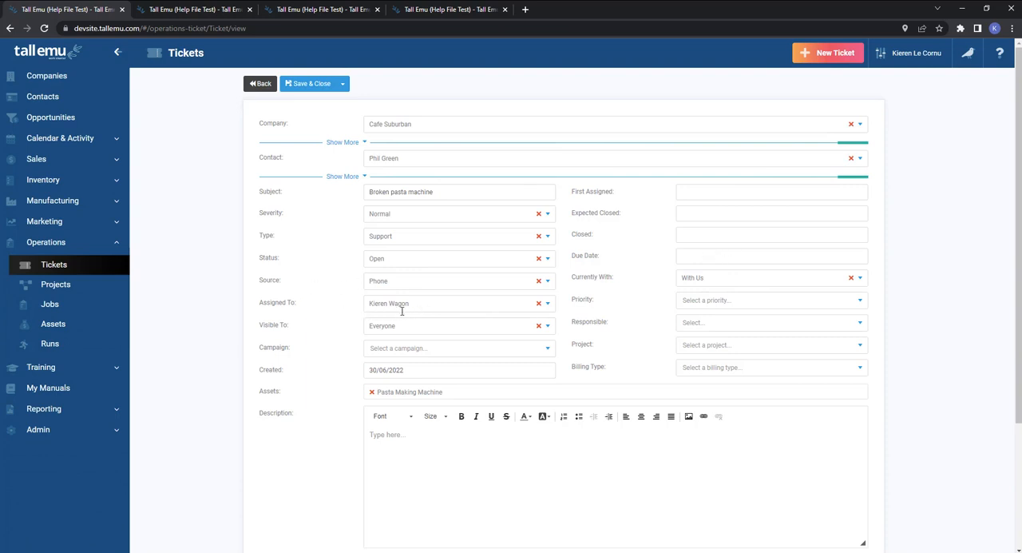
click(692, 193)
click(593, 217)
Review the Currently With, Priority, Responsible, Project and Billing Type options of the ticket, keeping Currently With as With Us.
click(706, 276)
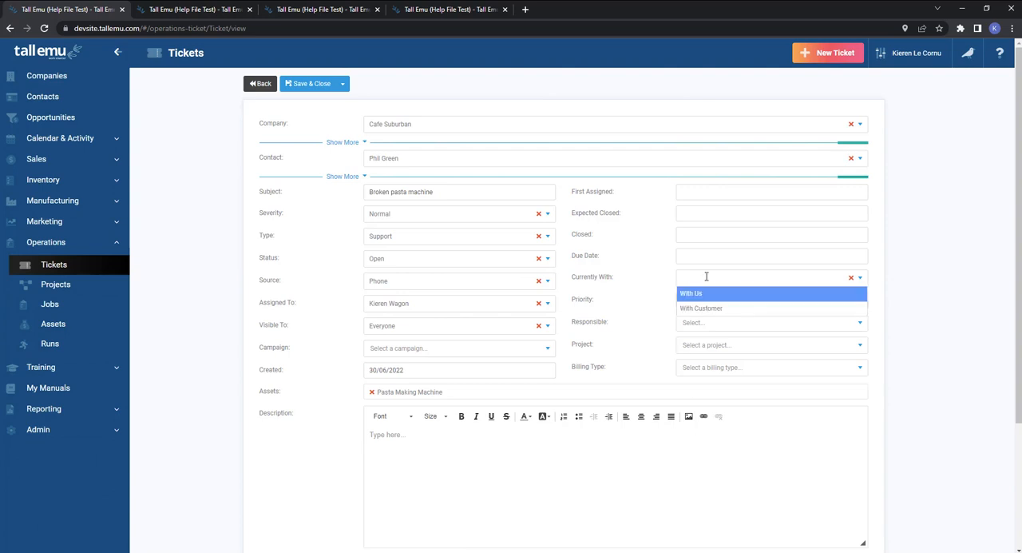
click(692, 293)
click(742, 299)
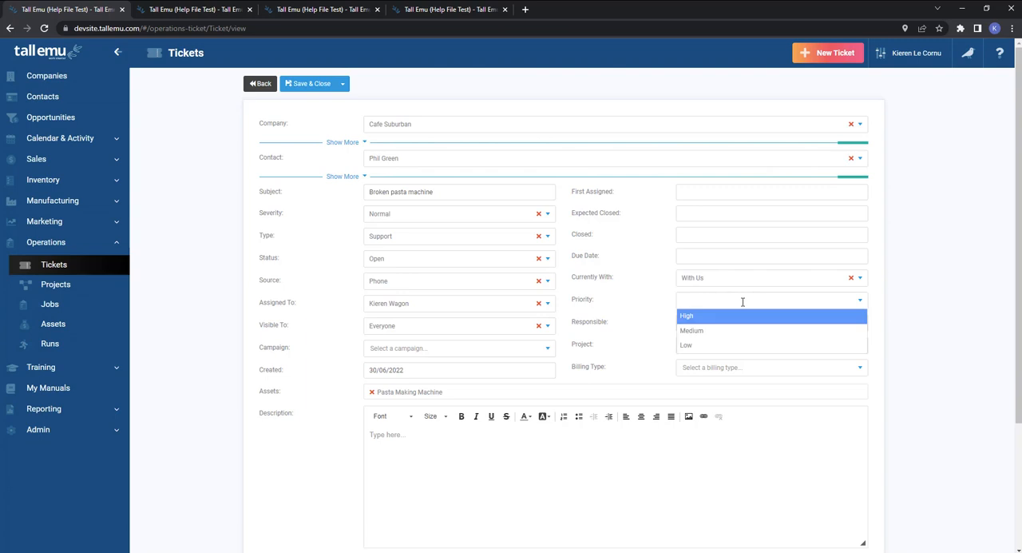
click(594, 306)
click(707, 319)
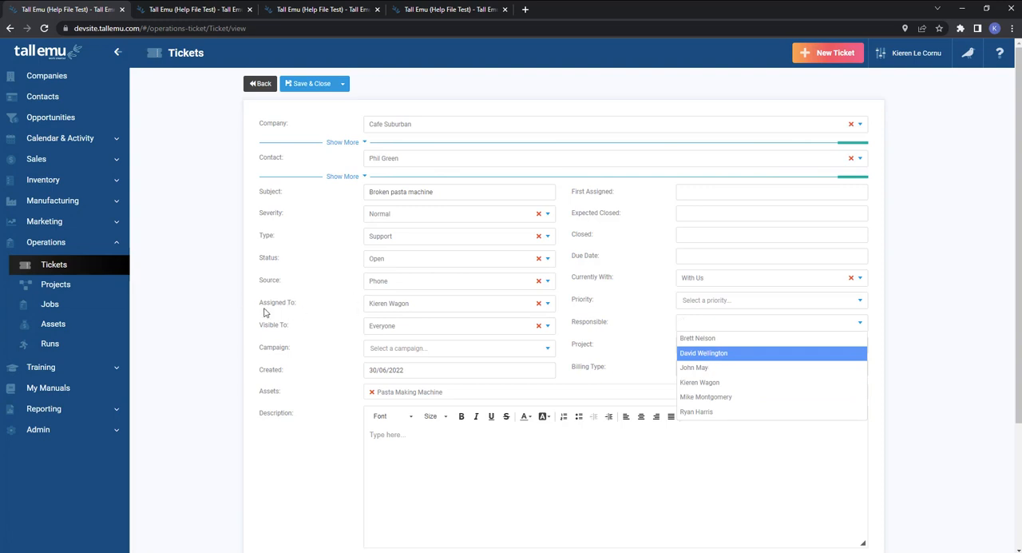
click(597, 326)
click(706, 345)
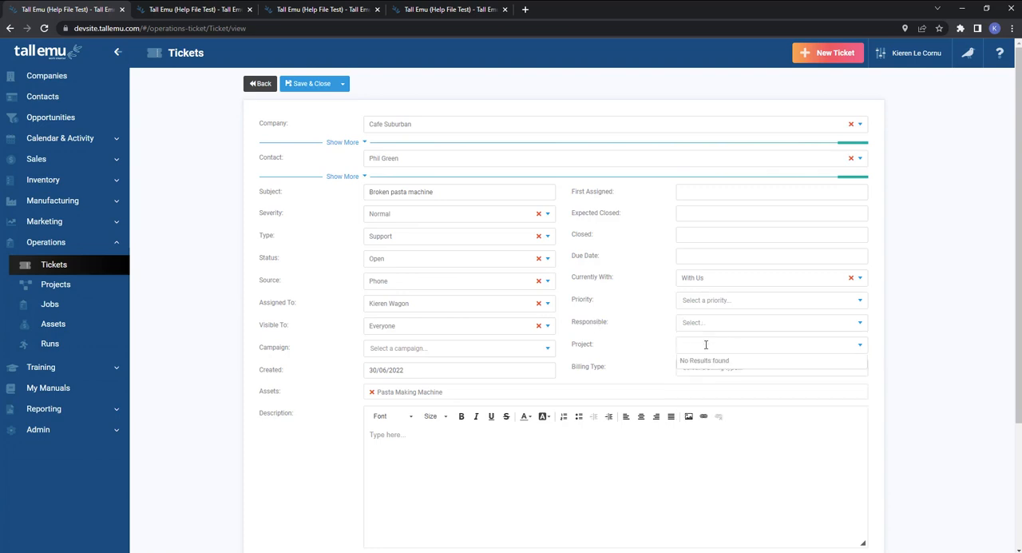
click(700, 367)
click(727, 366)
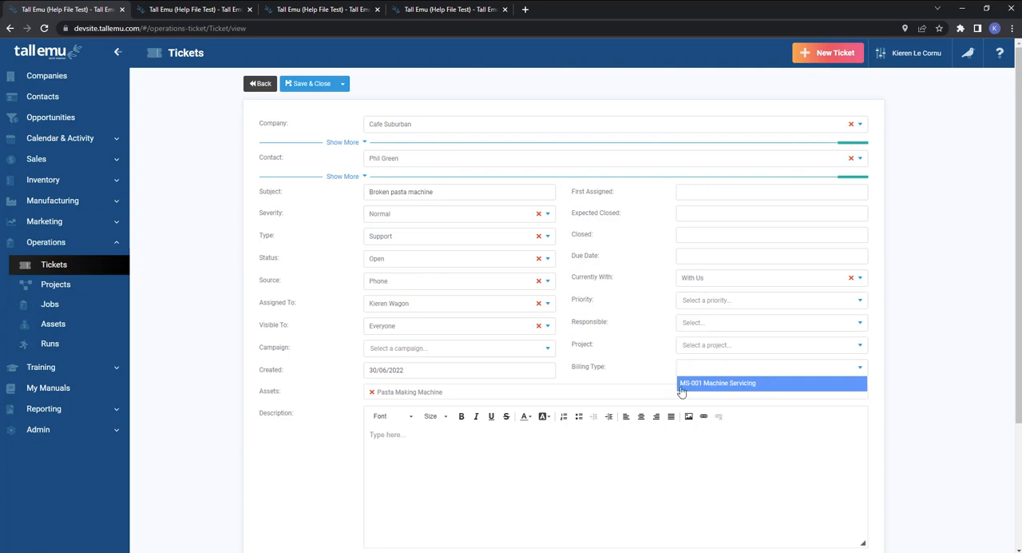
Enter "details of the issue" as the ticket's description and save the ticket.
click(381, 458)
text(details of the issue)
click(307, 83)
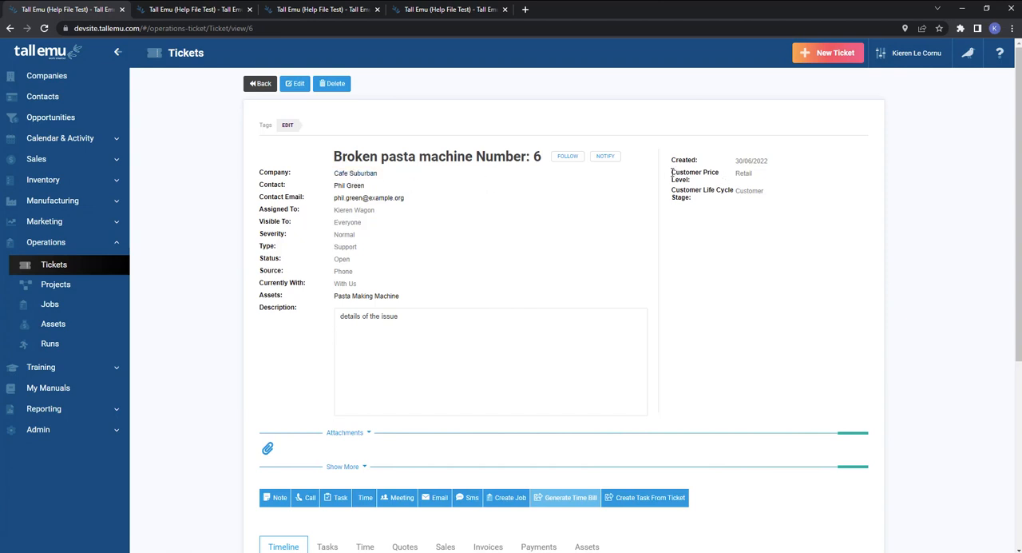
Examine the saved ticket's customer price level and life cycle stage, and add a note reading "note" to its timeline.
drag(672, 171, 703, 203)
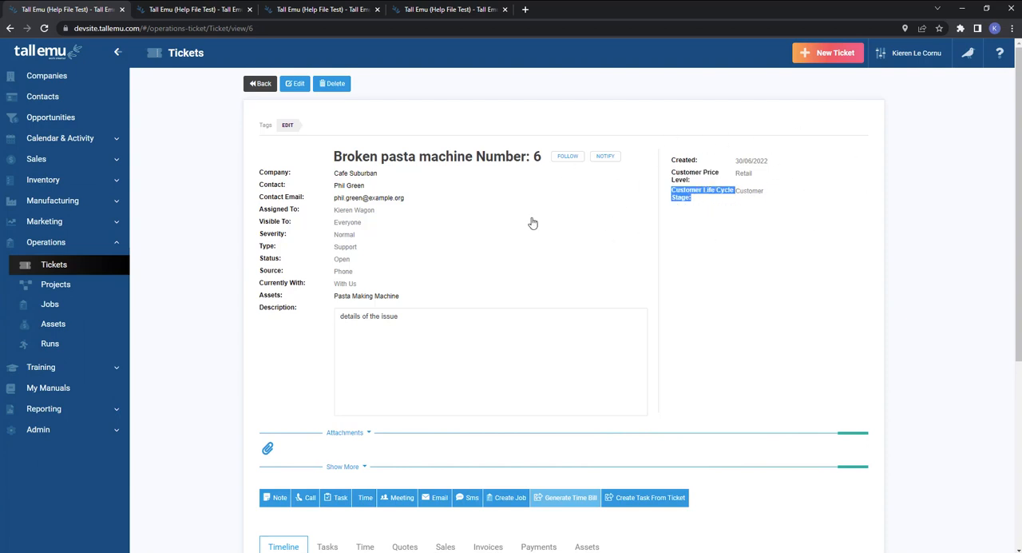
scroll(502, 229, down, 3)
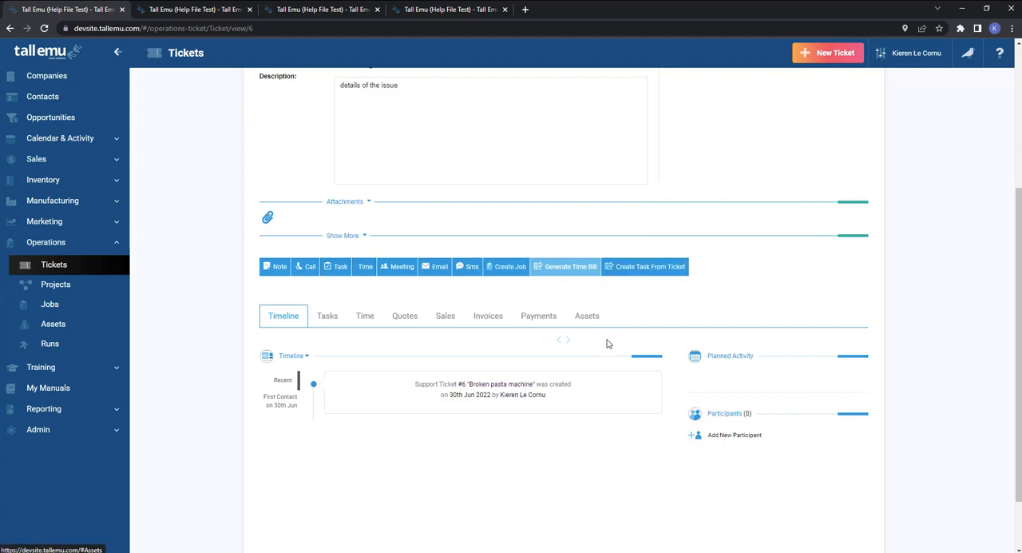
click(278, 272)
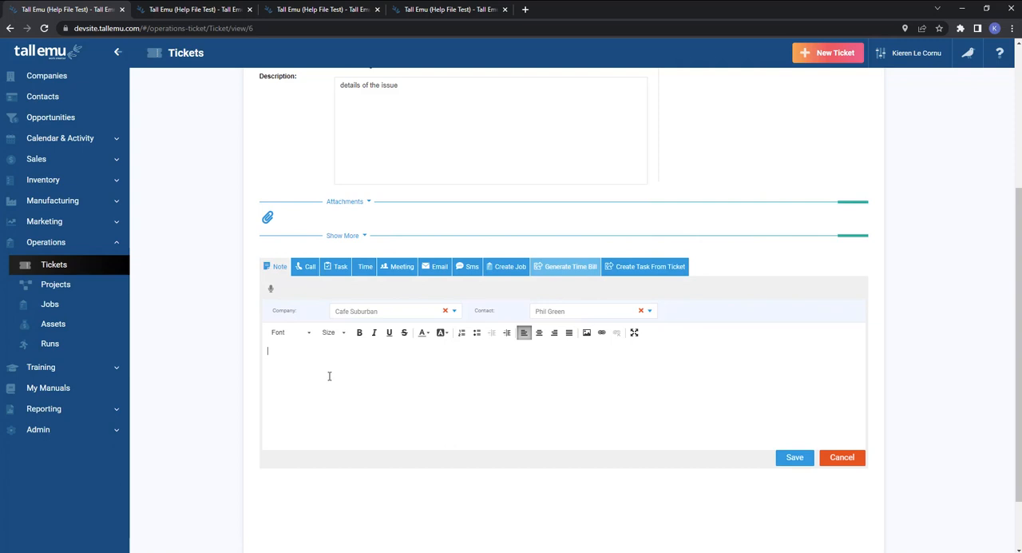
click(793, 458)
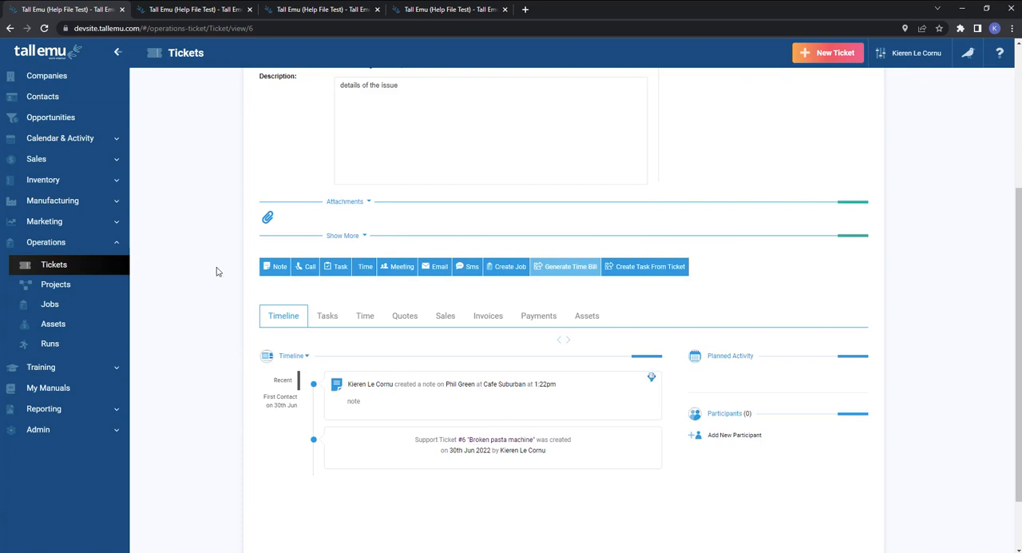
Start a call entry on the ticket and set its call date to 06/07/2022.
click(309, 267)
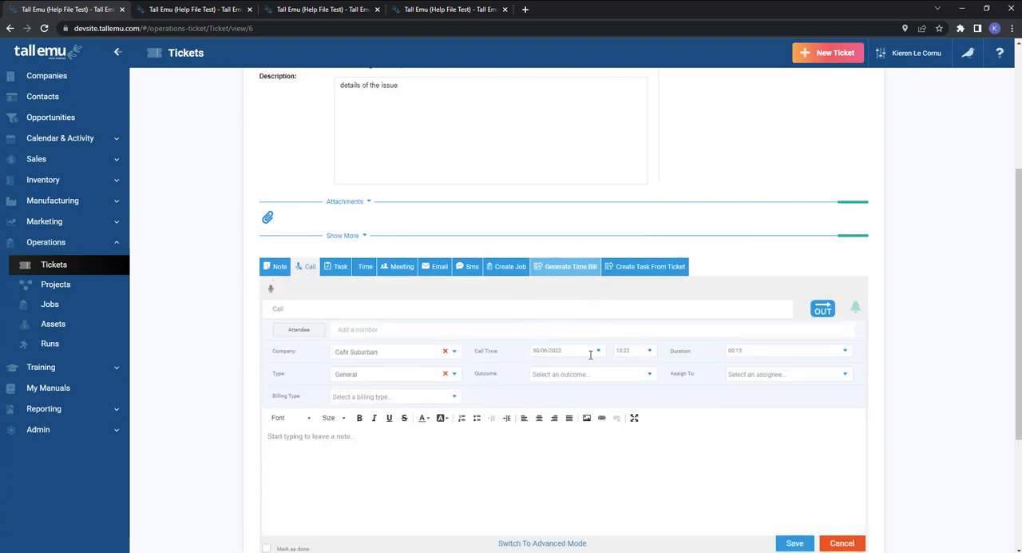
click(635, 351)
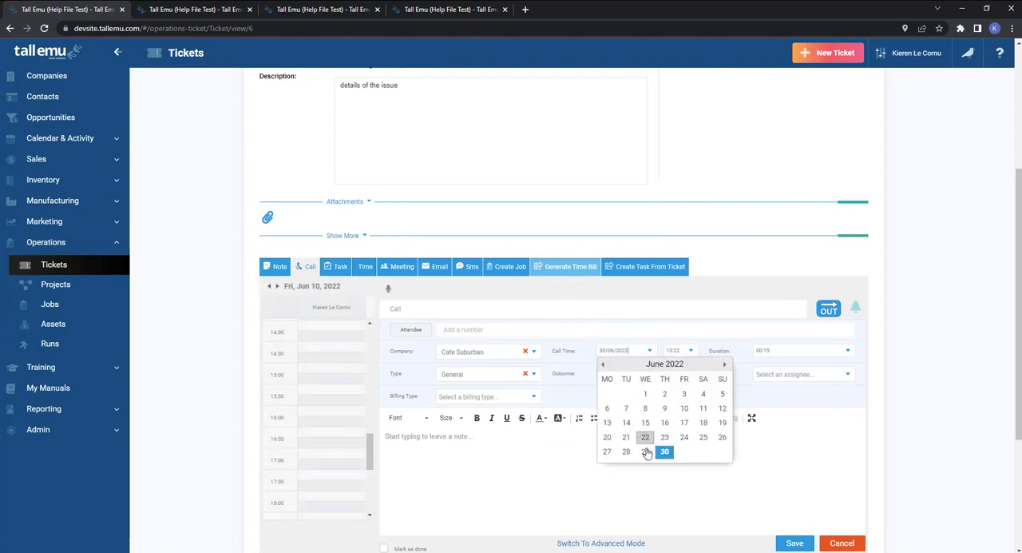
click(725, 364)
click(645, 408)
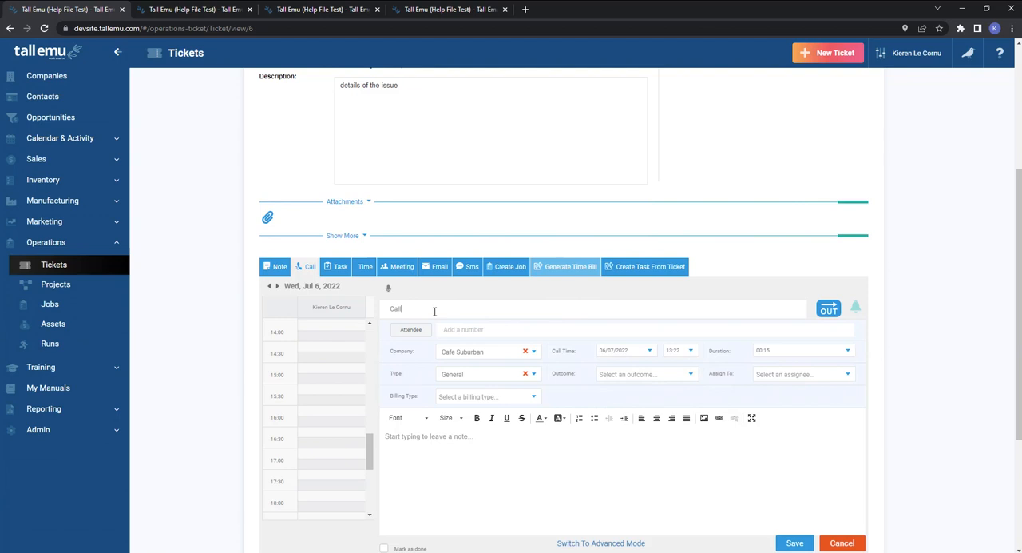
Assign the scheduled call to a staff member and save it.
scroll(714, 365, down, 3)
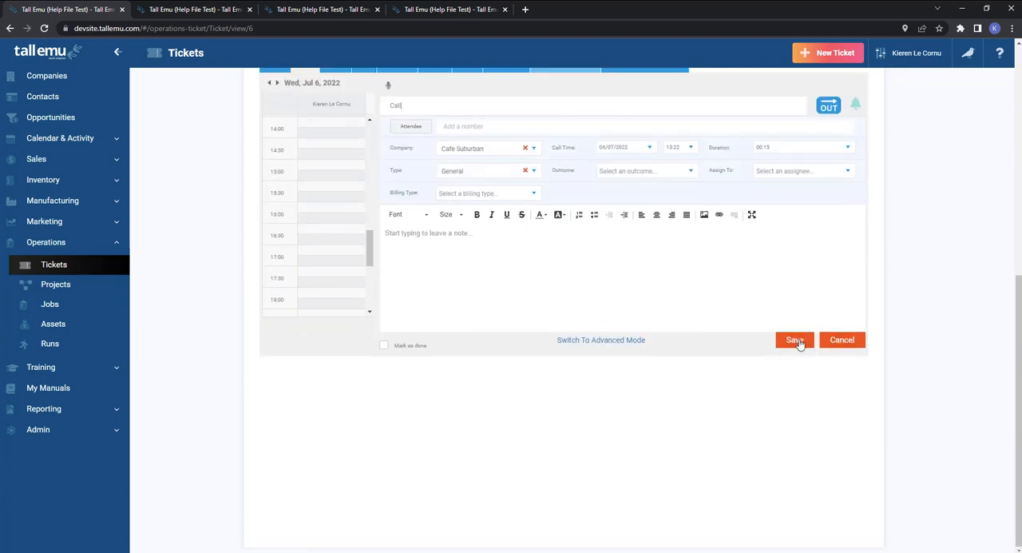
click(795, 353)
click(797, 174)
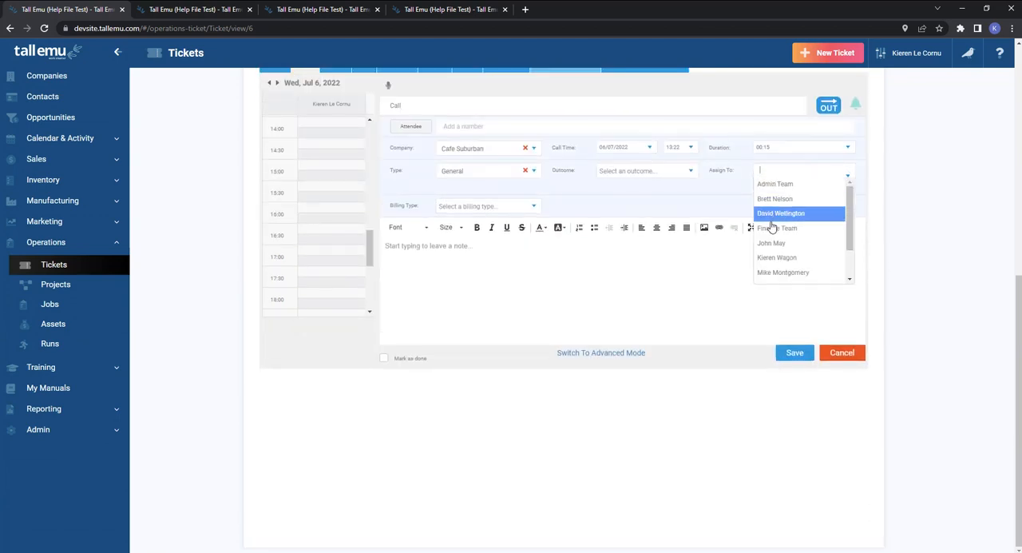
click(794, 351)
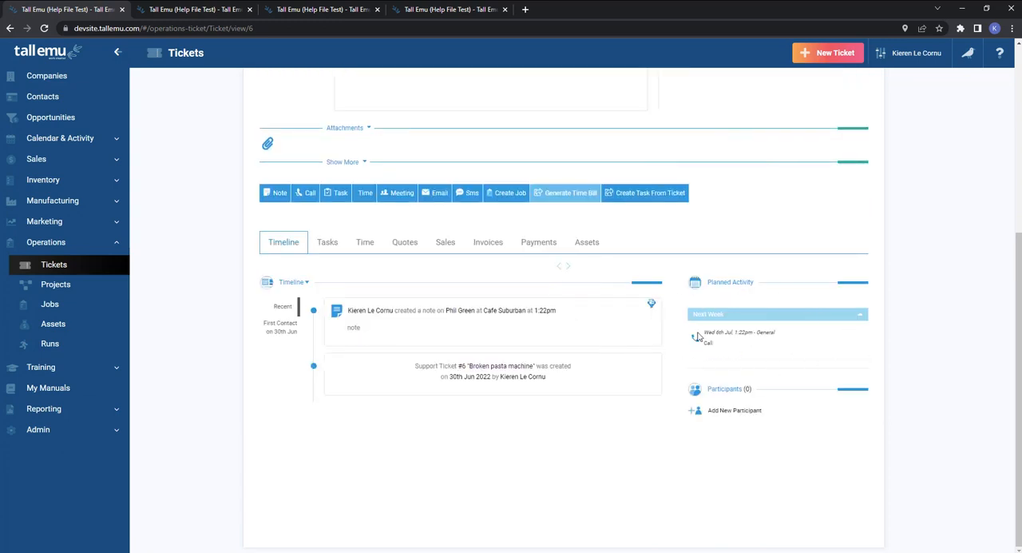
Examine the planned call, the ticket's Next Step, the notifications and the issue description.
mouse_move(711, 343)
scroll(761, 345, up, 4)
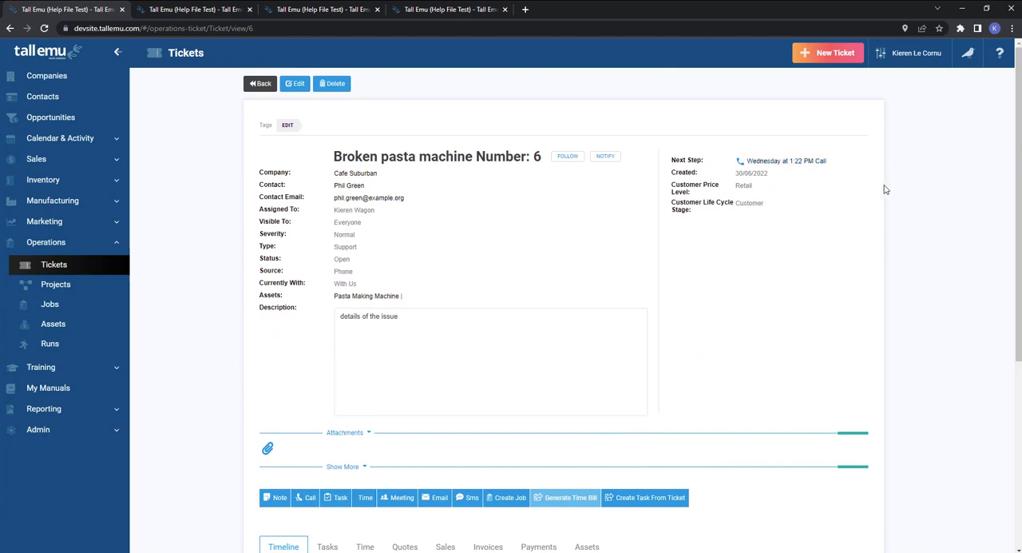
click(969, 56)
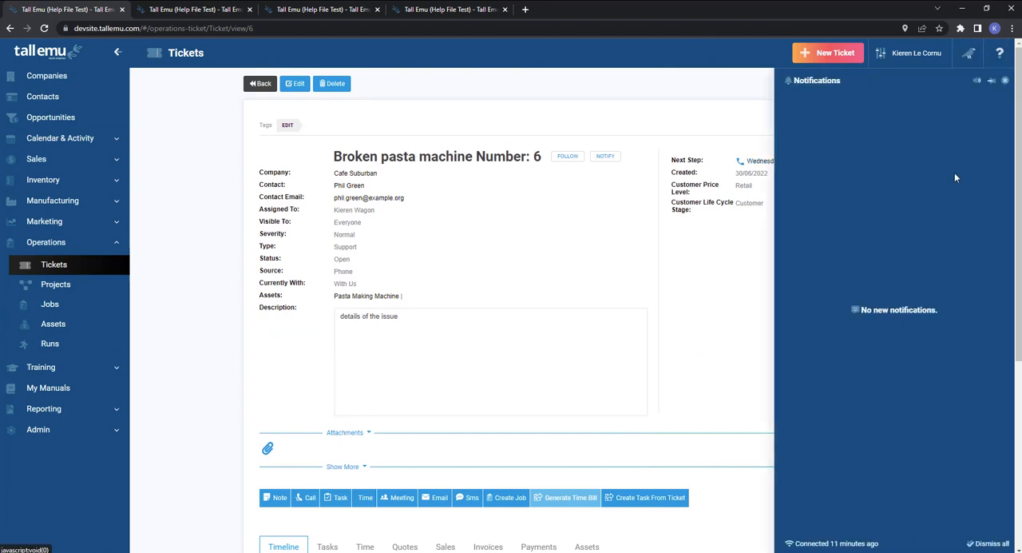
click(683, 288)
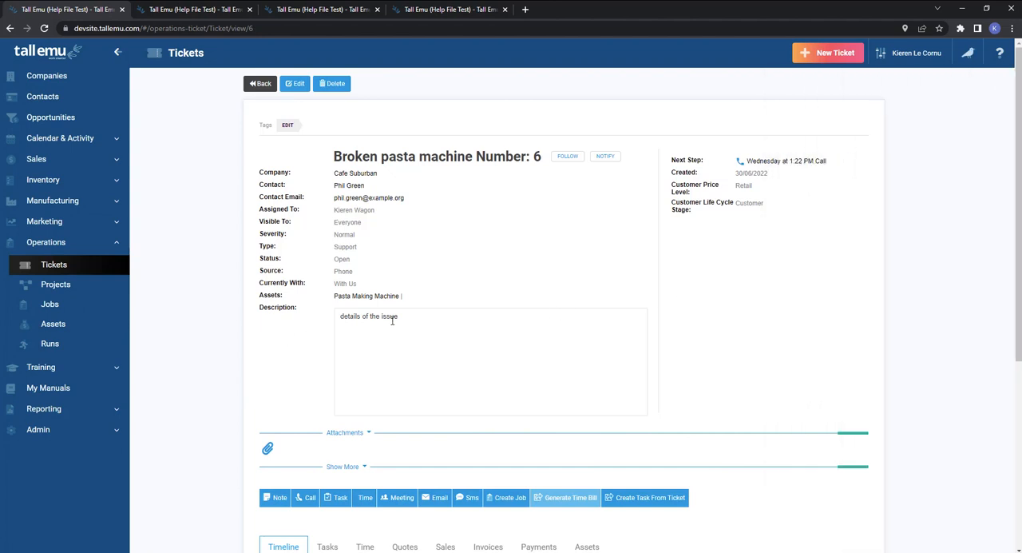
drag(400, 318, 283, 315)
scroll(782, 254, down, 3)
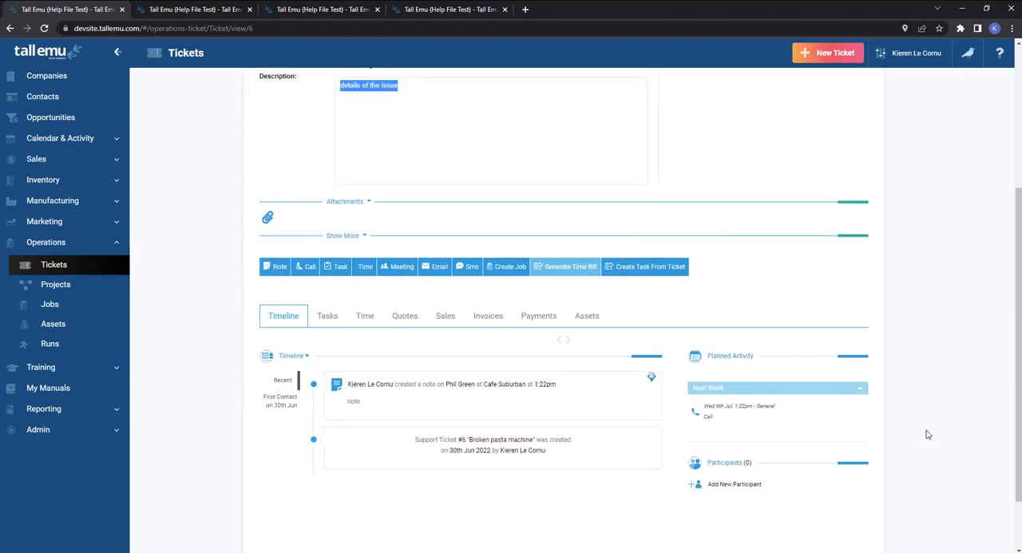
mouse_move(718, 407)
Start a task on the ticket, assigned to a staff member, with the subject "test".
click(341, 276)
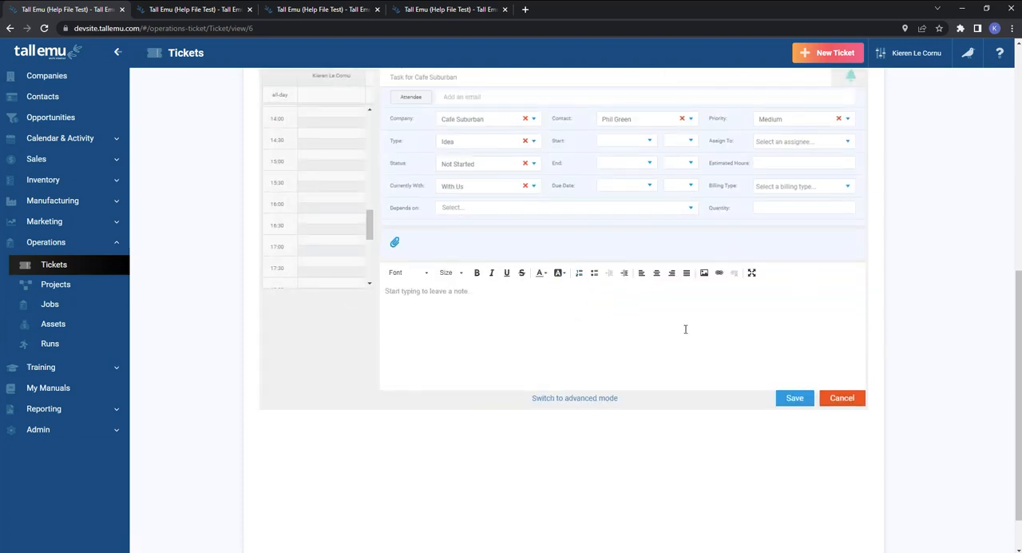
click(798, 141)
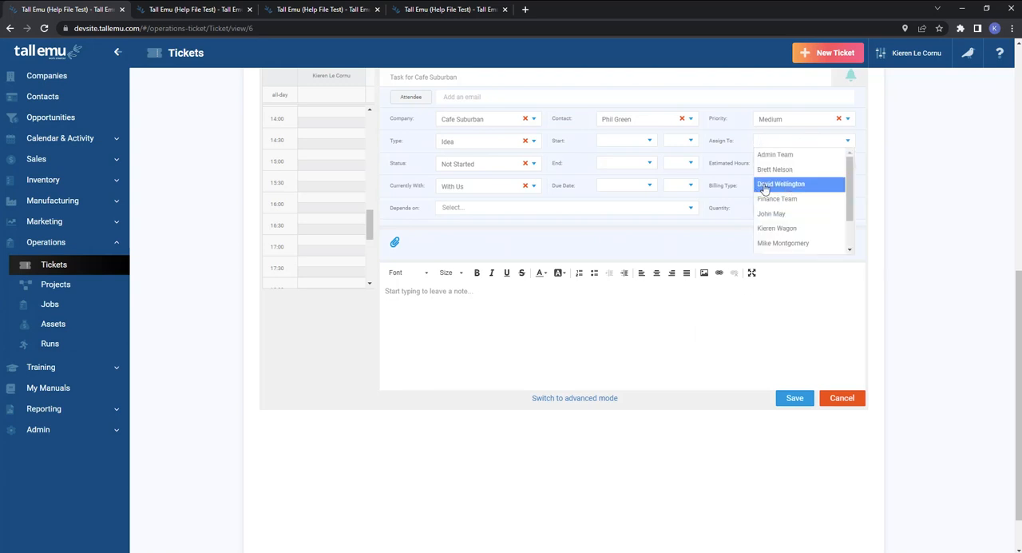
click(451, 78)
text(test)
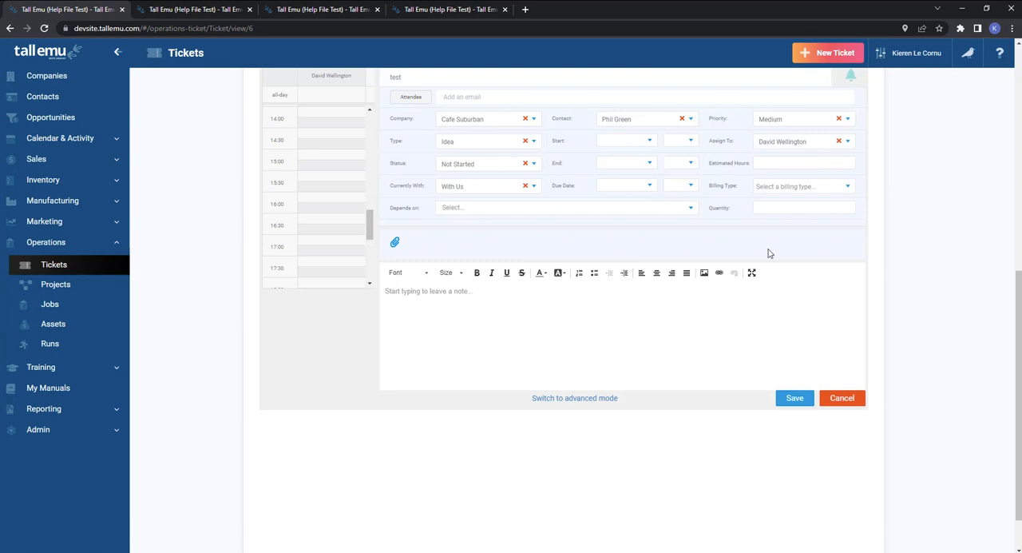
View the task's reminder options without setting one, and save the task.
scroll(767, 253, up, 3)
click(852, 308)
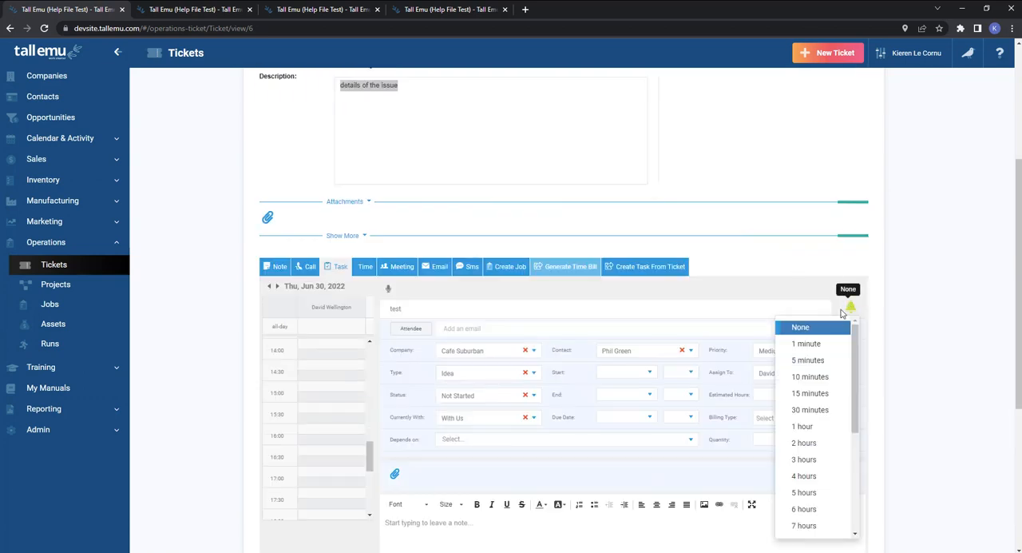
click(952, 346)
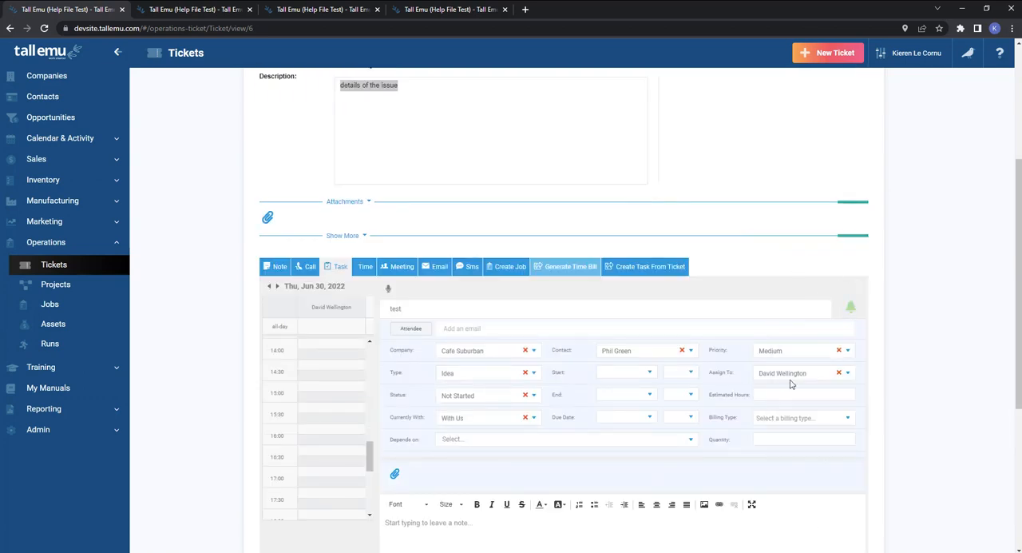
scroll(925, 381, down, 3)
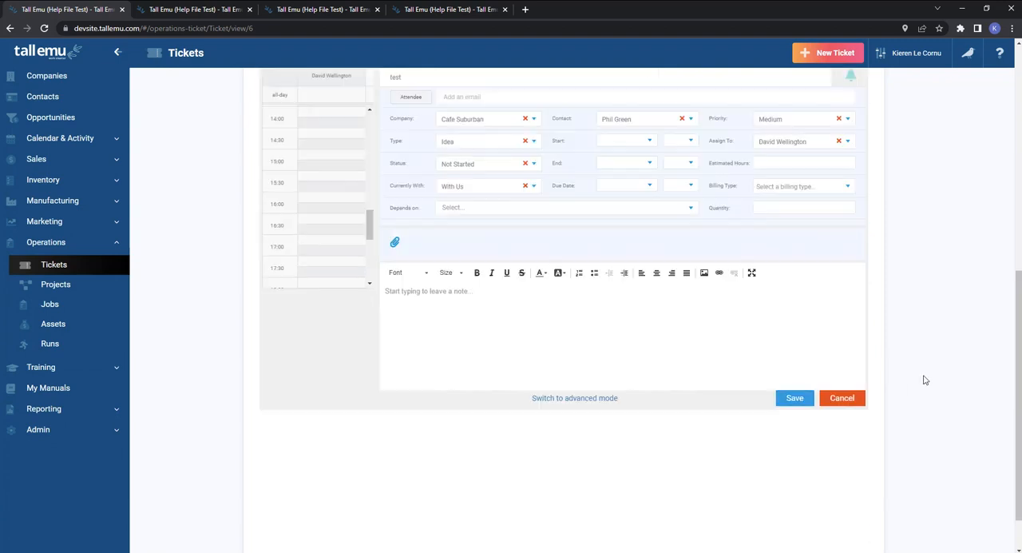
click(796, 398)
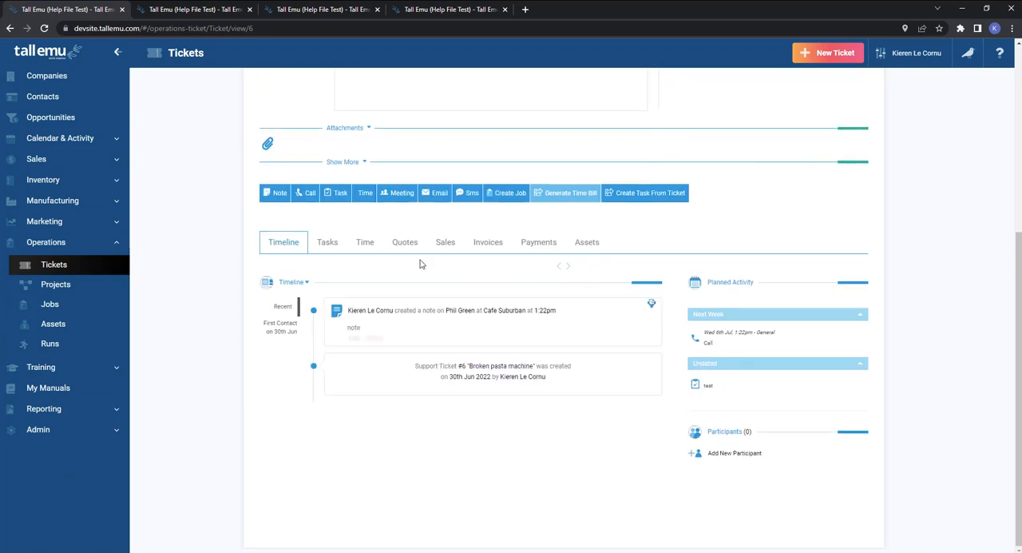
Show the ticket's task list, create a task from the ticket itself and open that task.
click(334, 242)
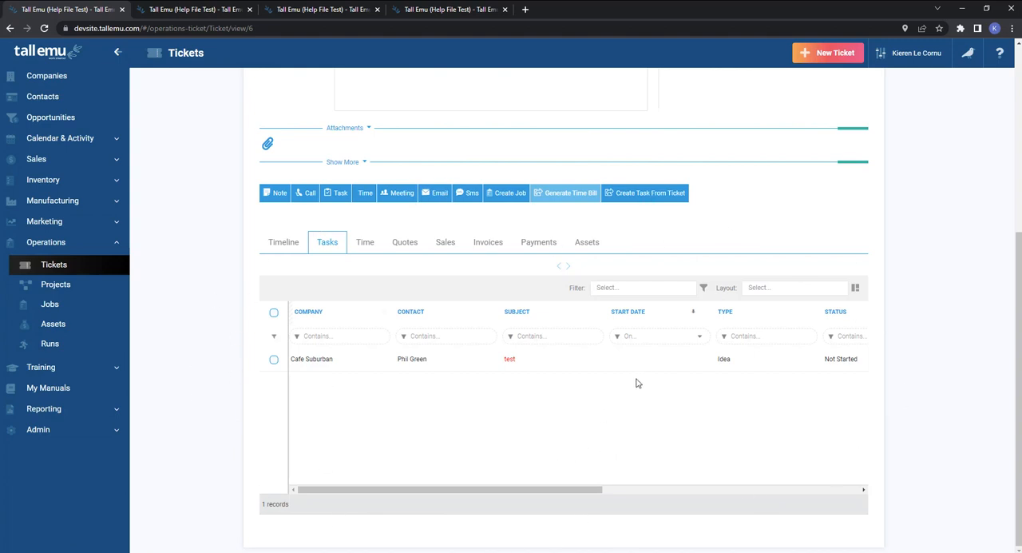
click(645, 200)
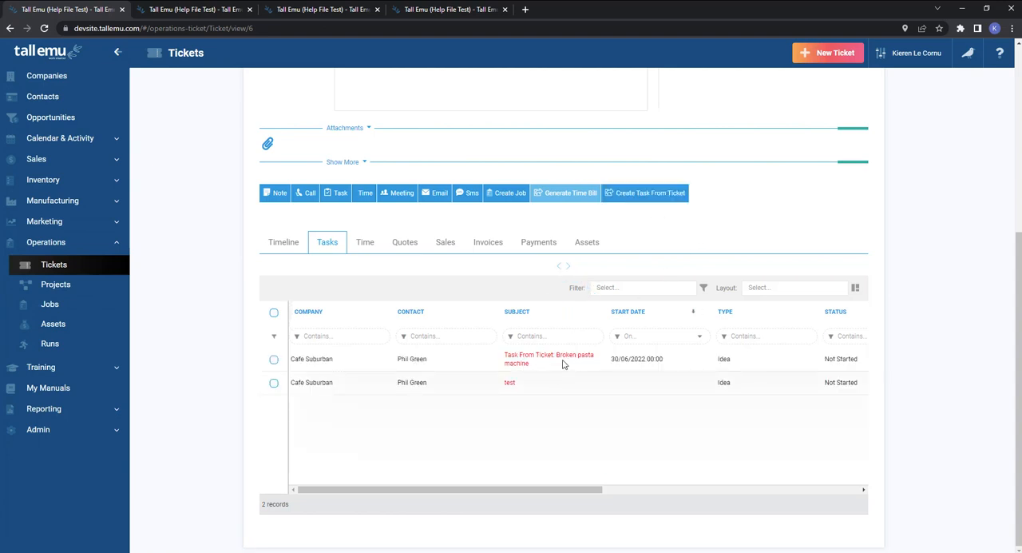
click(547, 358)
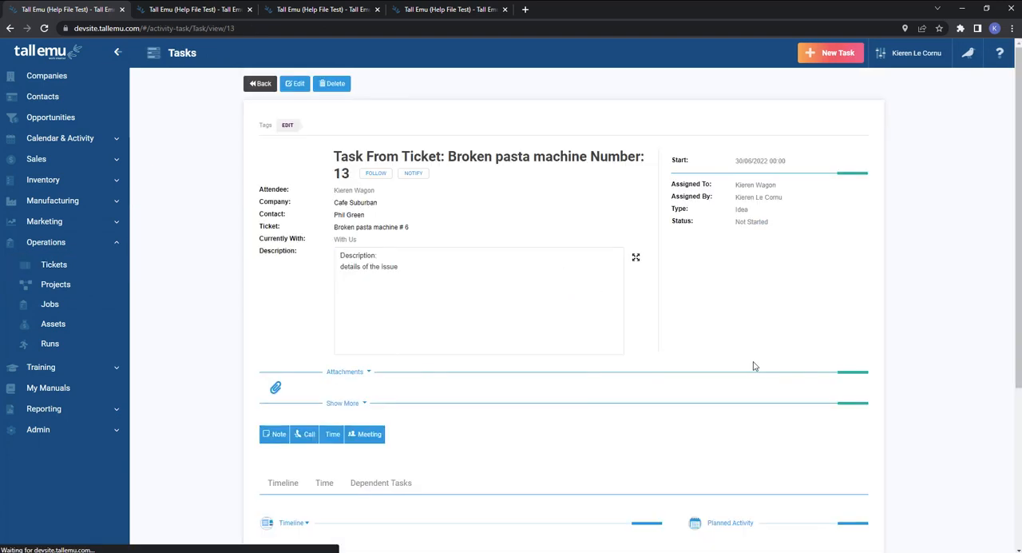
Examine the description and details carried over to the generated task, and return to the ticket.
drag(421, 268, 318, 248)
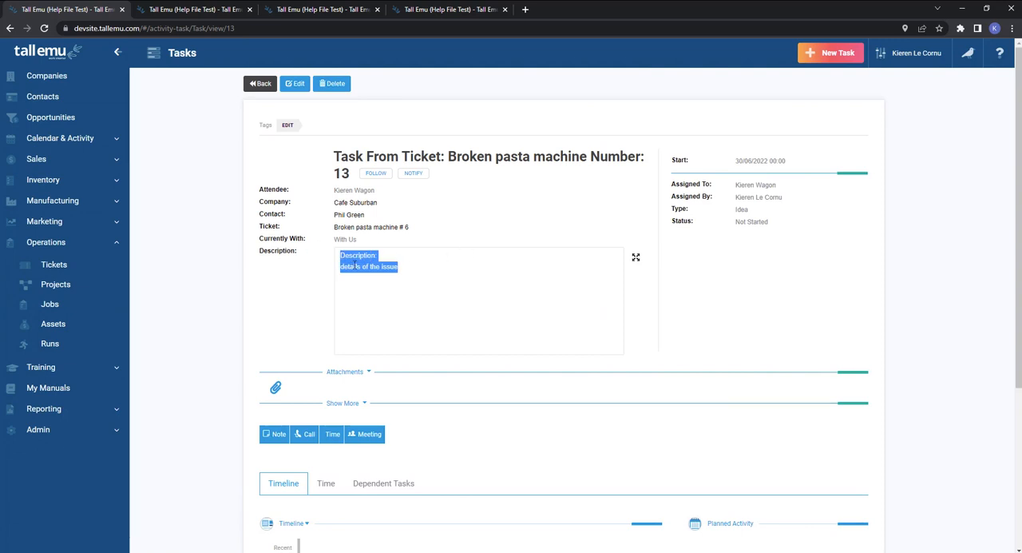
scroll(444, 271, down, 3)
scroll(444, 271, up, 3)
click(259, 84)
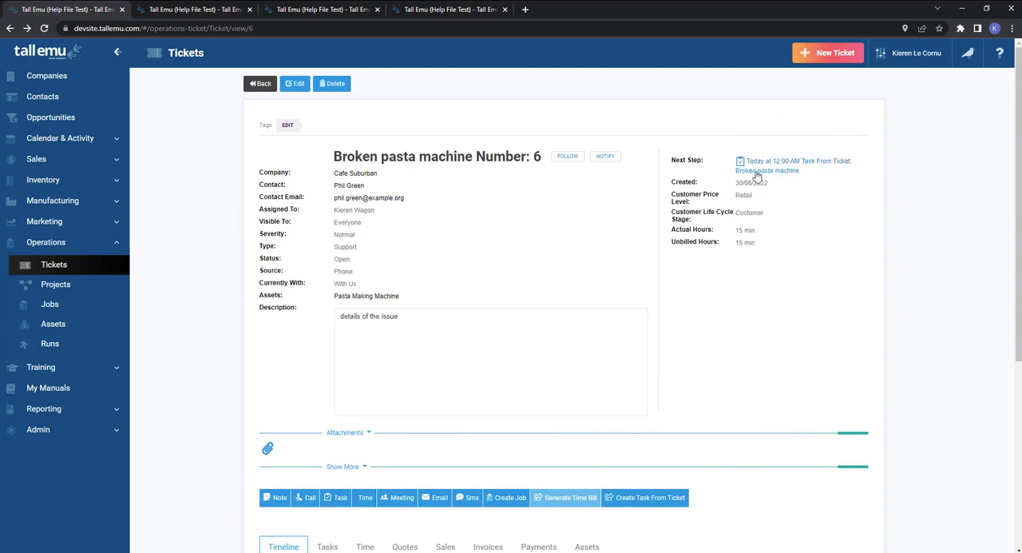
Review the ticket's planned activity, timeline entries and Next Step field.
scroll(776, 273, down, 4)
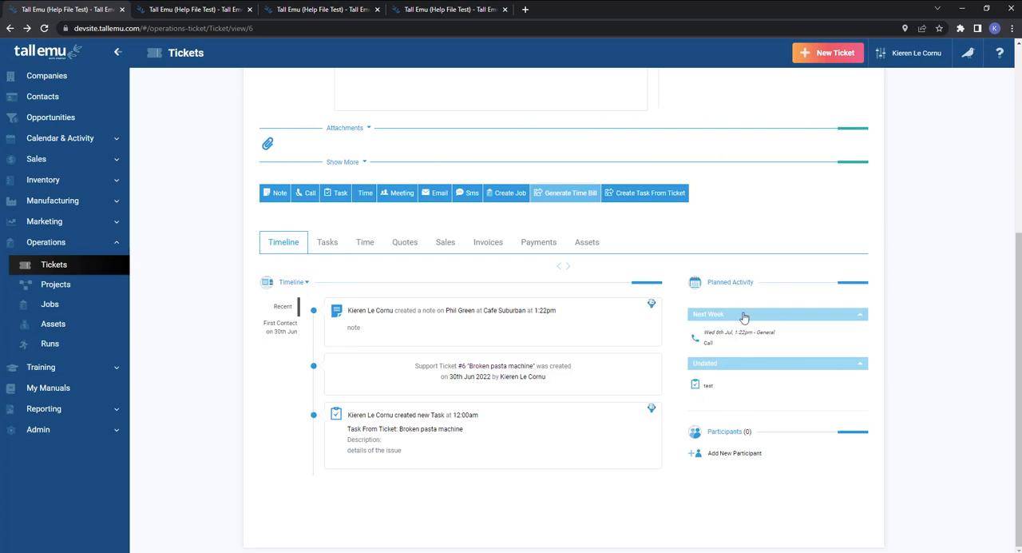
mouse_move(739, 382)
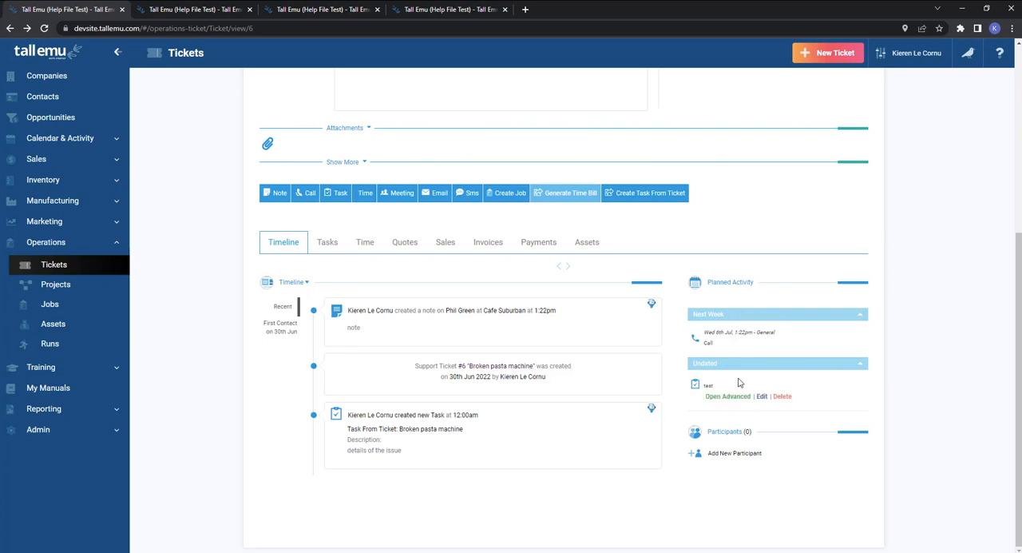
scroll(738, 383, up, 4)
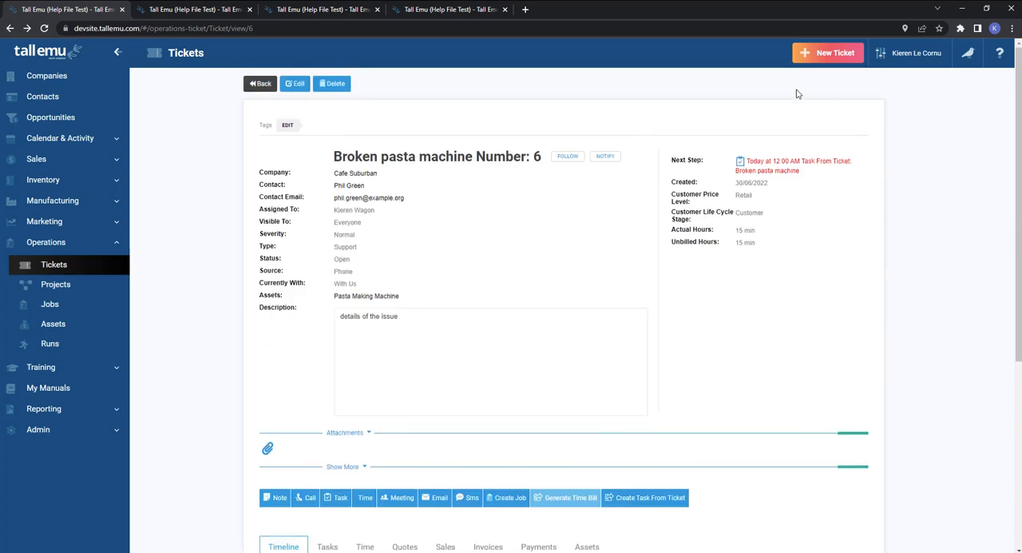
scroll(854, 288, down, 4)
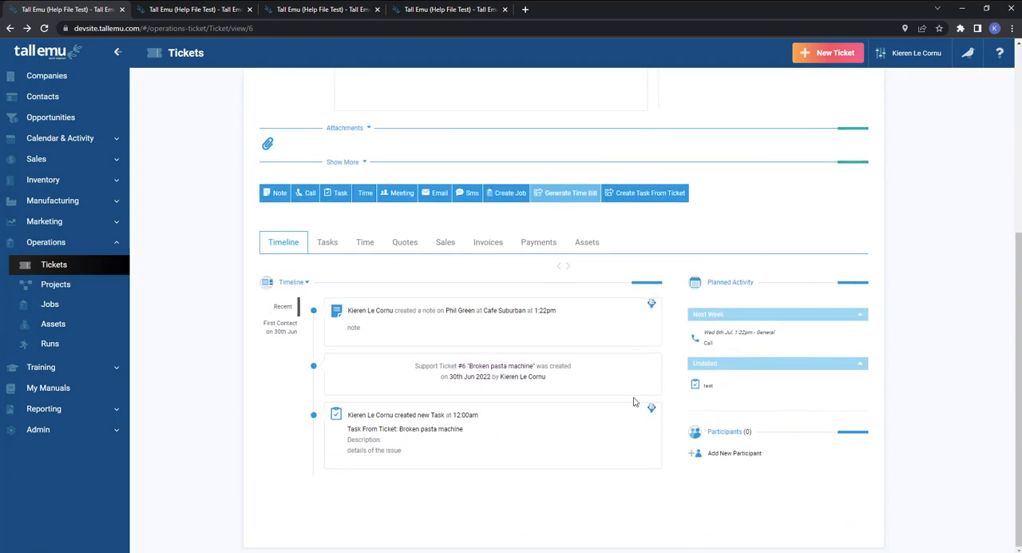
mouse_move(351, 456)
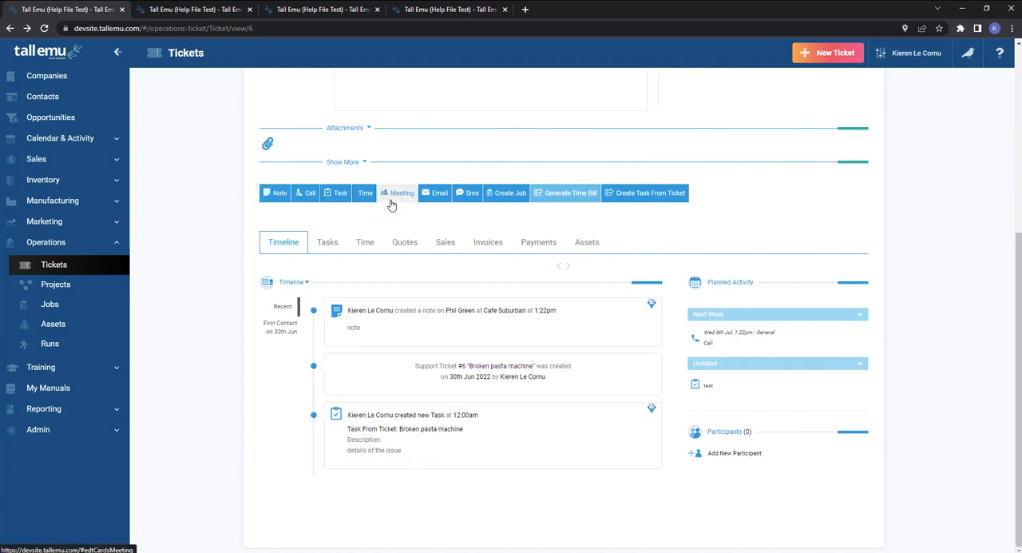
scroll(627, 370, up, 4)
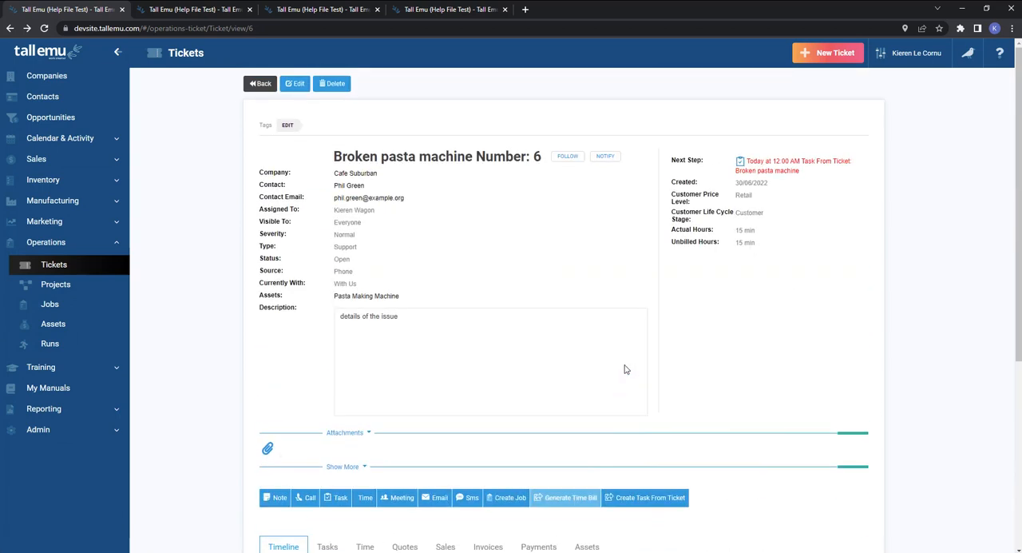
Add a staff member as a participant on the ticket and save the entry.
scroll(726, 298, down, 4)
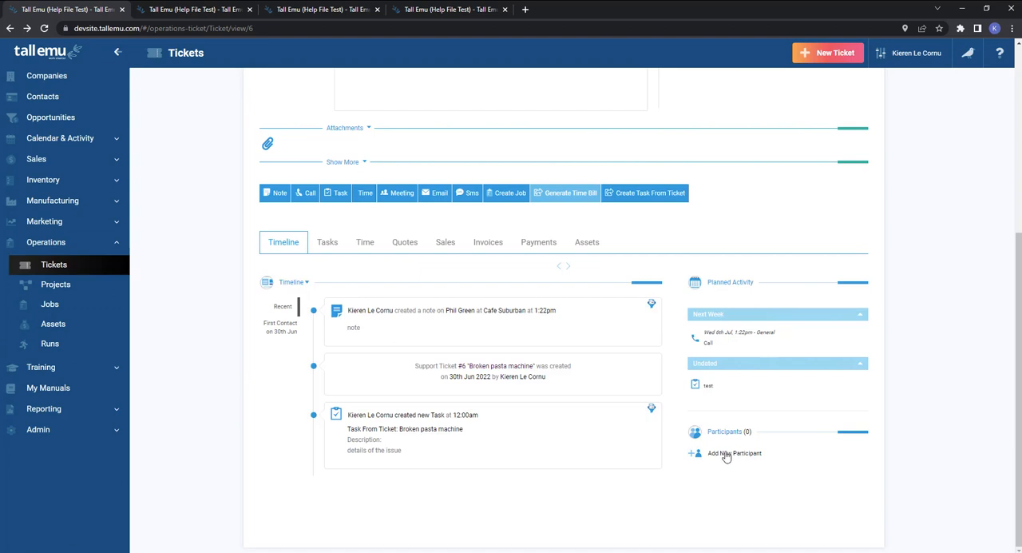
click(726, 454)
scroll(748, 453, down, 1)
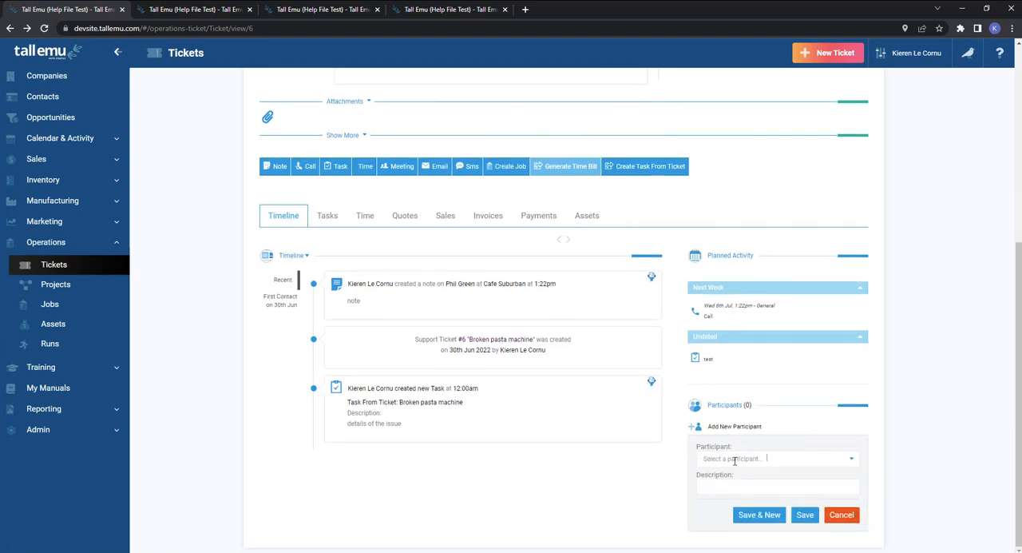
click(735, 460)
click(733, 426)
click(805, 514)
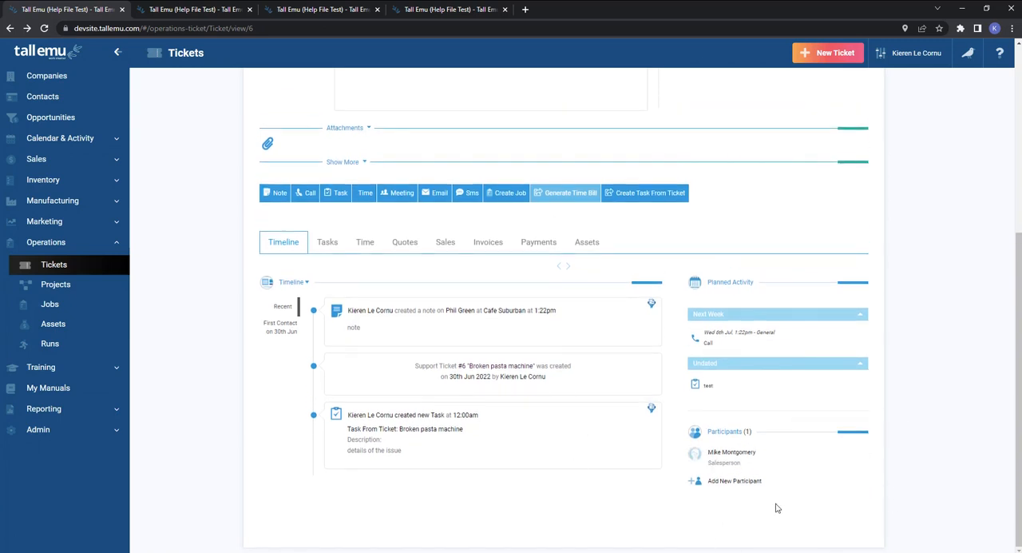
Open the ticket's linked asset Pasta Making Machine in a new browser tab and switch to it.
scroll(503, 380, up, 4)
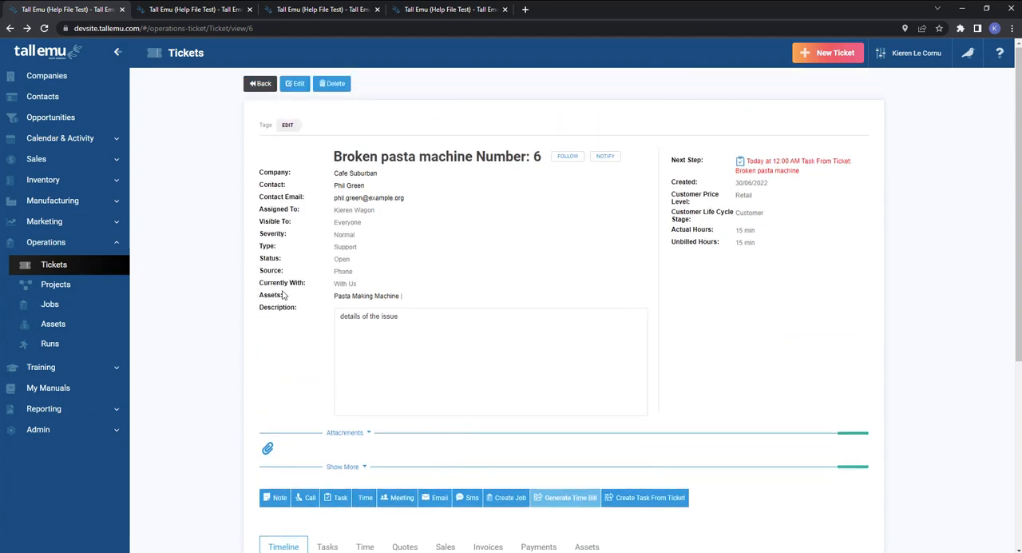
drag(287, 301, 262, 297)
right_click(375, 295)
click(401, 304)
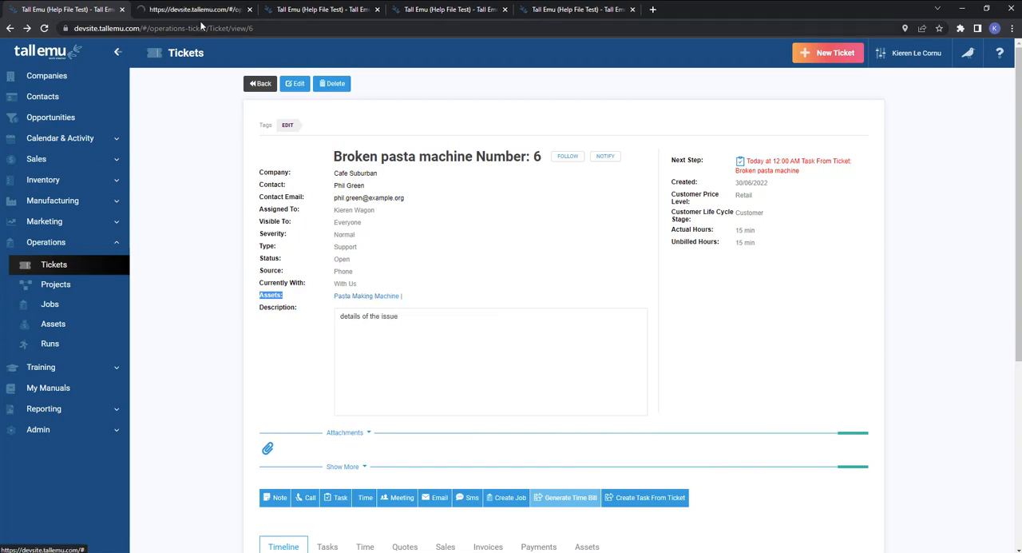
key(ctrl+Tab)
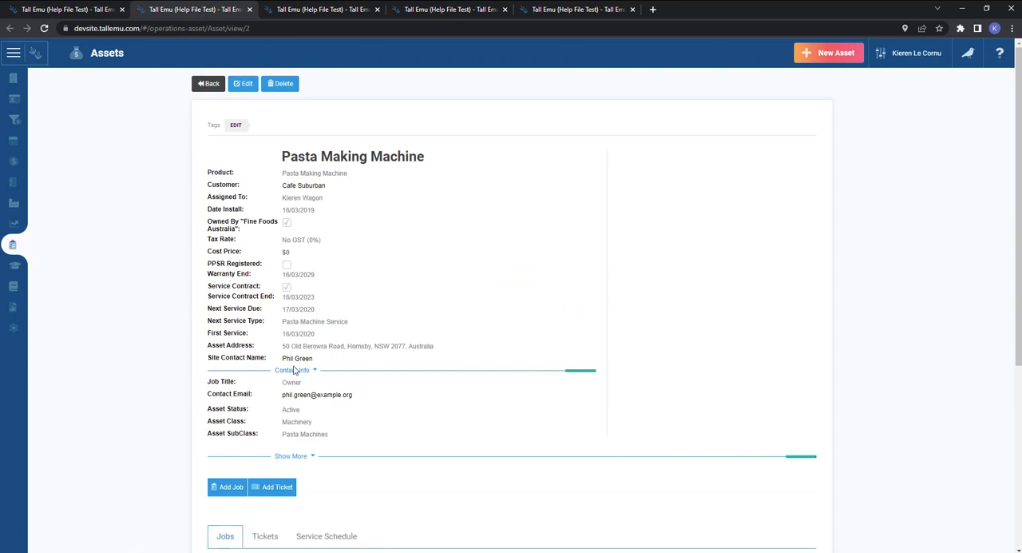
Review the tickets linked to the Pasta Making Machine asset and return to the Broken pasta machine ticket.
scroll(442, 390, down, 3)
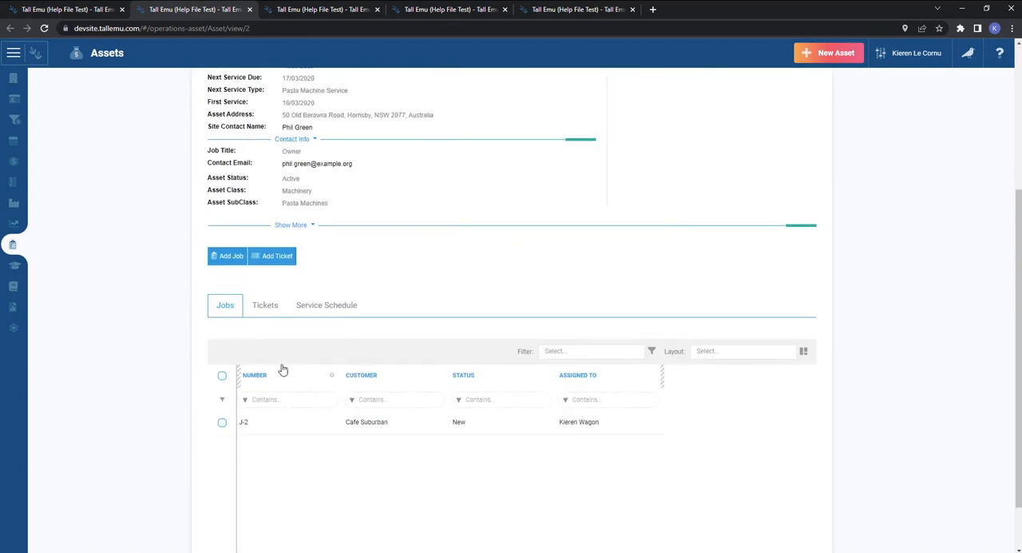
click(267, 308)
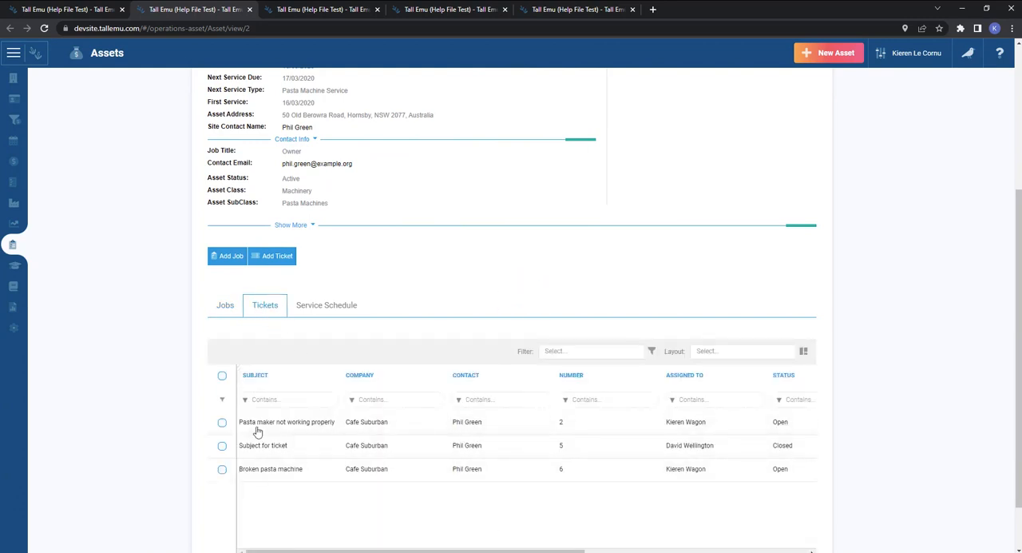
scroll(343, 440, up, 3)
scroll(343, 441, down, 4)
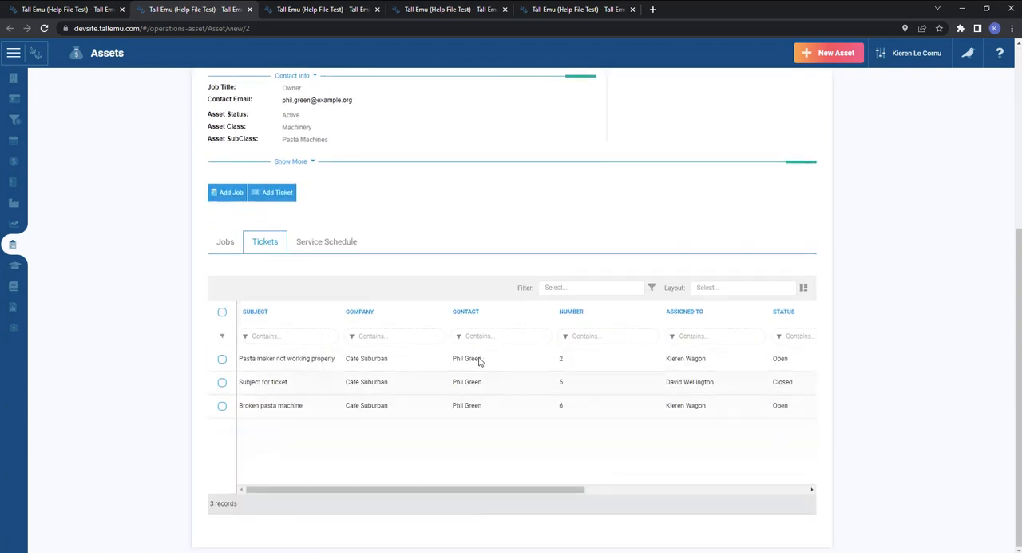
click(112, 9)
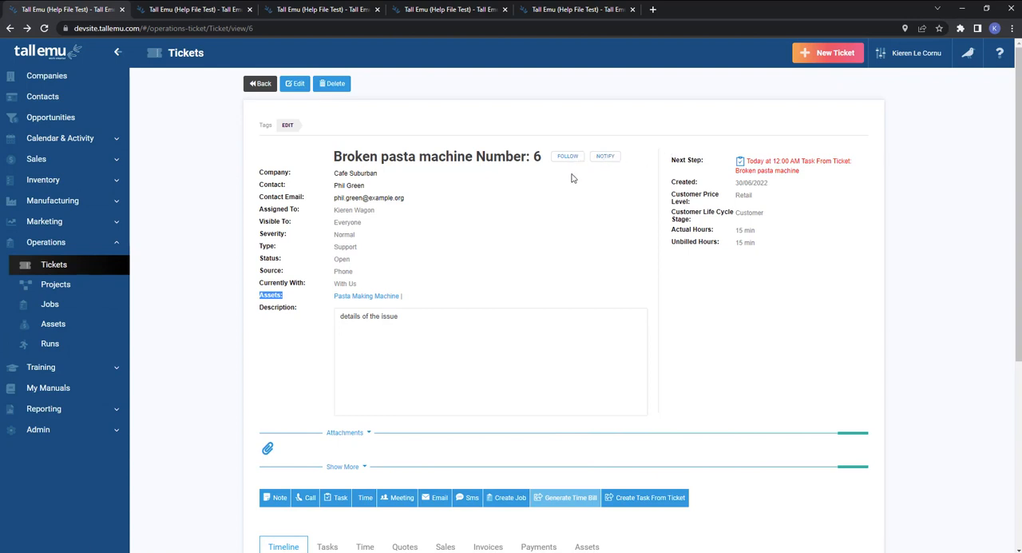
Follow the Broken pasta machine ticket, view its email frequency options, and stop following it.
drag(380, 211, 337, 210)
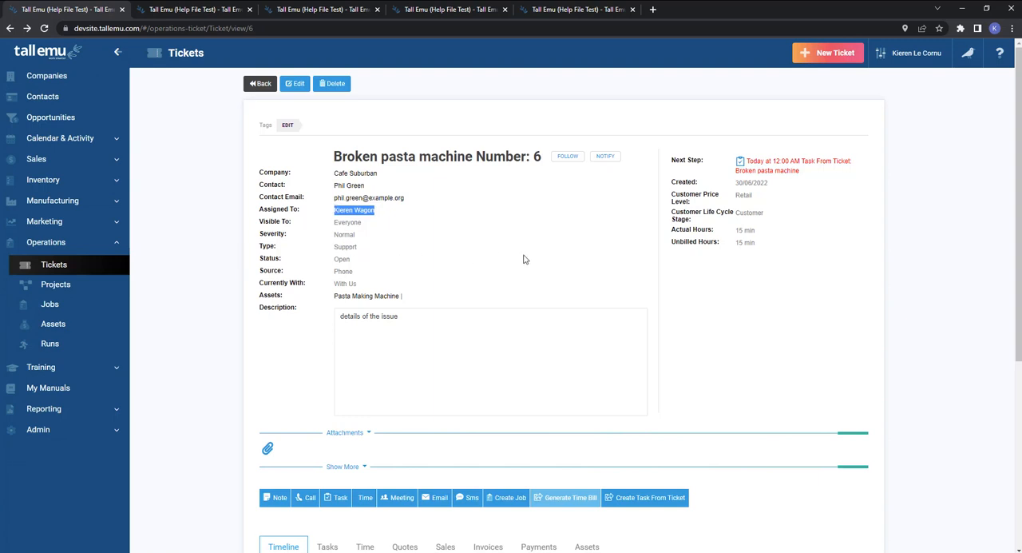
click(565, 261)
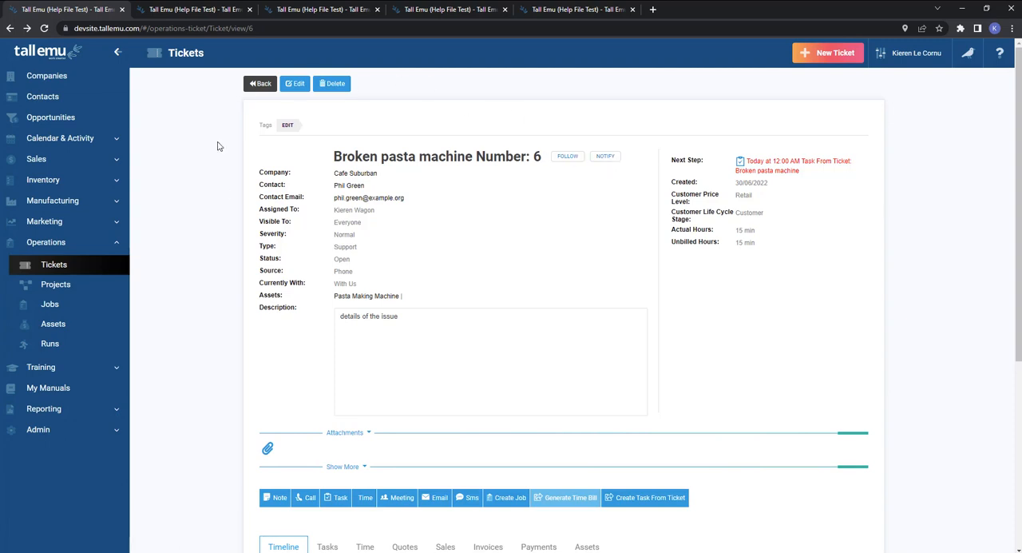
click(576, 160)
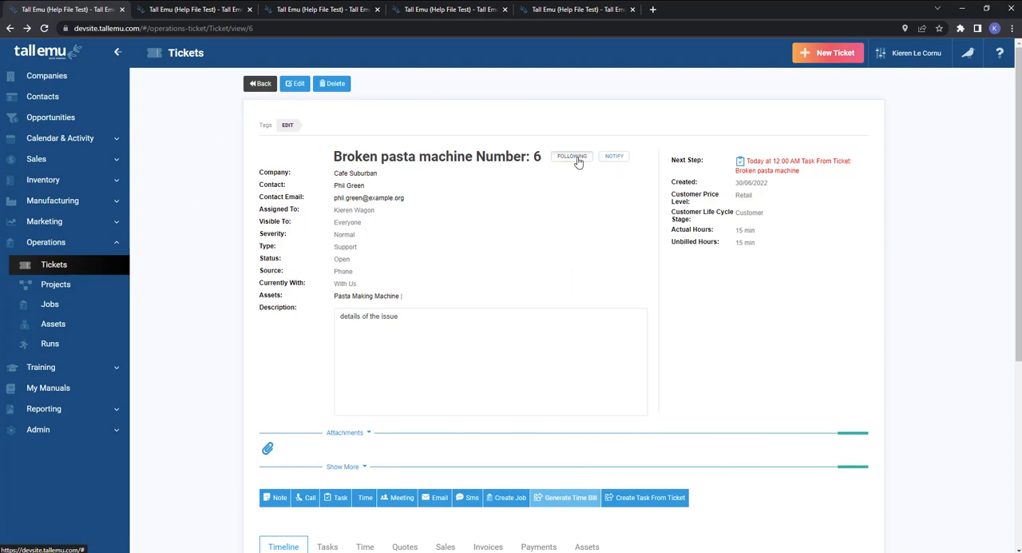
click(576, 159)
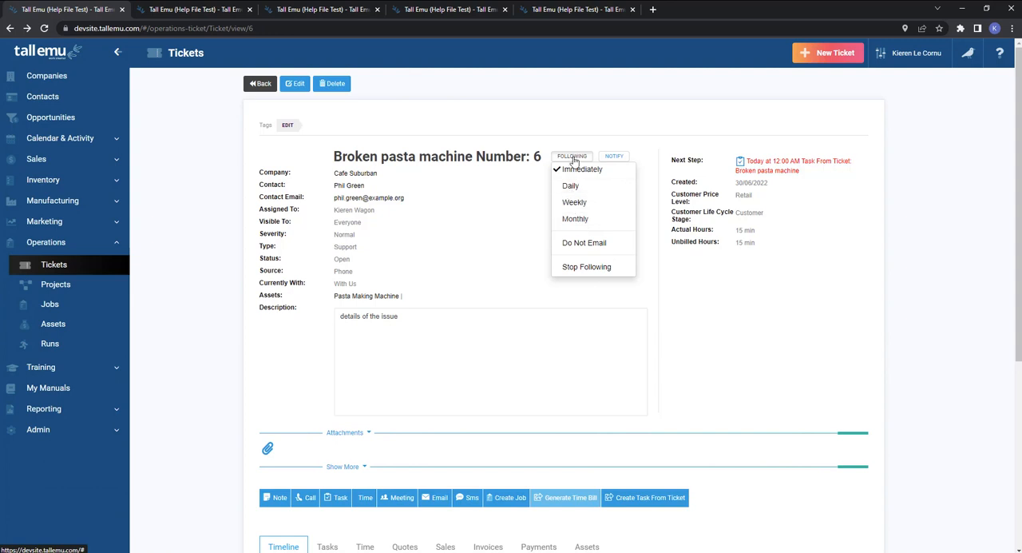
click(583, 269)
Look through the users available as new followers for the ticket and cancel the selection.
click(605, 158)
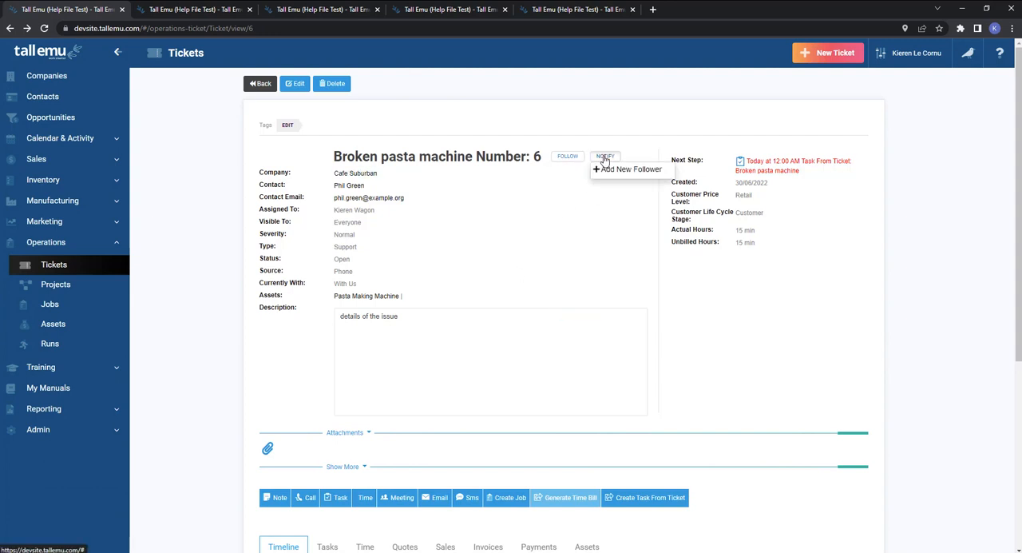
click(616, 170)
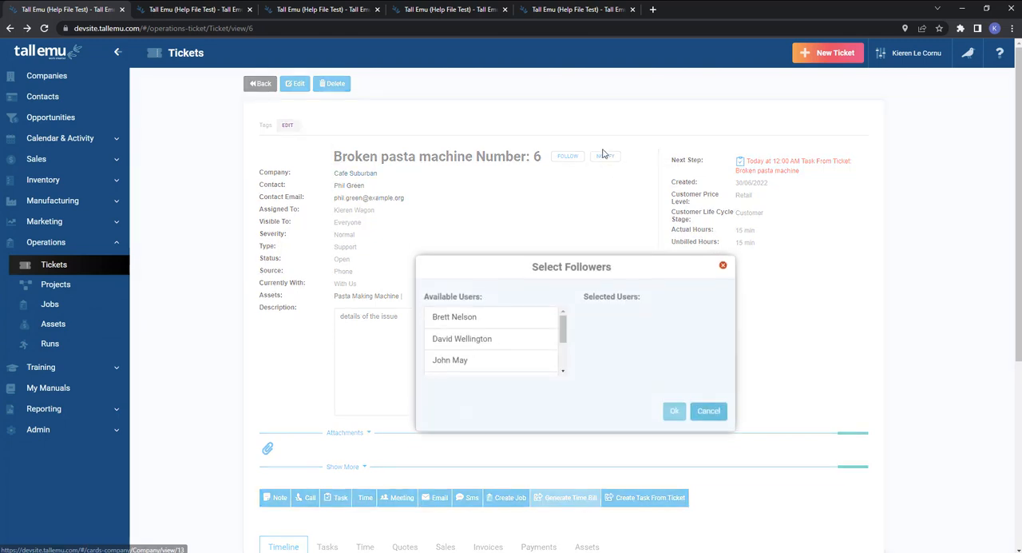
scroll(431, 339, down, 3)
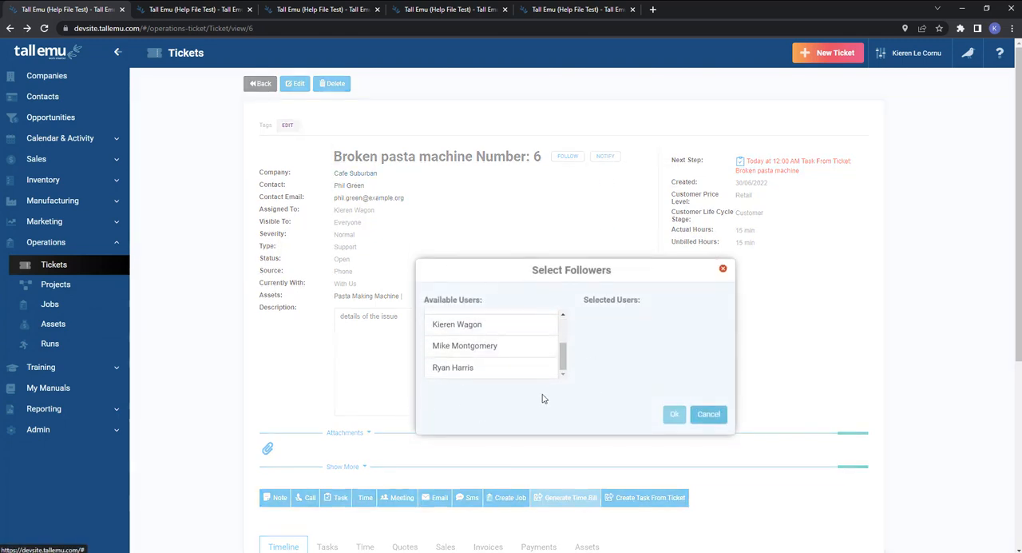
click(709, 413)
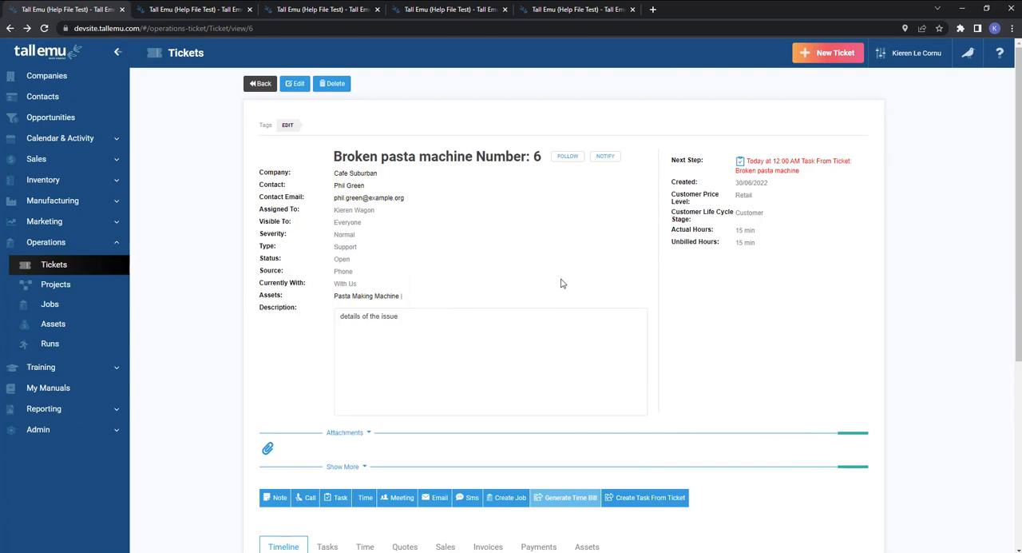
Return to the ticket list and display the tickets on a map of the wider Sydney region.
click(259, 84)
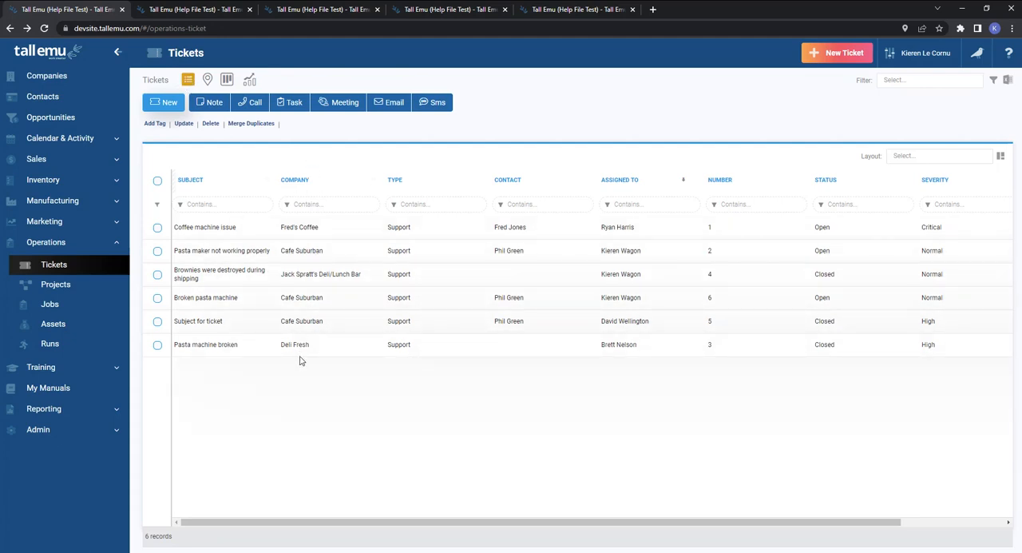
click(206, 79)
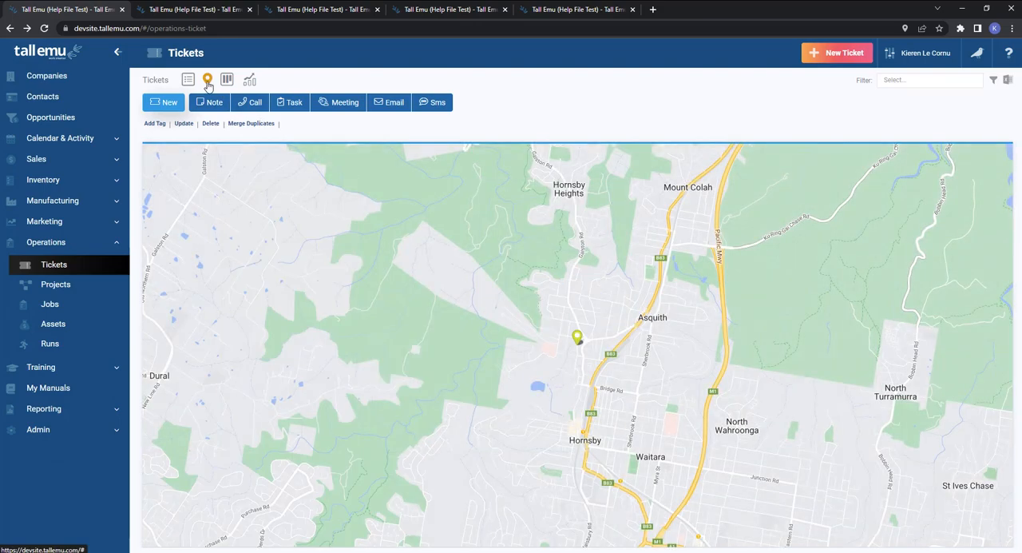
click(997, 210)
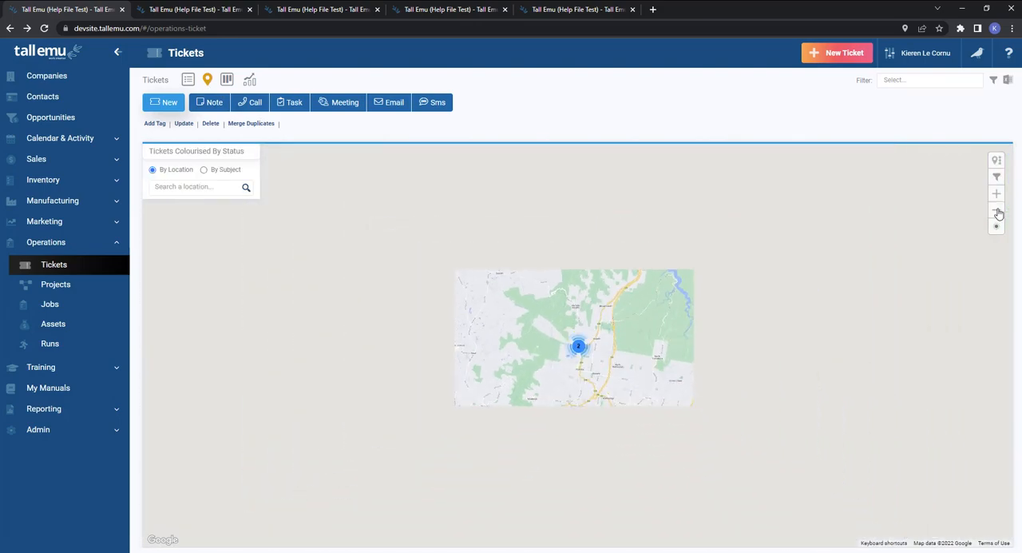
click(996, 210)
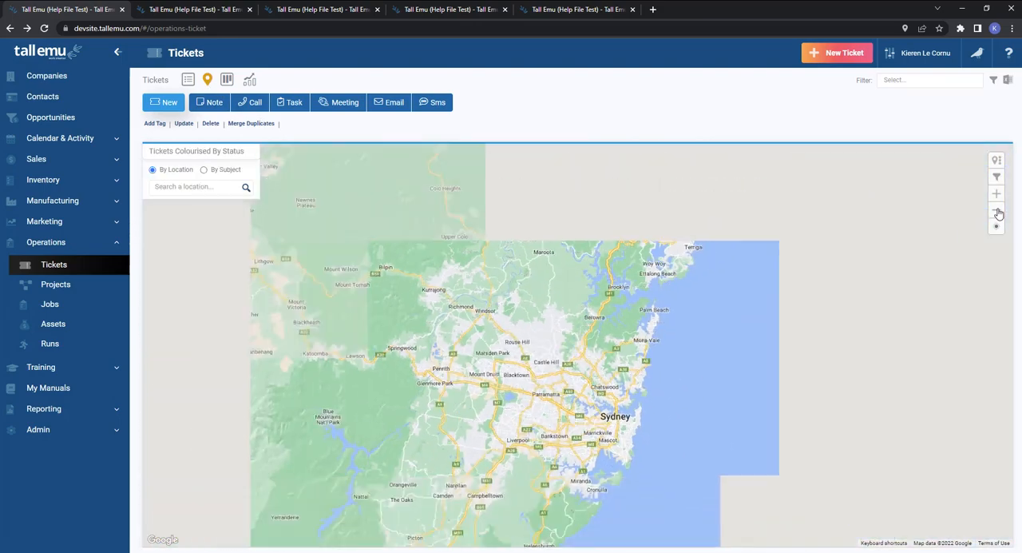
click(997, 211)
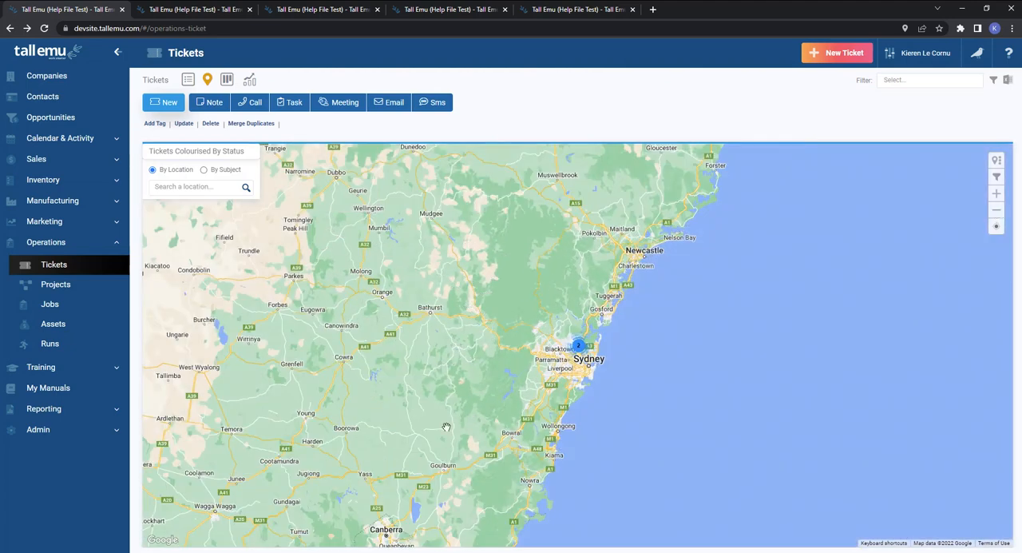
Expand the clustered map marker near Sydney and inspect the details of both Cafe Suburban tickets.
click(578, 346)
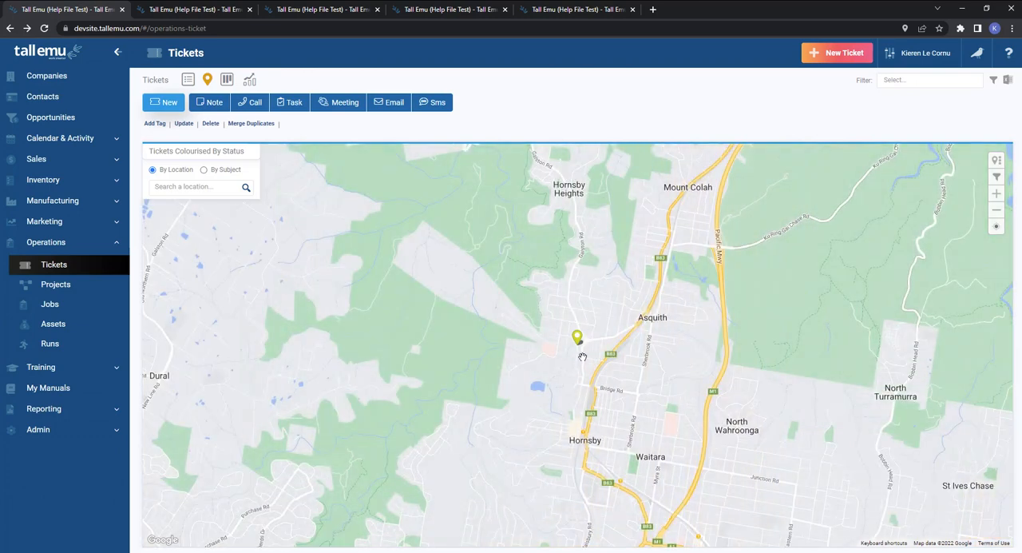
click(580, 343)
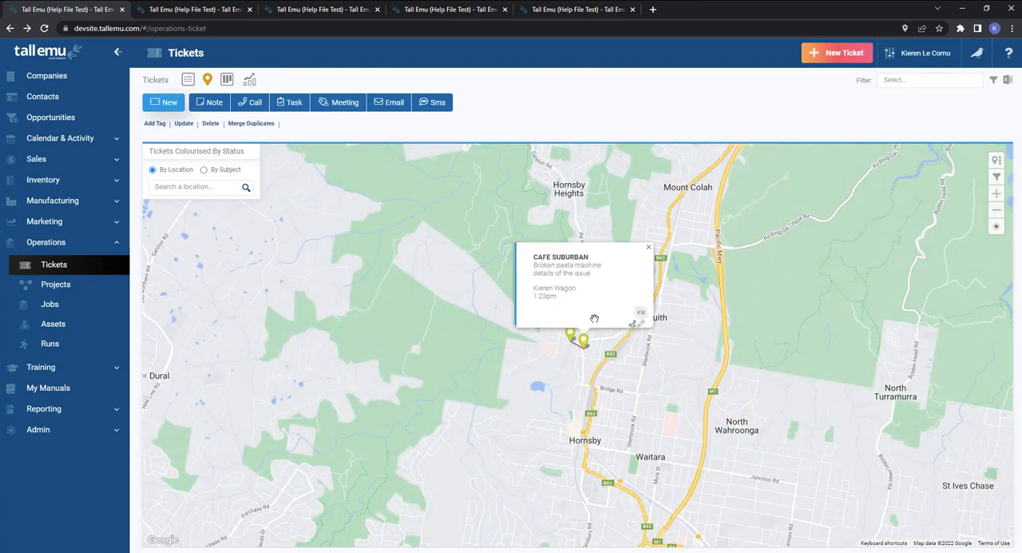
click(584, 343)
click(570, 333)
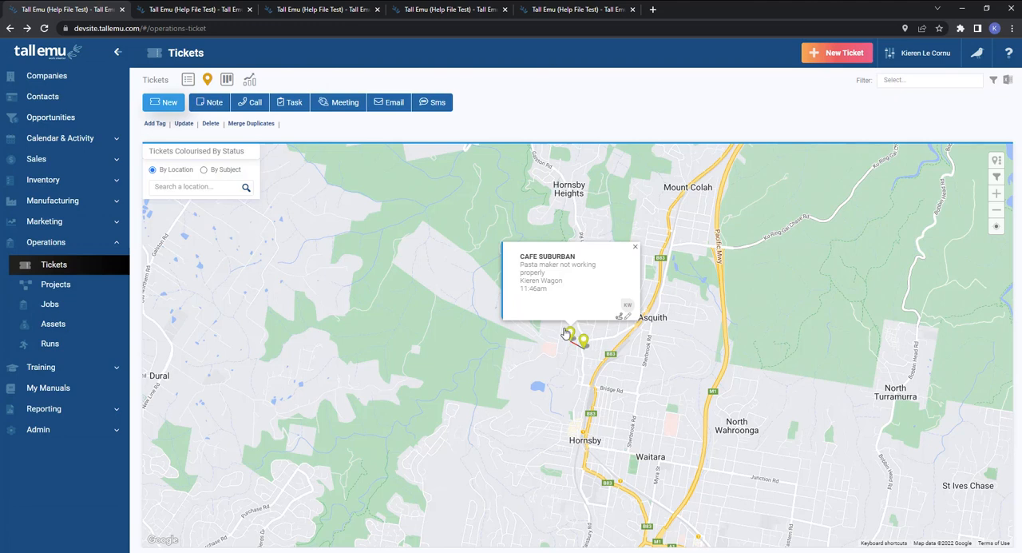
Show the tickets as a board grouped by severity, and move Pasta maker not working properly to High and Broken pasta machine to Low.
click(227, 80)
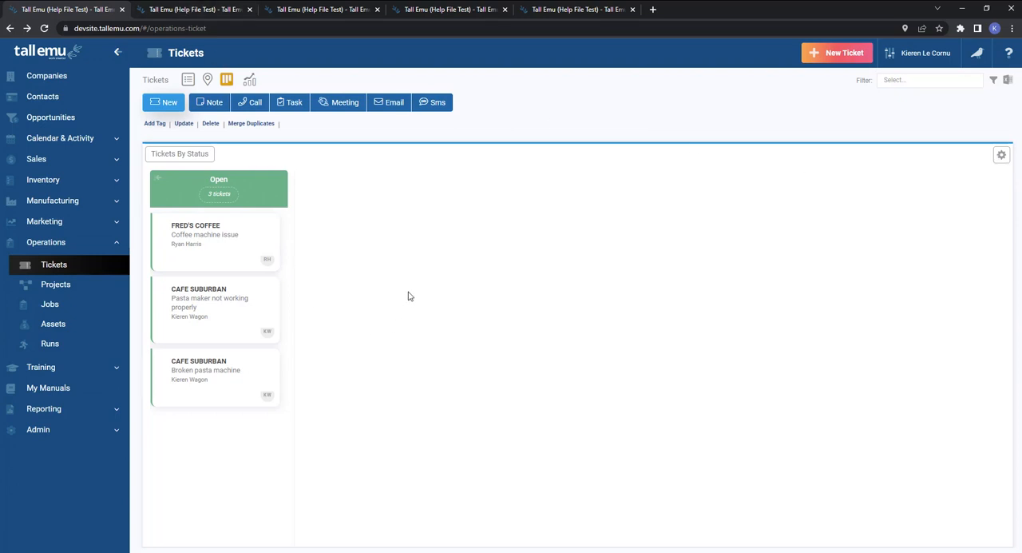
click(1003, 157)
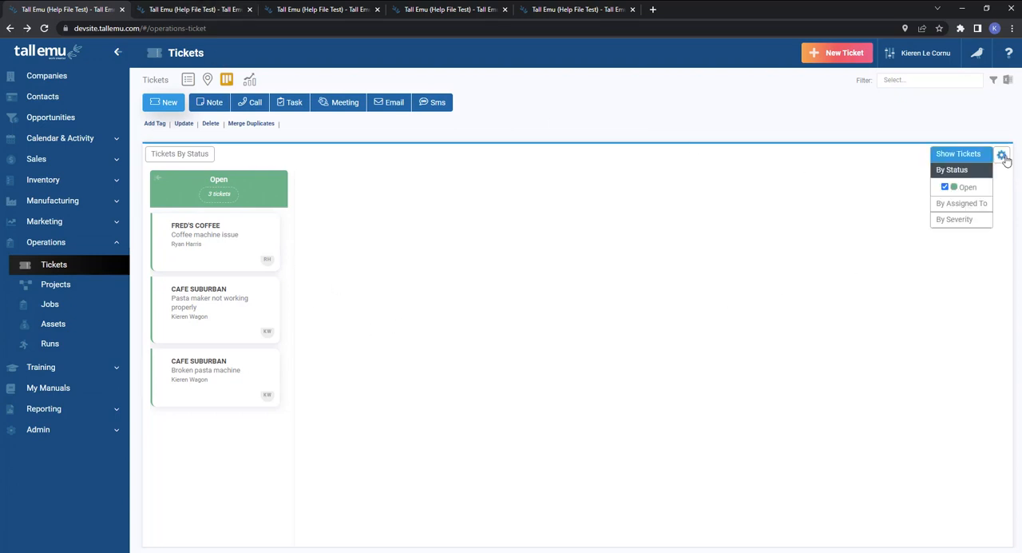
click(962, 206)
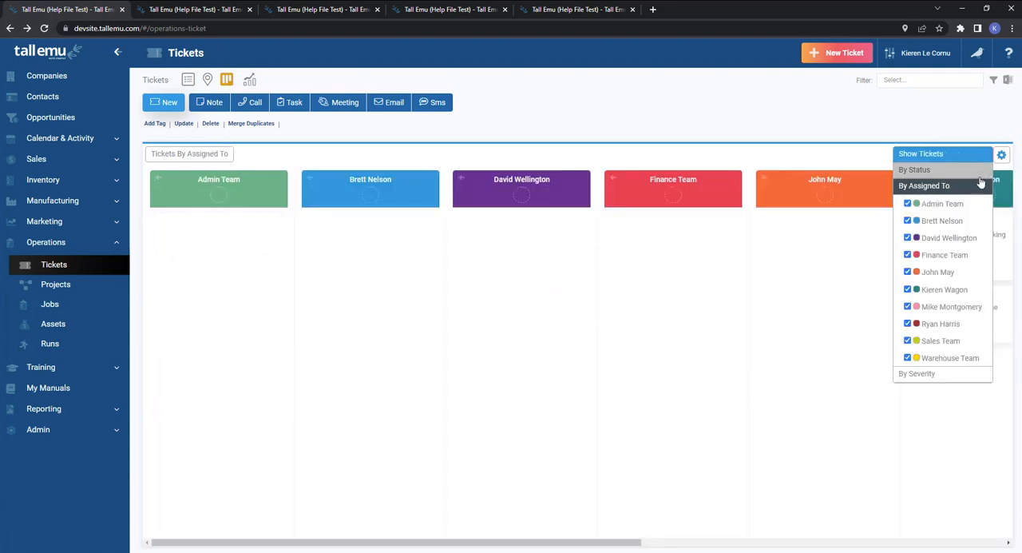
click(922, 373)
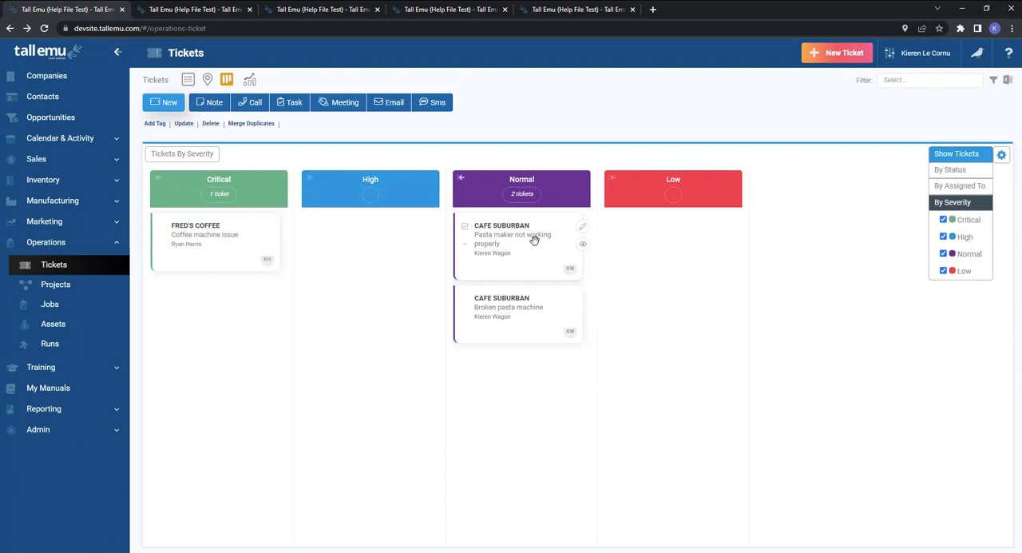
drag(521, 243, 670, 262)
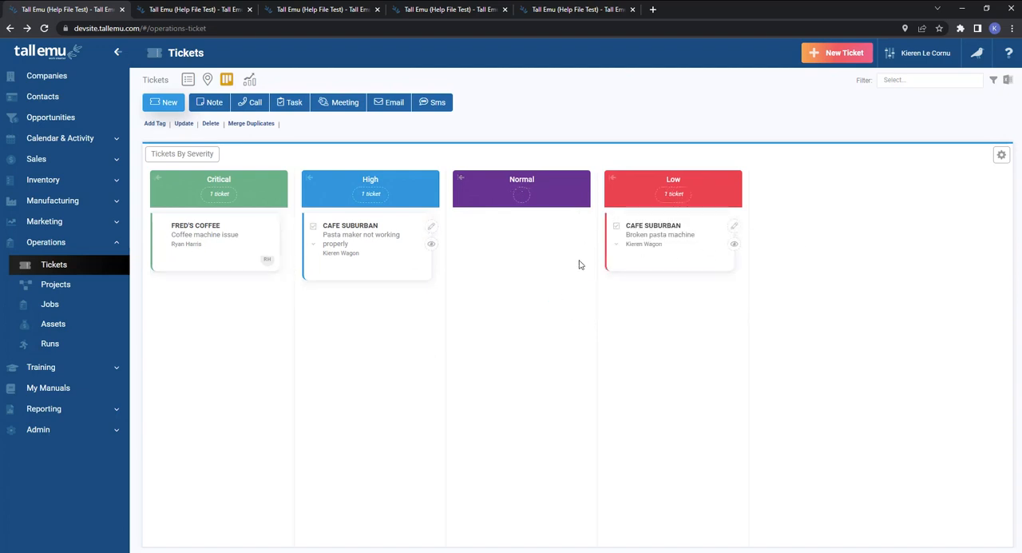
In the Assigned To grouping, reassign Pasta maker not working properly to a staff member and Broken pasta machine to Admin Team, and regroup by status.
click(1002, 155)
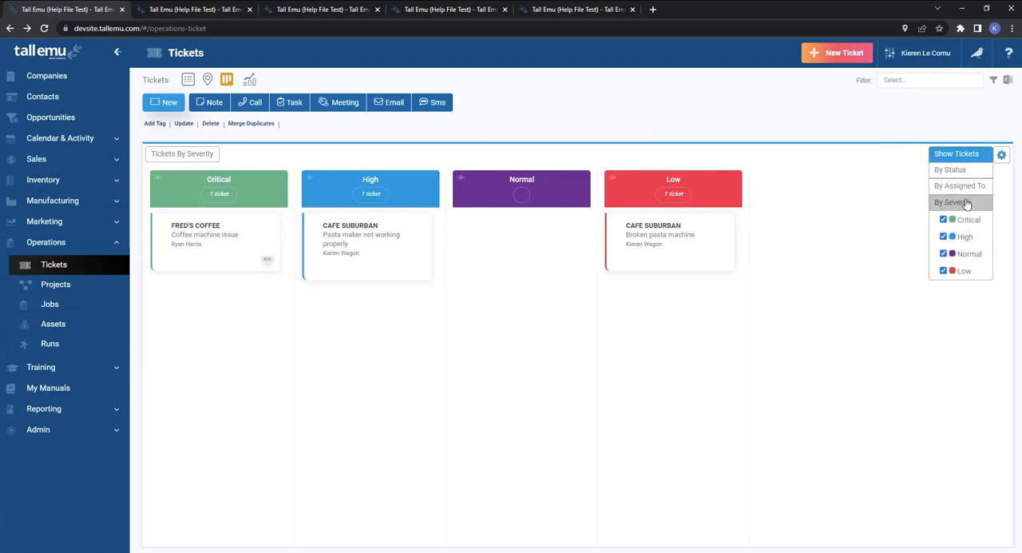
click(963, 192)
click(723, 337)
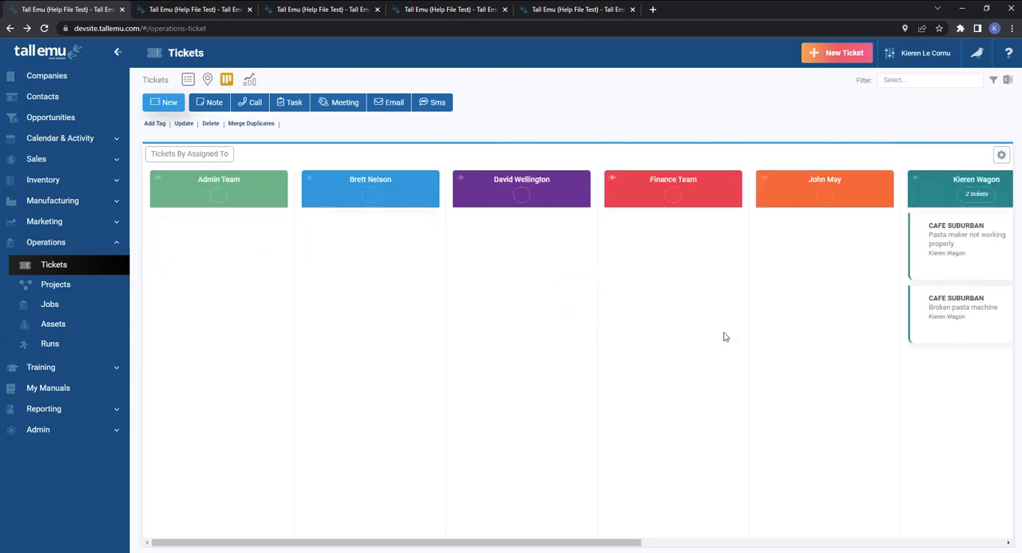
drag(974, 244, 394, 263)
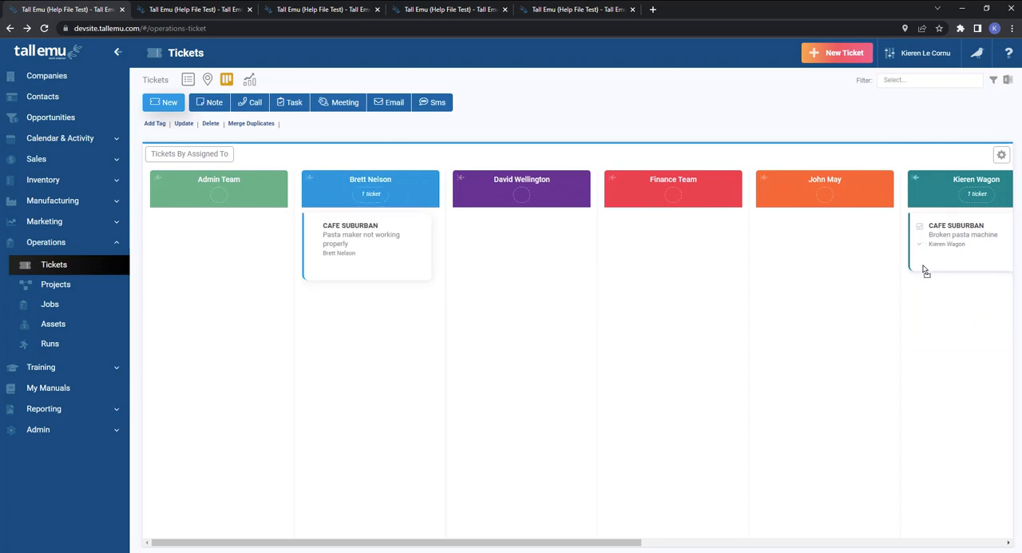
drag(927, 270, 202, 257)
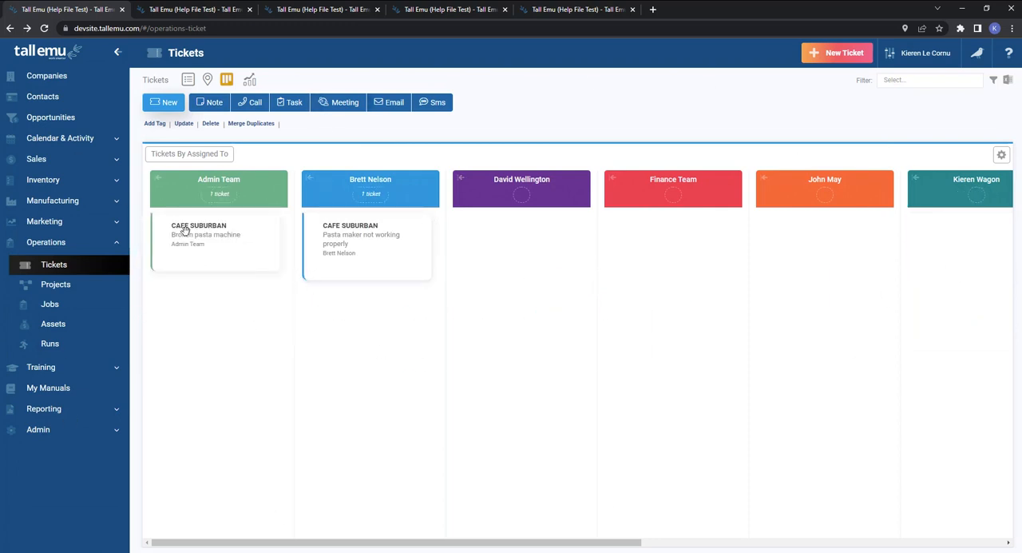
click(999, 158)
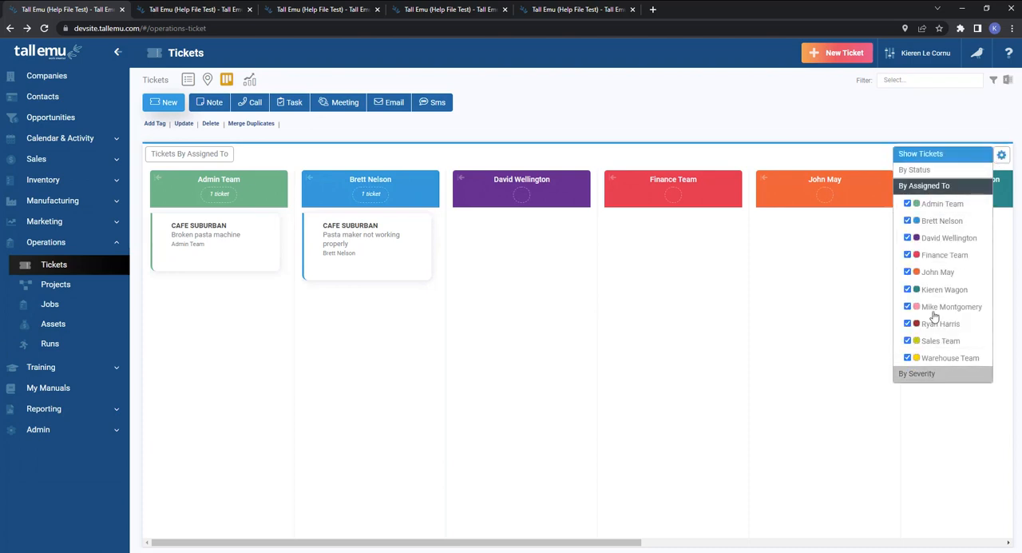
click(915, 169)
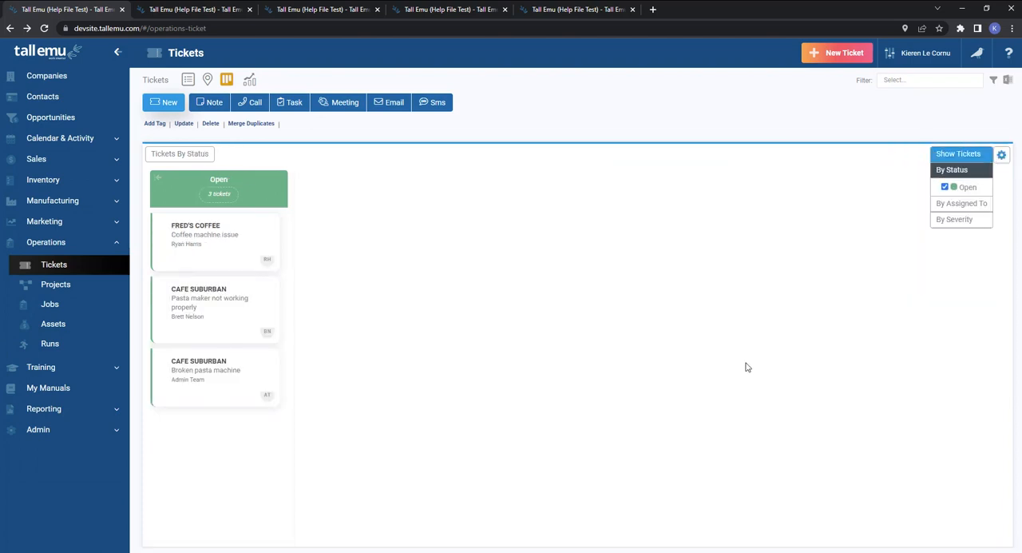
Open the ticket dashboards, view Ticket per Customer, and switch to Tickets Per Day.
click(250, 81)
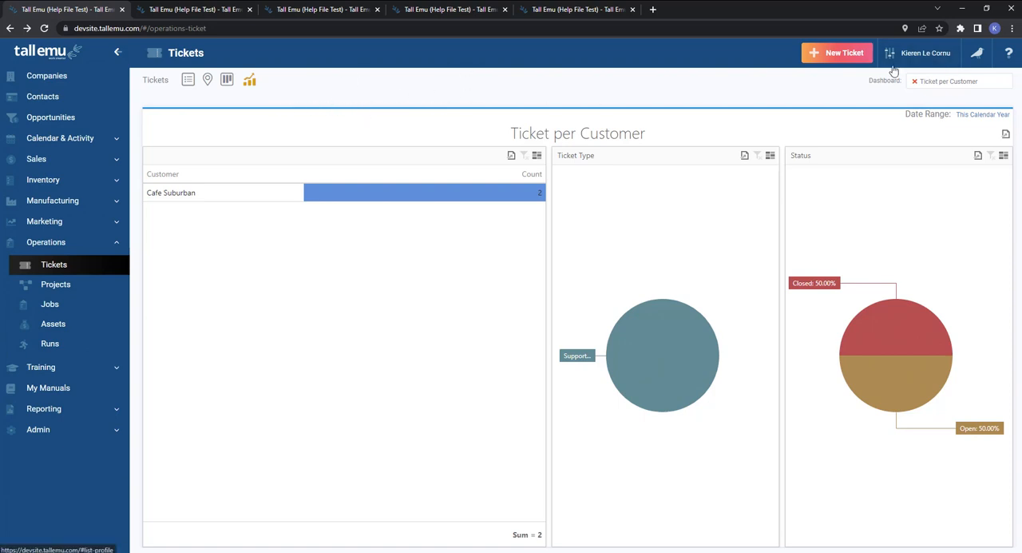
click(914, 83)
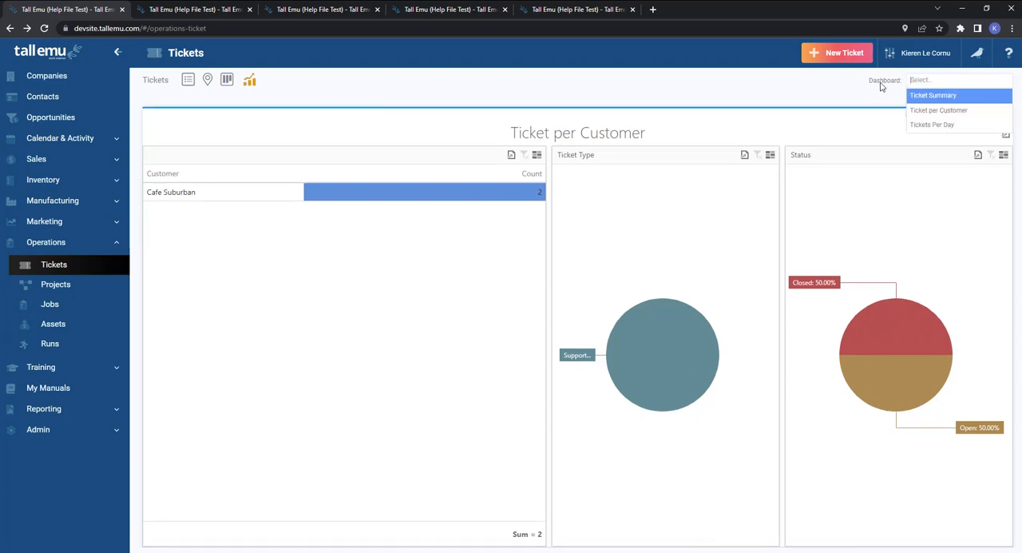
click(934, 110)
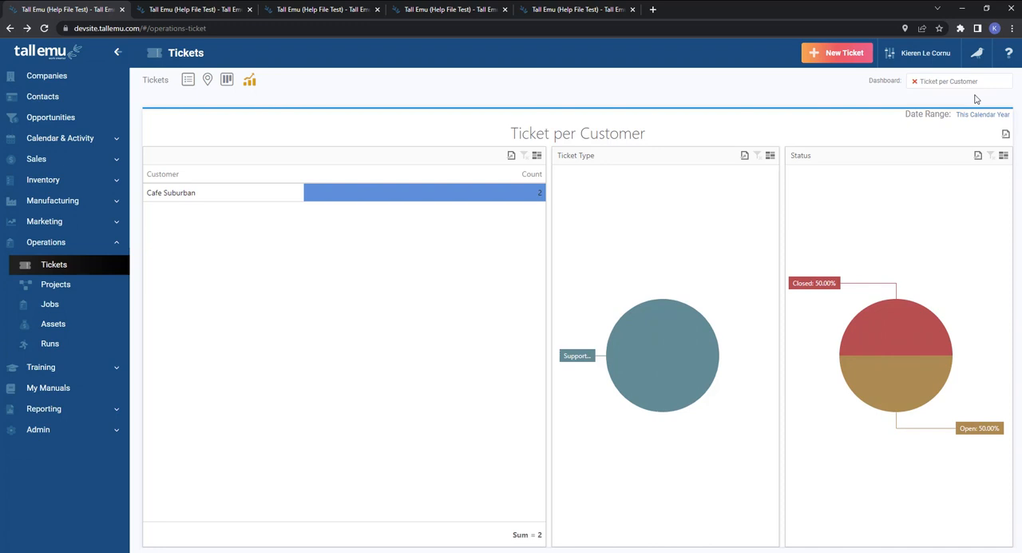
click(915, 82)
click(922, 125)
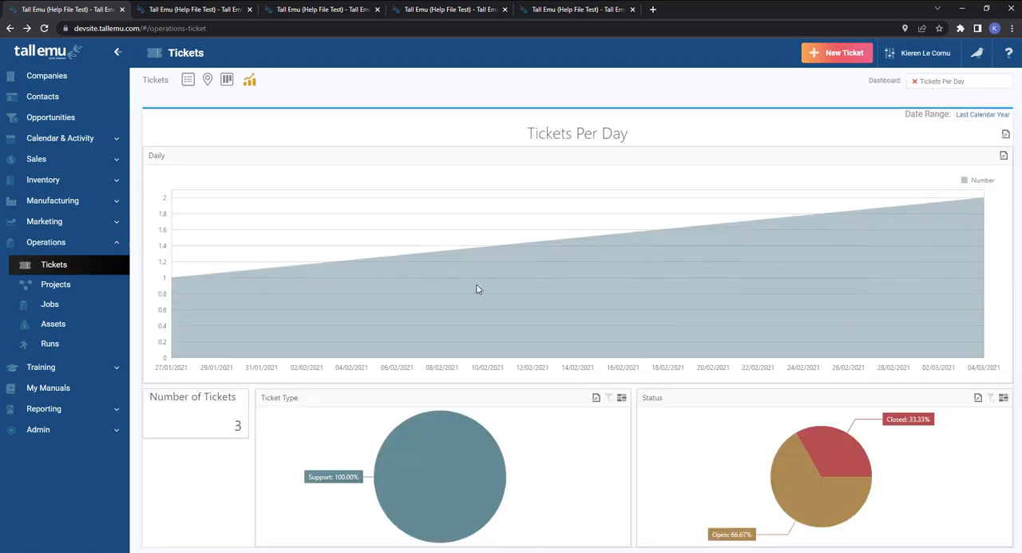
Review the period options of Tickets Per Day, and filter the Ticket Summary dashboard by the third and the second listed employee.
click(977, 117)
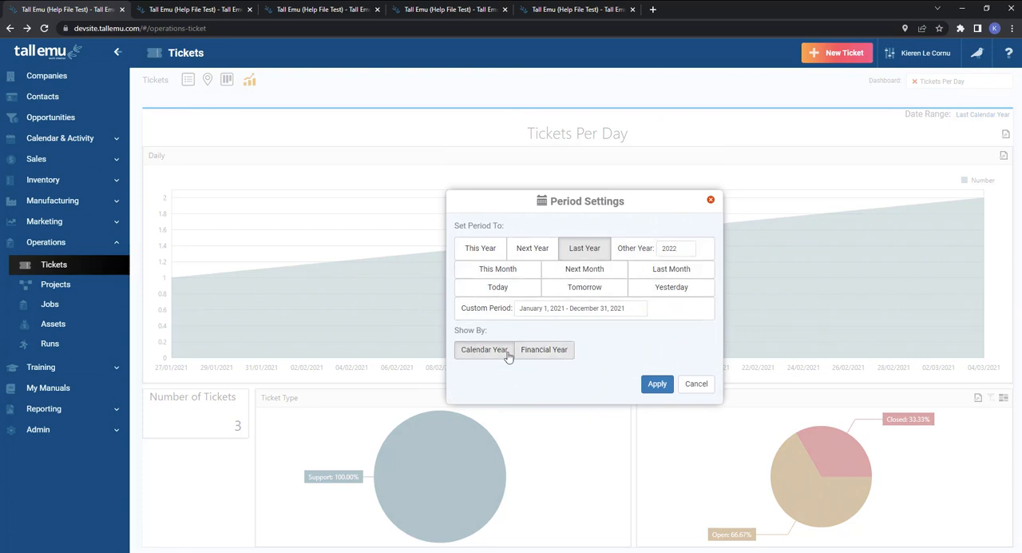
click(697, 385)
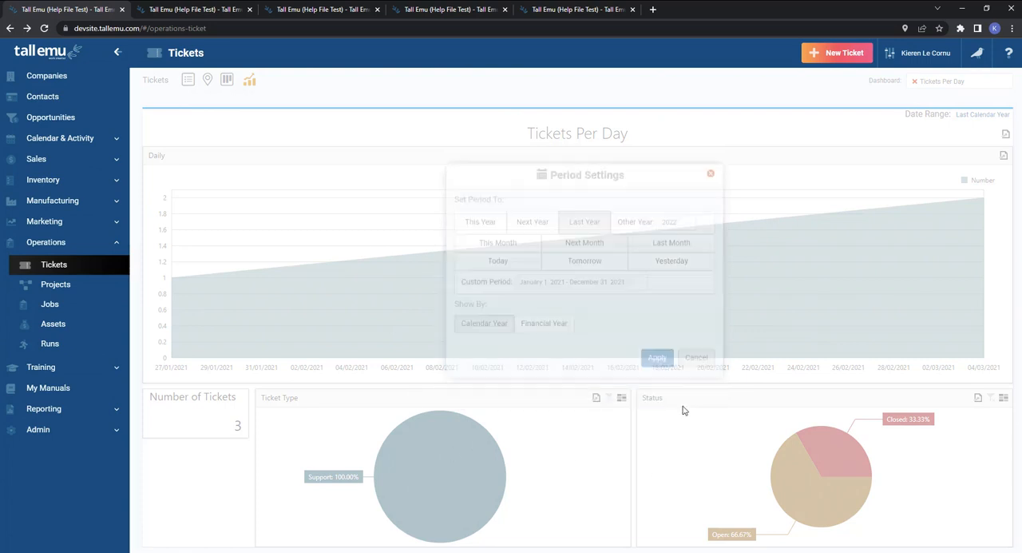
click(916, 86)
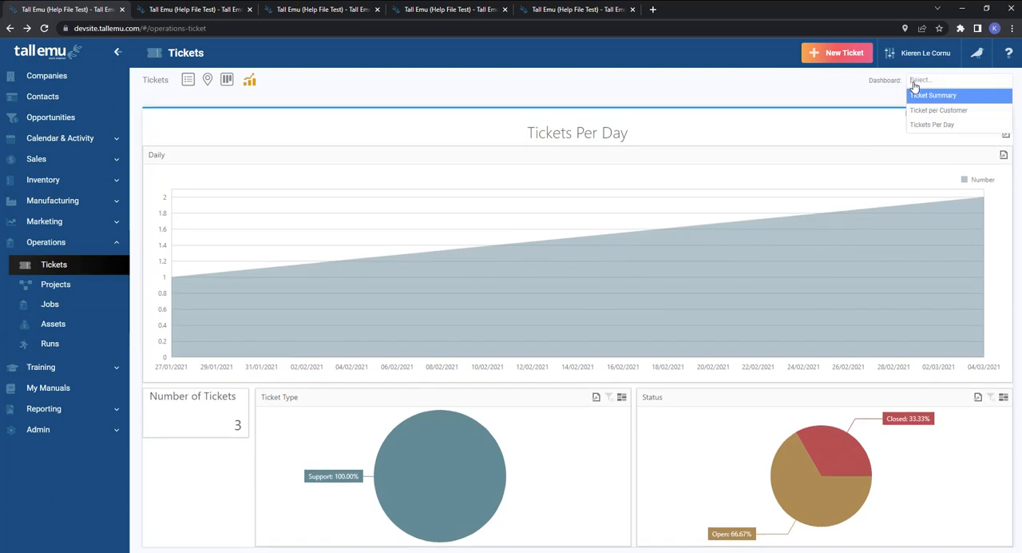
click(927, 93)
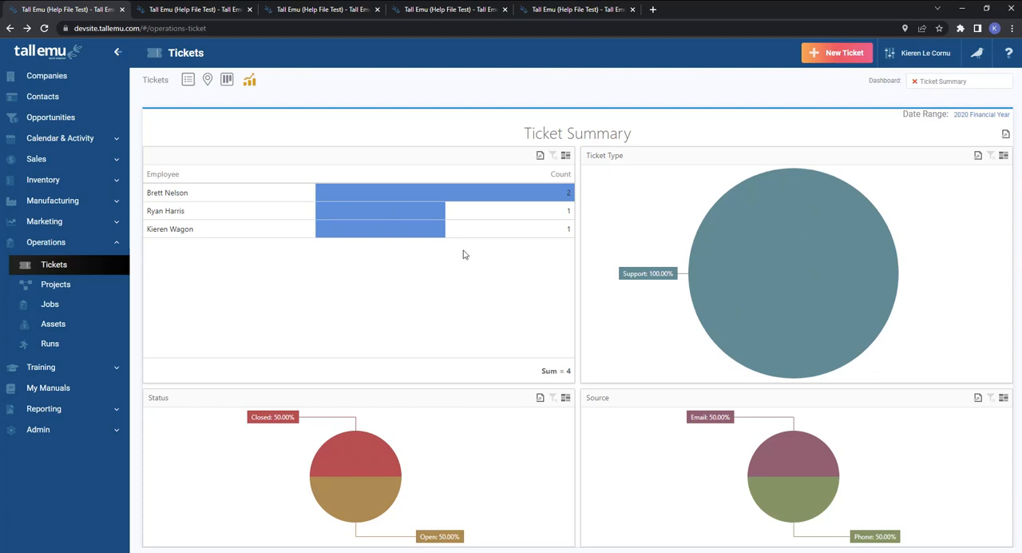
click(197, 232)
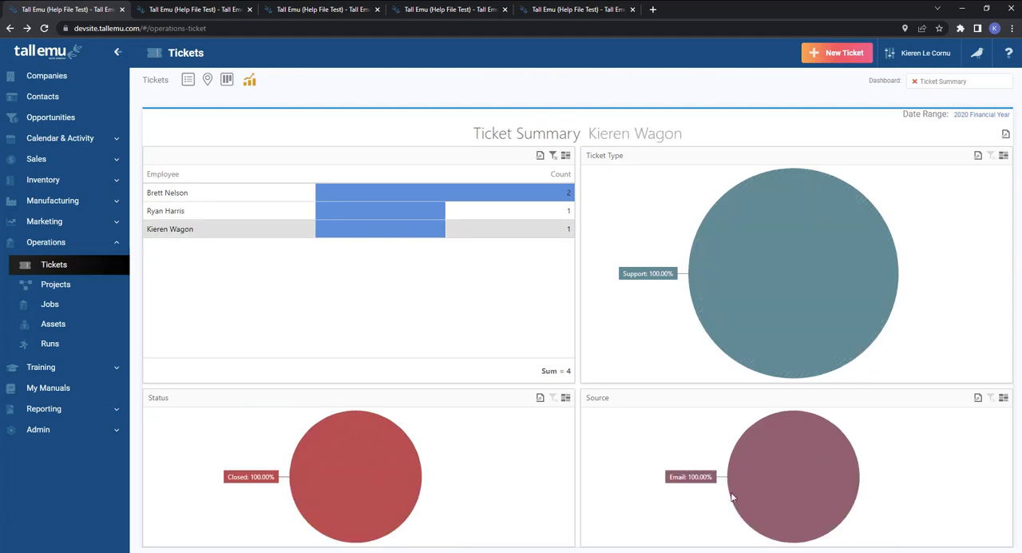
click(213, 215)
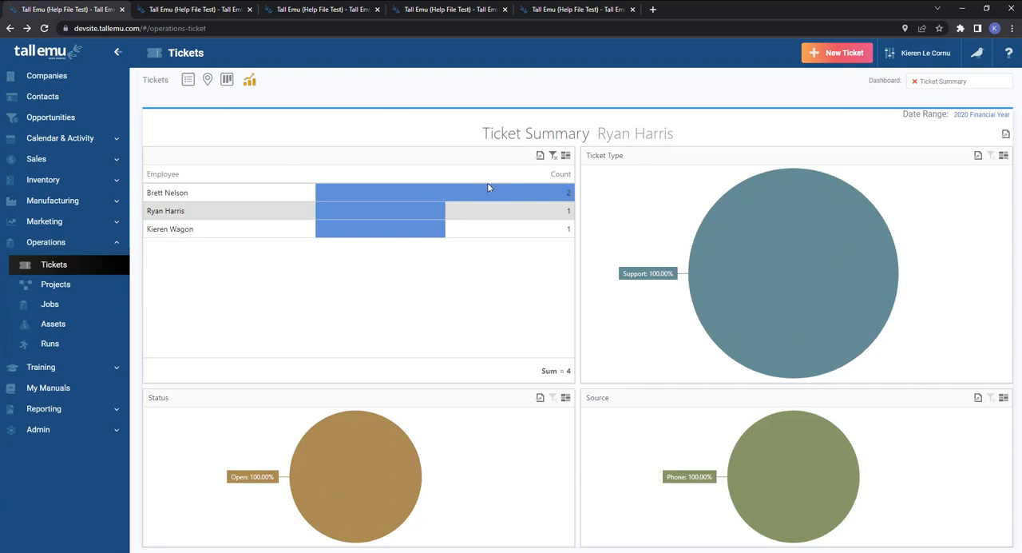
Return to the ticket list, view the tags assigned to the Coffee machine issue ticket, and go back to the list.
click(188, 81)
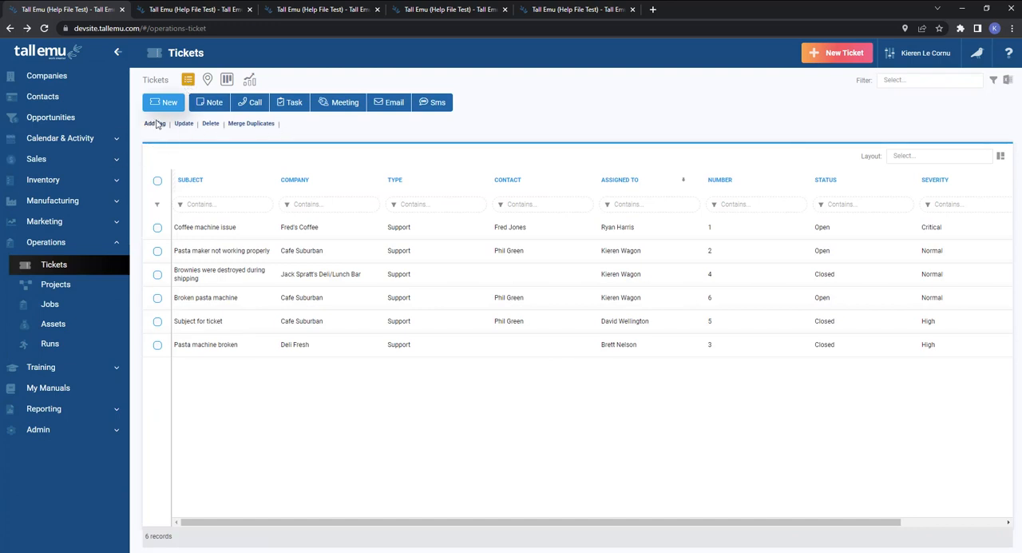
click(229, 232)
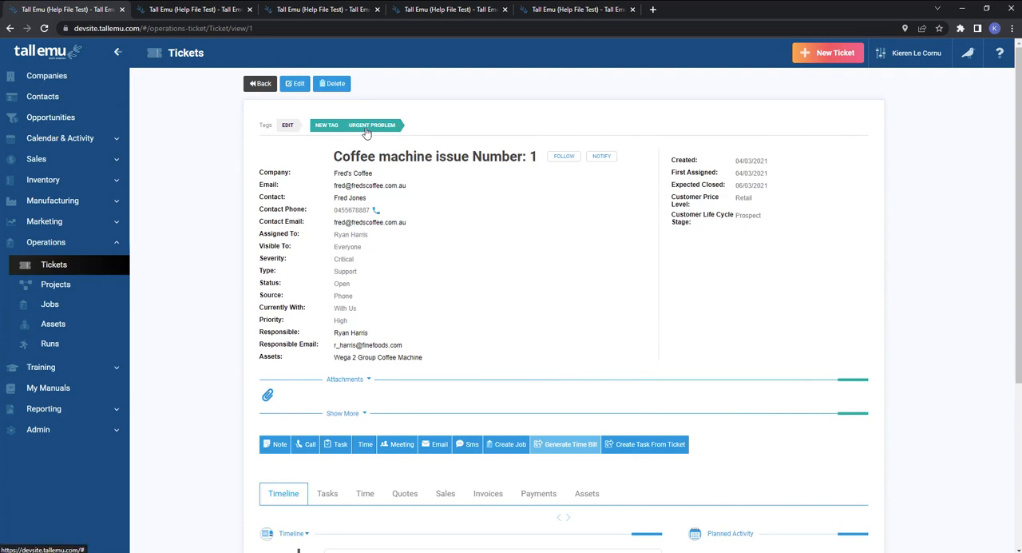
click(286, 126)
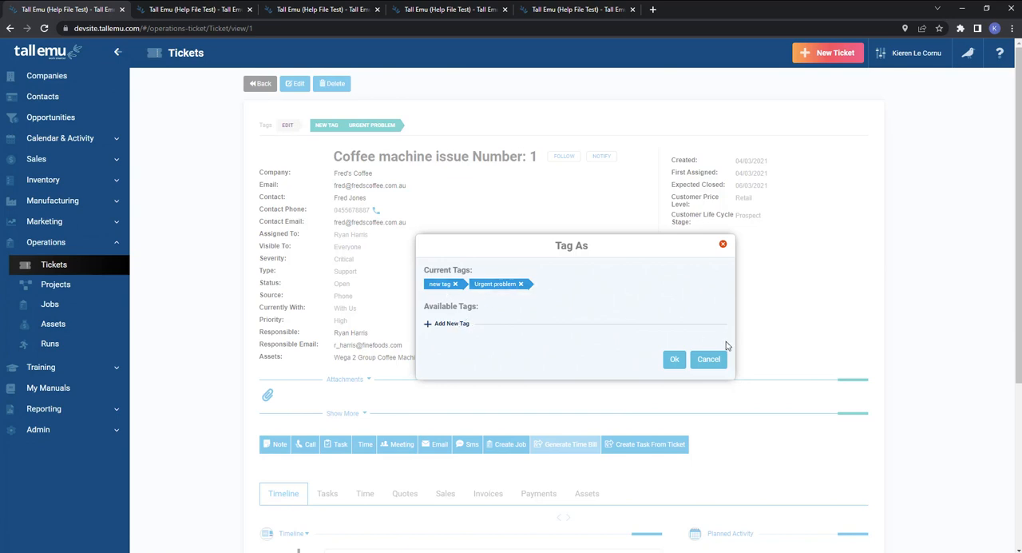
click(708, 358)
click(262, 84)
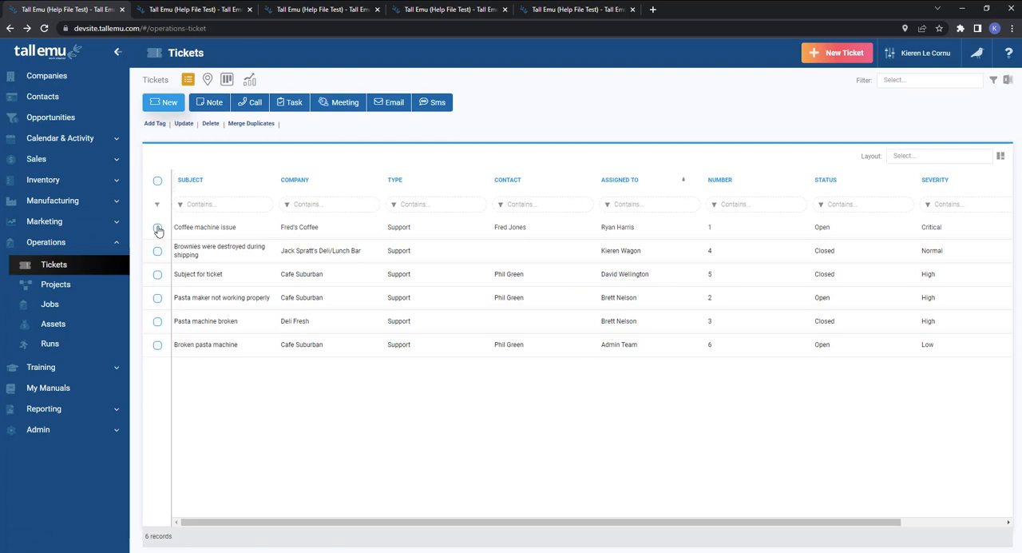
Add the Urgent problem tag to the Coffee machine issue, Brownies were destroyed during shipping and Subject for ticket tickets.
click(158, 227)
click(158, 251)
click(158, 274)
click(155, 123)
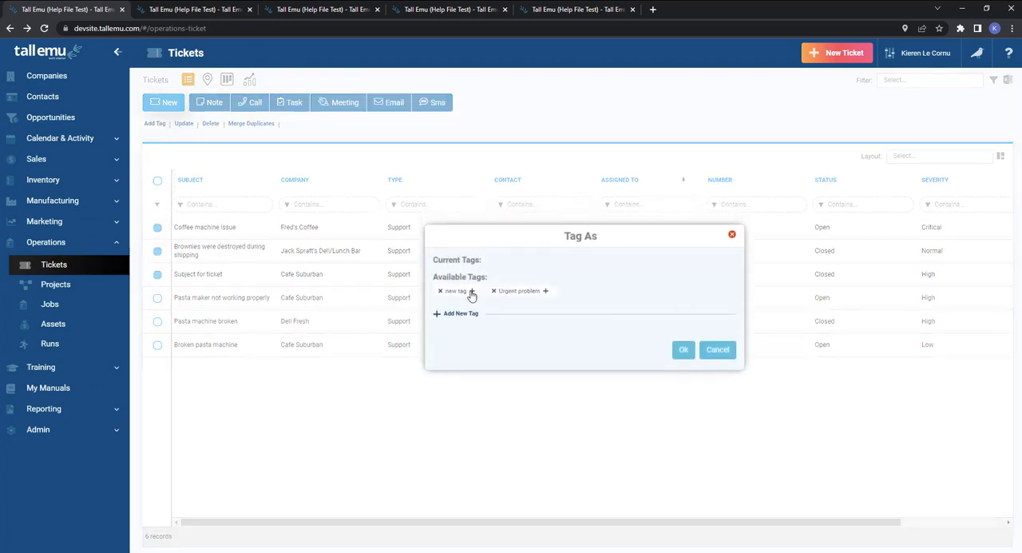
click(545, 290)
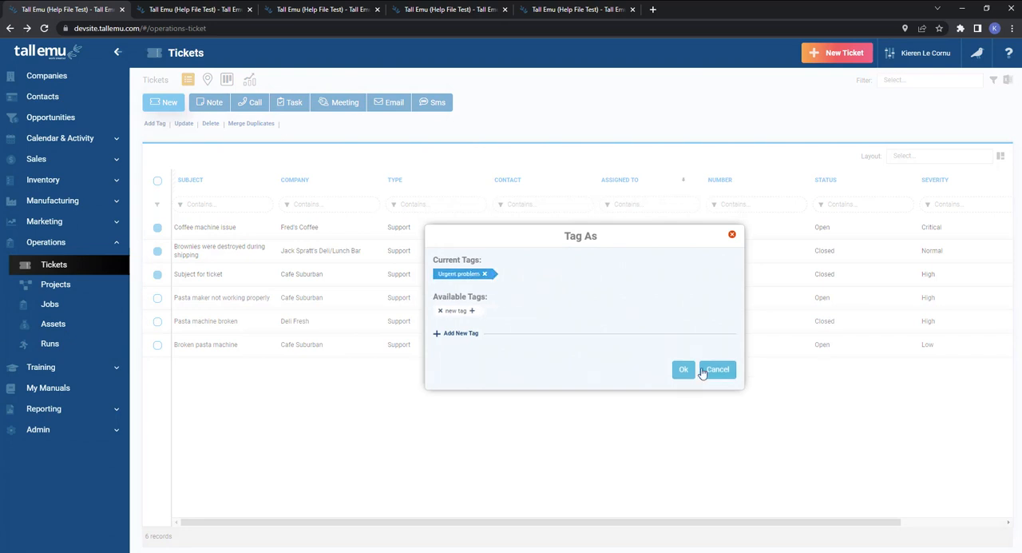
click(683, 368)
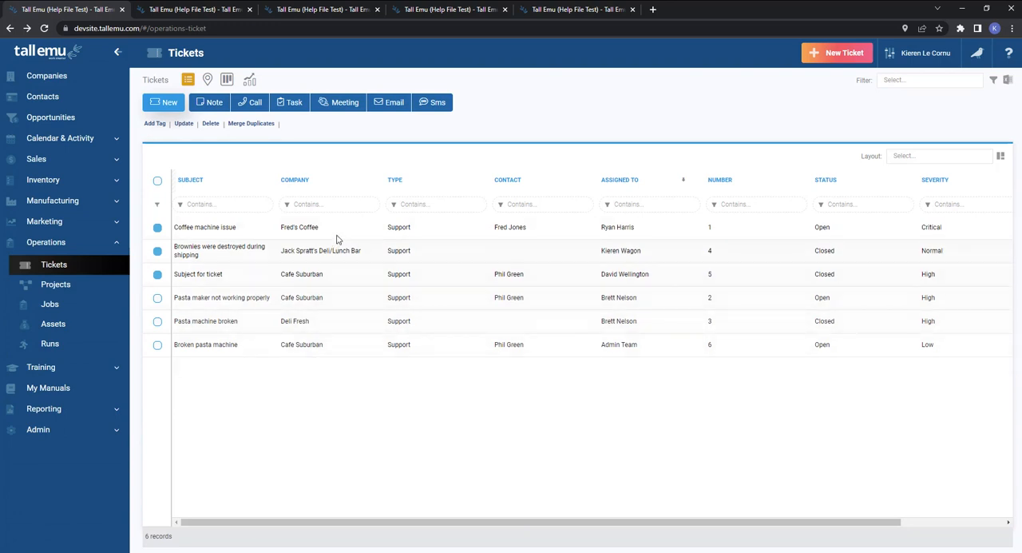
Bulk update Expected Closed to 01/07/2022 for the Coffee machine issue, Brownies were destroyed during shipping and Subject for ticket tickets.
click(157, 181)
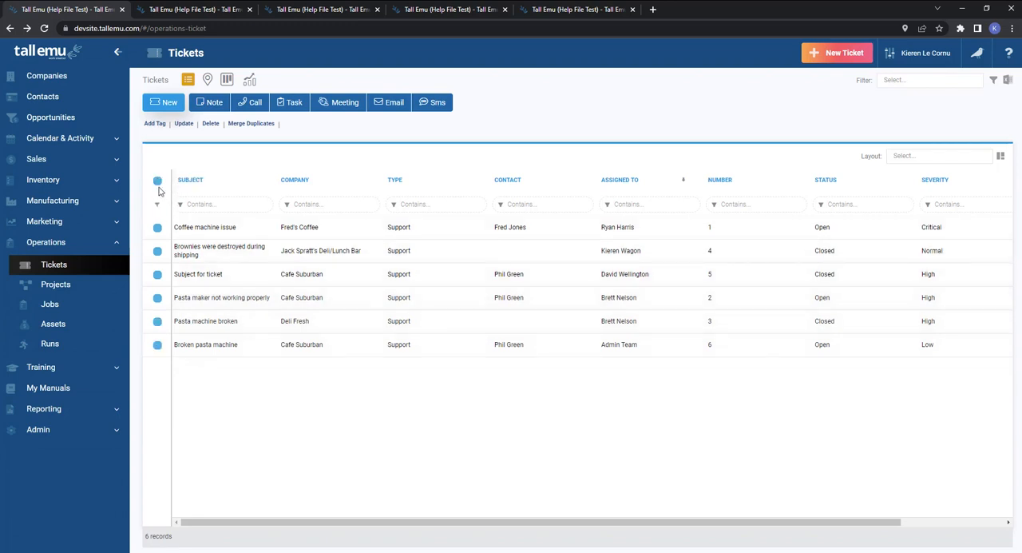
click(157, 182)
click(157, 228)
click(157, 251)
click(157, 274)
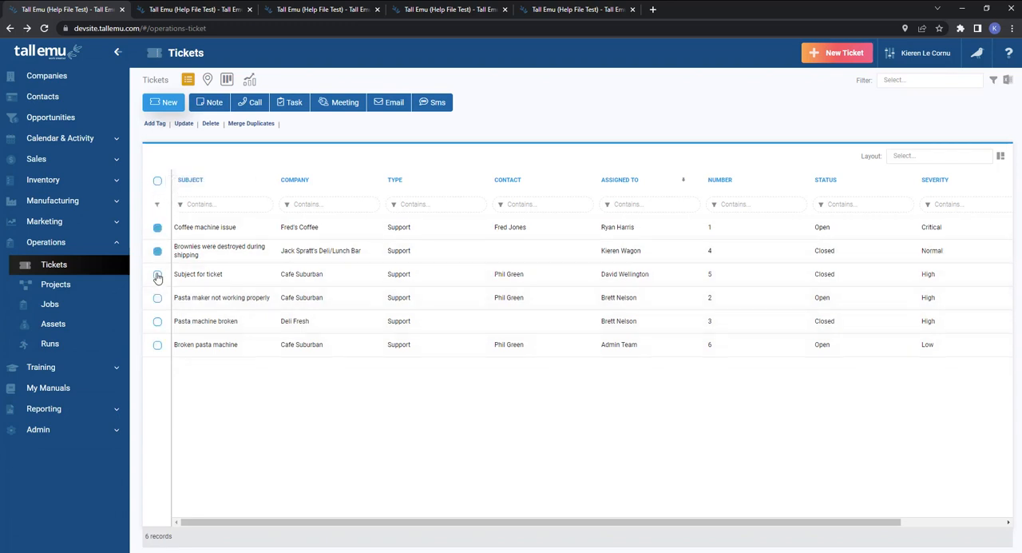
click(184, 123)
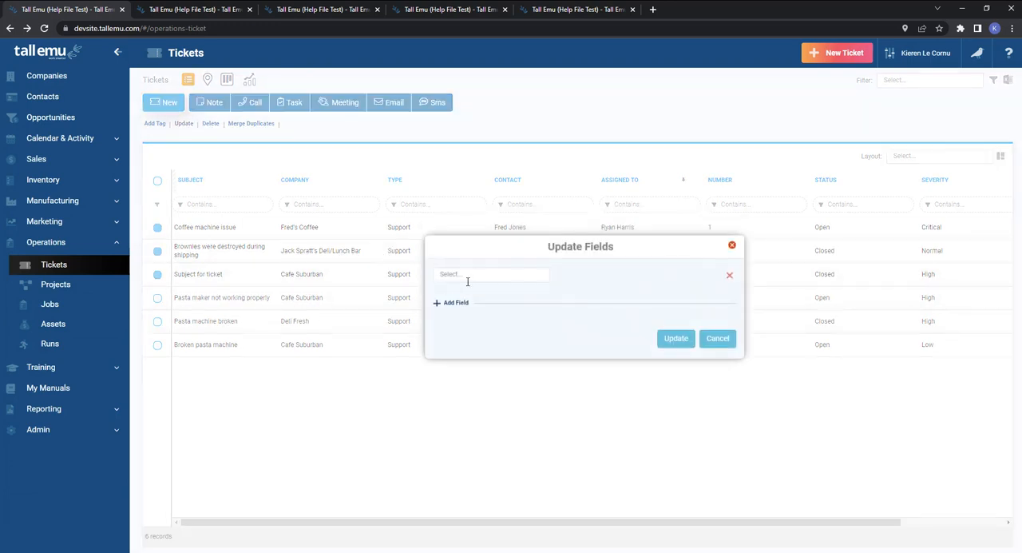
click(472, 273)
scroll(468, 322, down, 5)
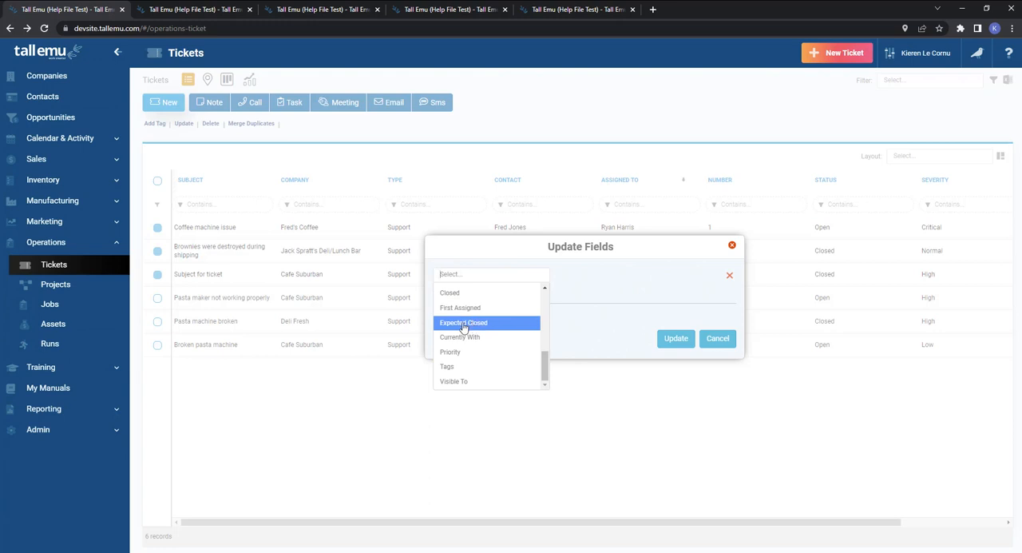
click(474, 324)
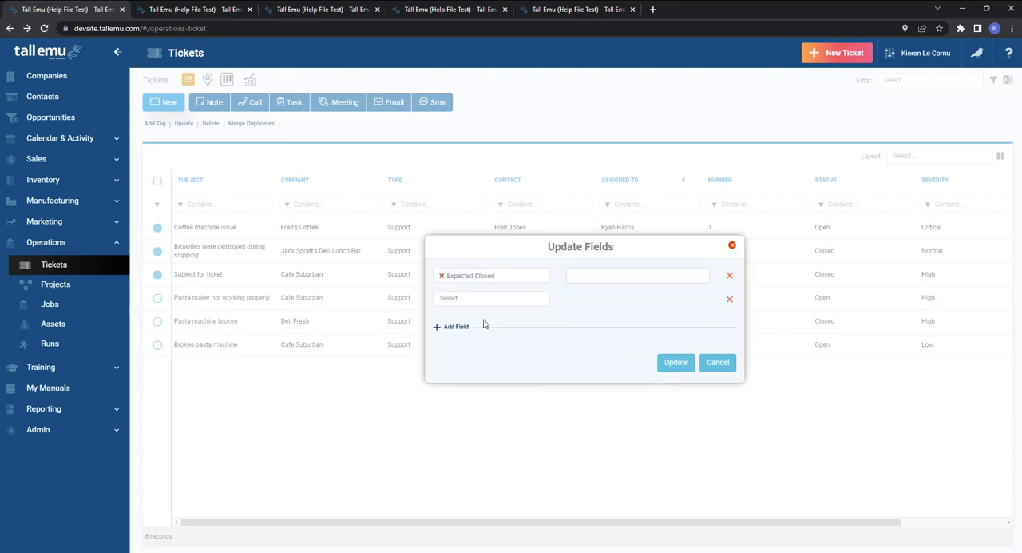
click(601, 277)
click(694, 292)
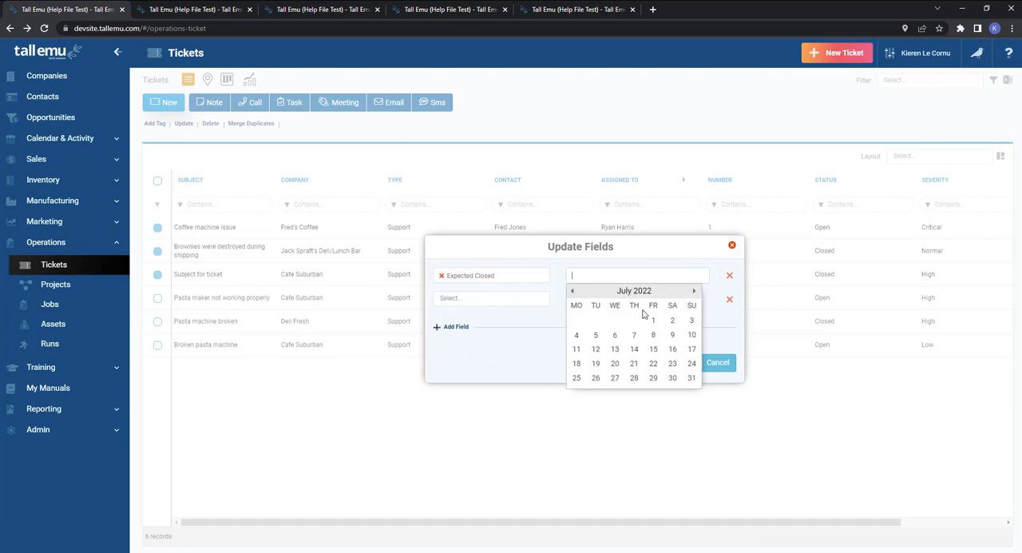
click(653, 320)
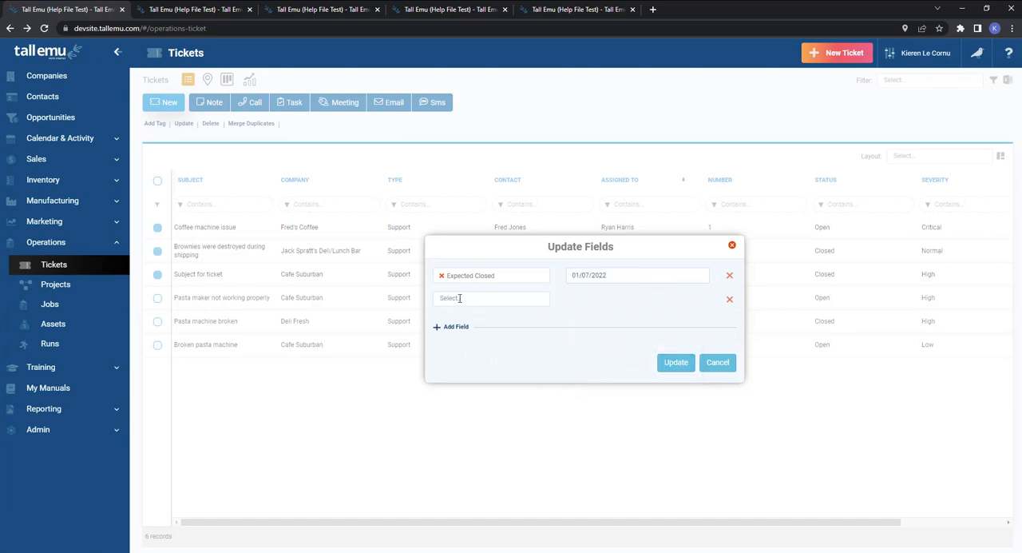
click(688, 361)
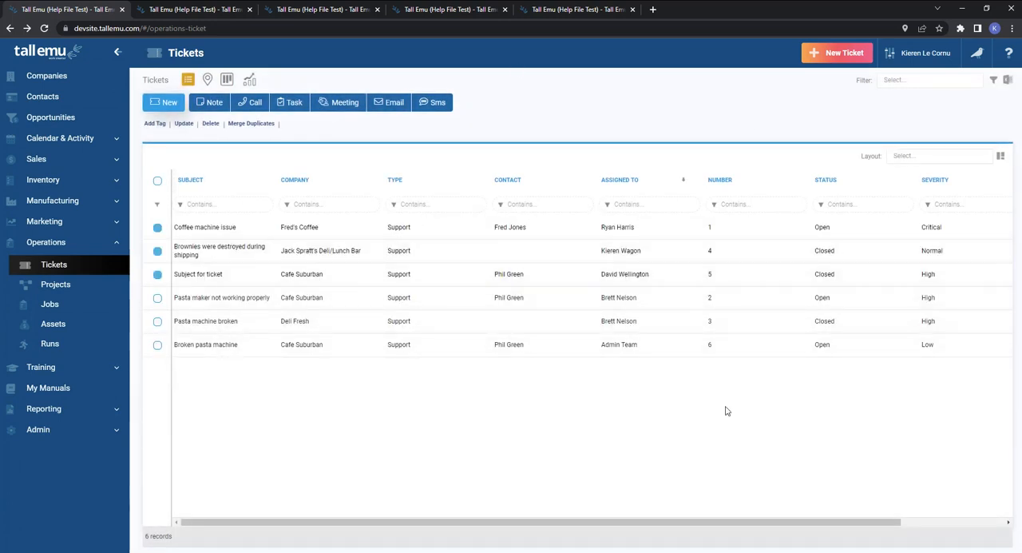
right_click(382, 299)
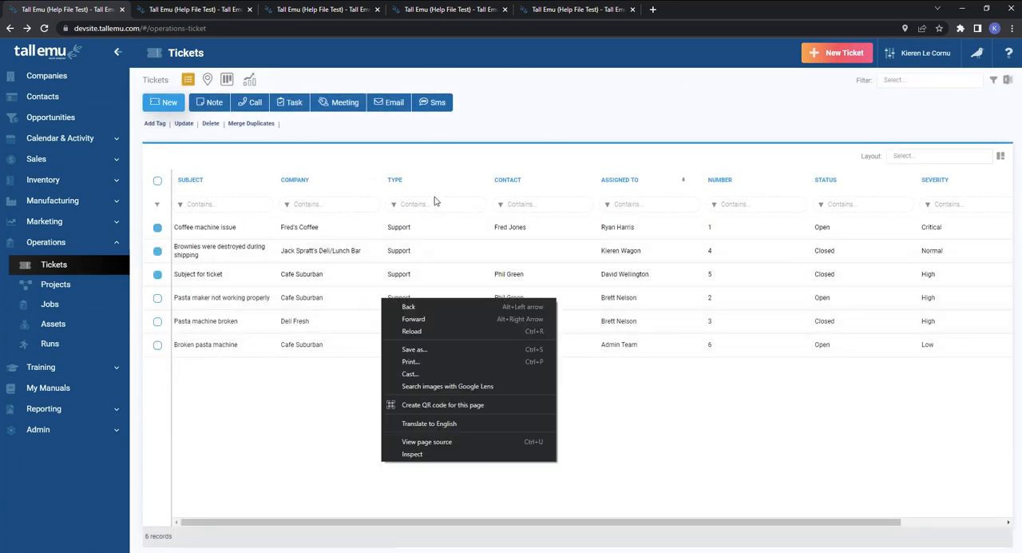
click(327, 416)
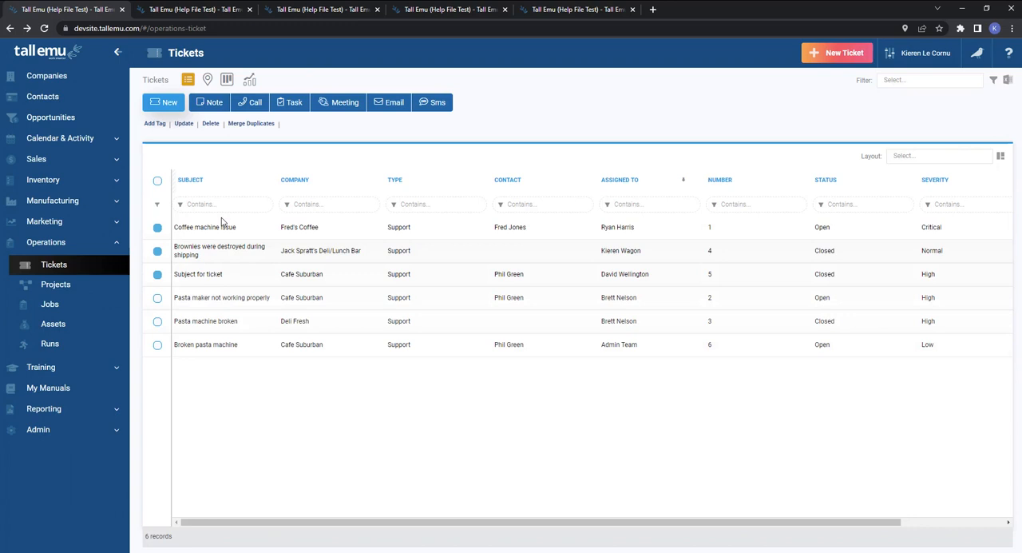
Keep only the Coffee machine issue ticket selected, and open its record to examine the delete option.
click(158, 251)
click(157, 274)
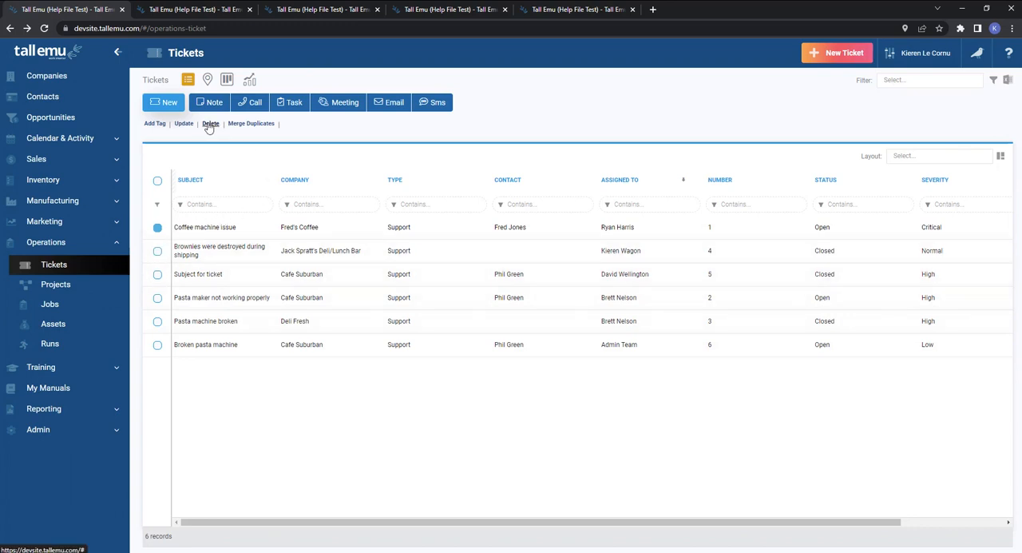
click(289, 228)
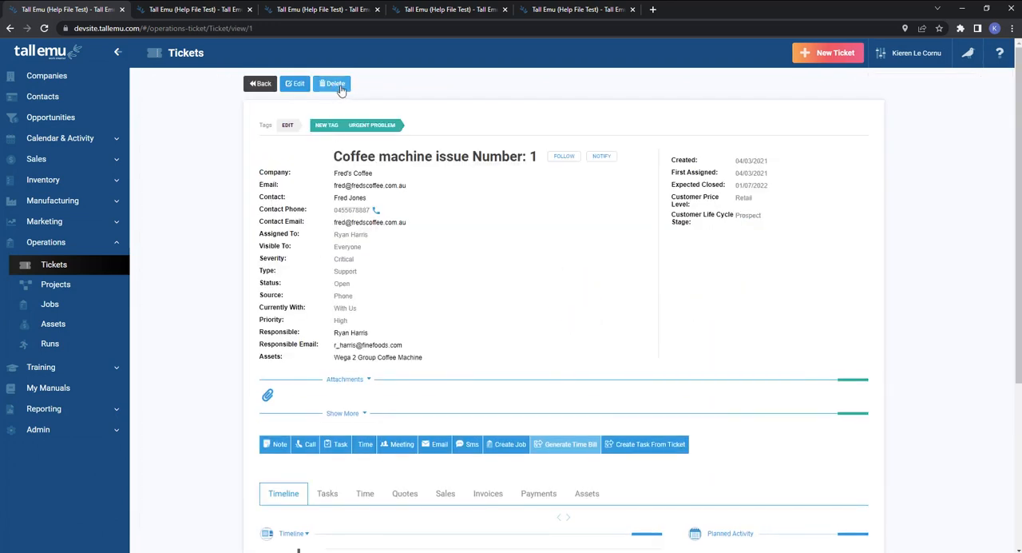
click(259, 84)
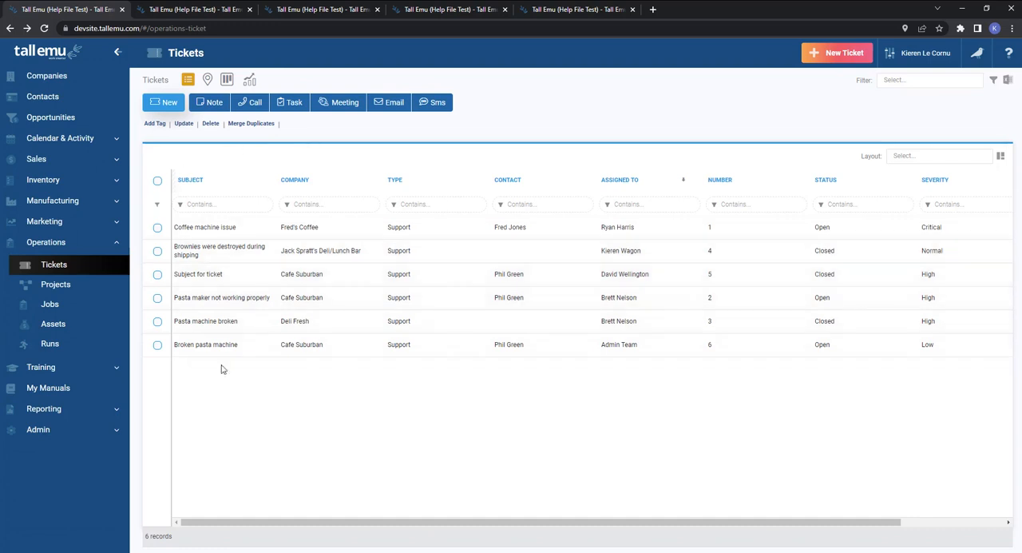
Examine the main record choice for merging Coffee machine issue with Brownies were destroyed during shipping, without merging them.
click(158, 228)
click(157, 251)
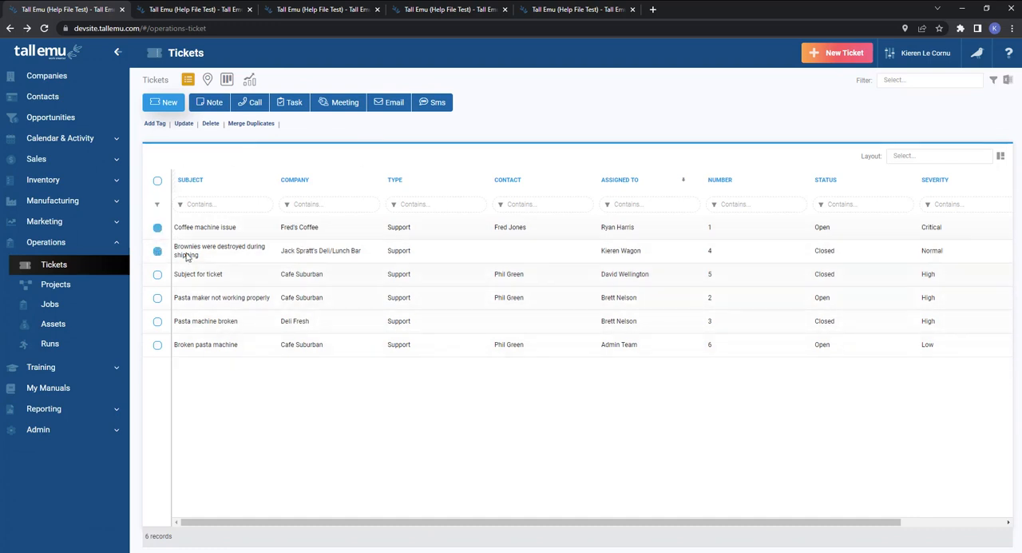
click(253, 123)
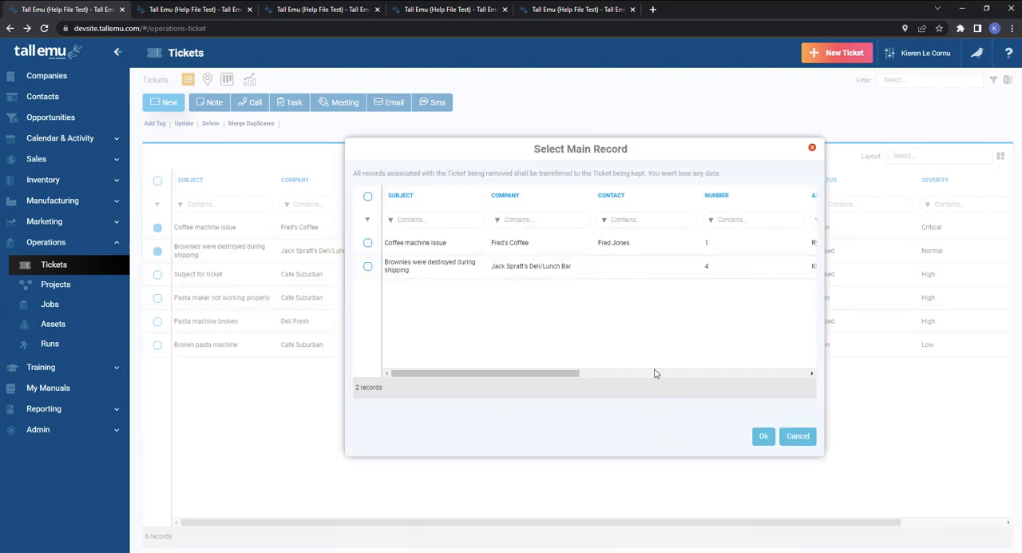
click(801, 436)
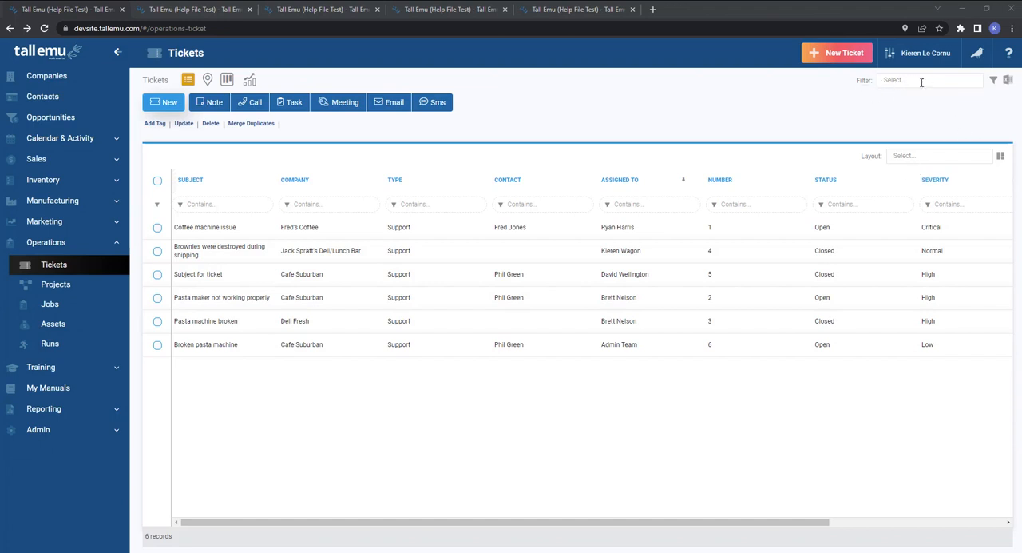
Start a new advanced ticket filter named Tickets due next month and make it shared.
click(1004, 80)
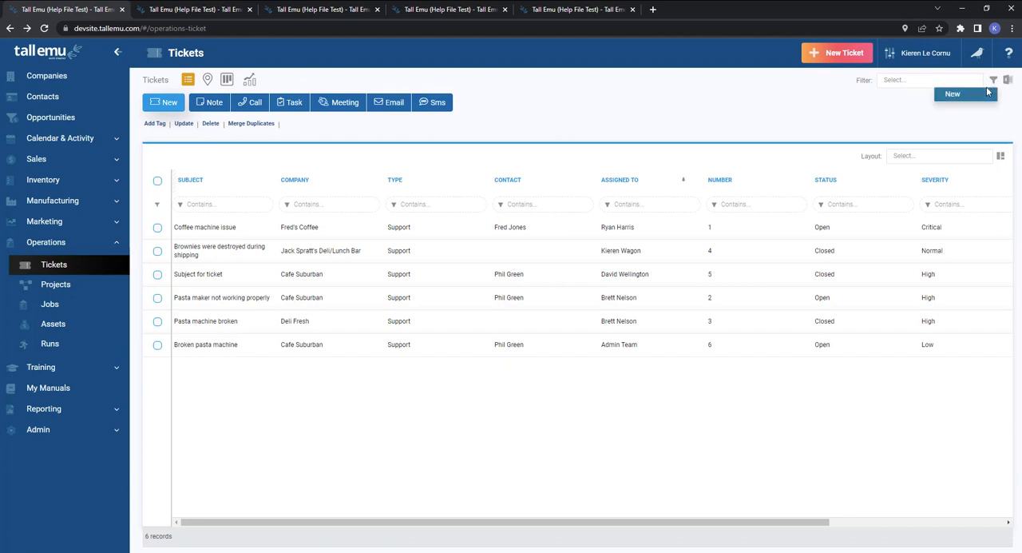
click(982, 97)
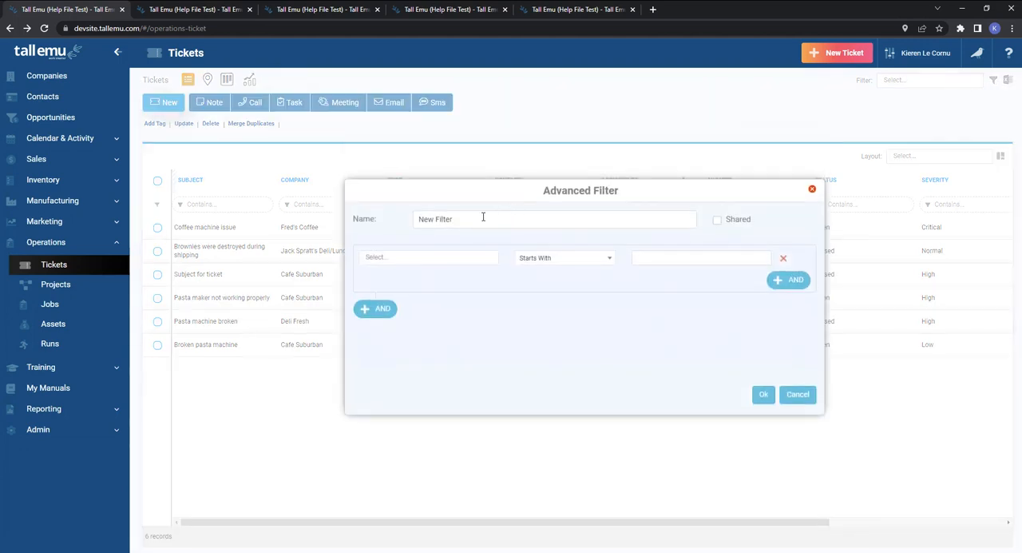
text(Tickets due next mo)
click(741, 224)
click(557, 224)
text(nt)
key(BackSpace)
key(BackSpace)
key(BackSpace)
Set the filter condition to Due Date in Next Month, and save the filter.
click(429, 258)
text(due)
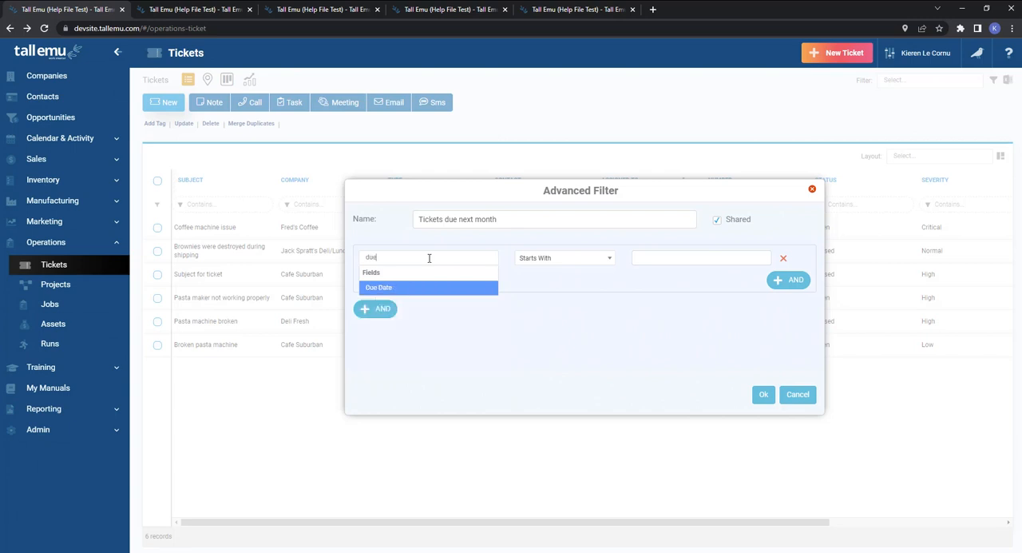
click(431, 287)
click(577, 262)
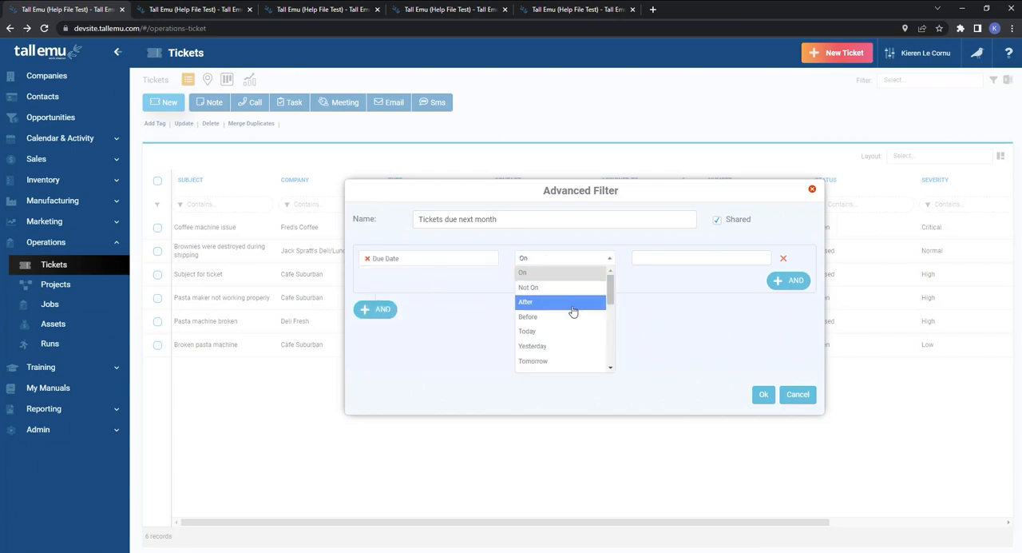
drag(609, 293, 608, 337)
click(579, 358)
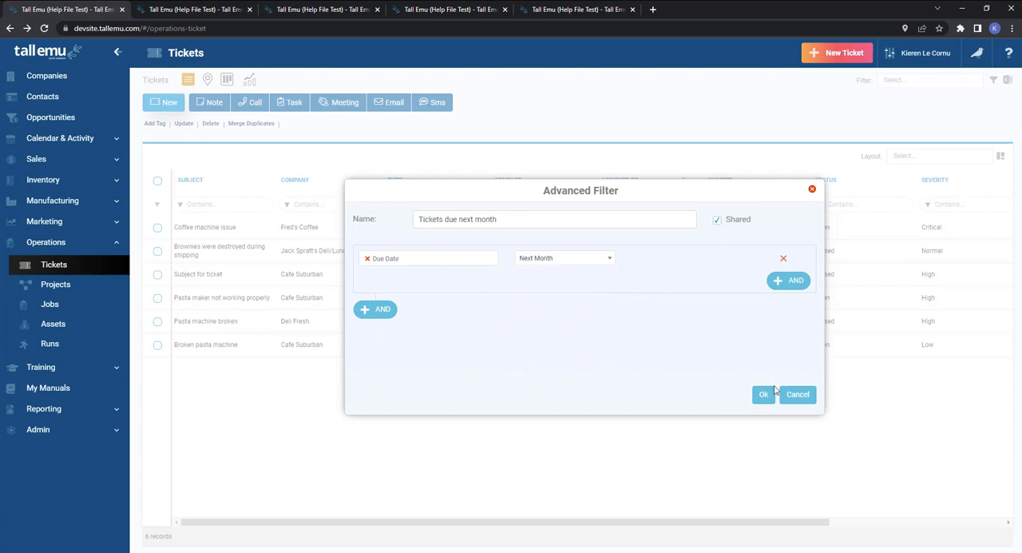
click(772, 392)
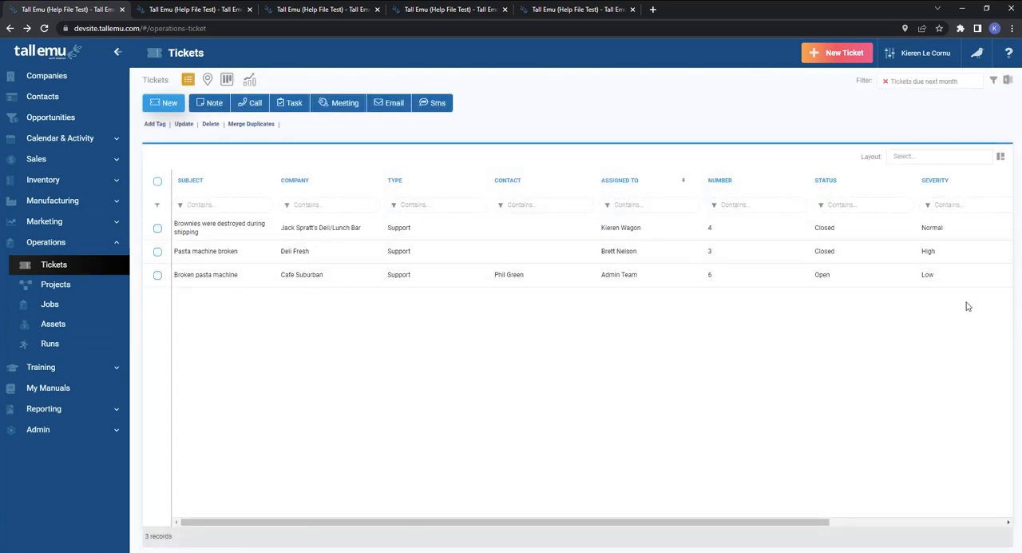
Clear the active filter, reapply the saved Tickets due next month filter, and clear it again to list all tickets.
click(885, 83)
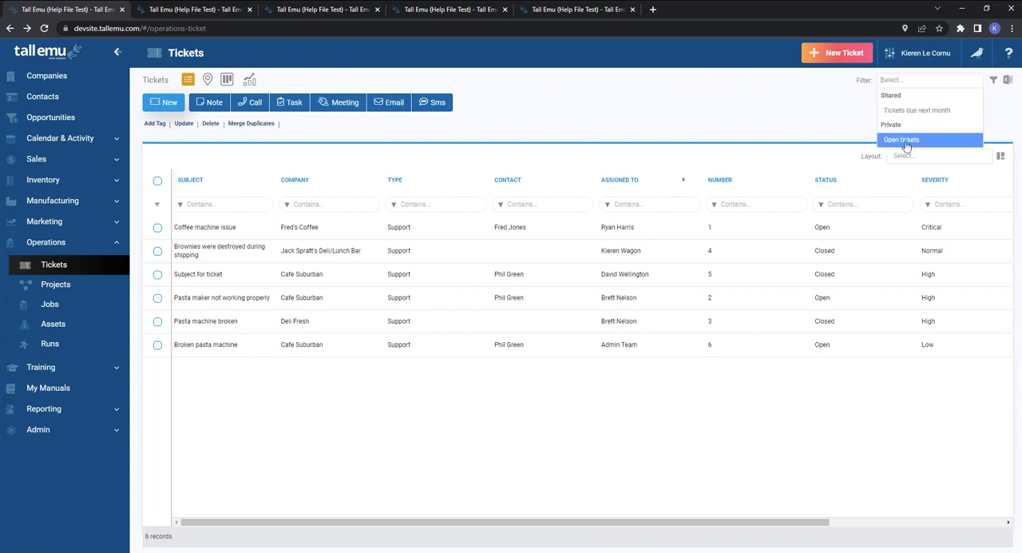
click(911, 111)
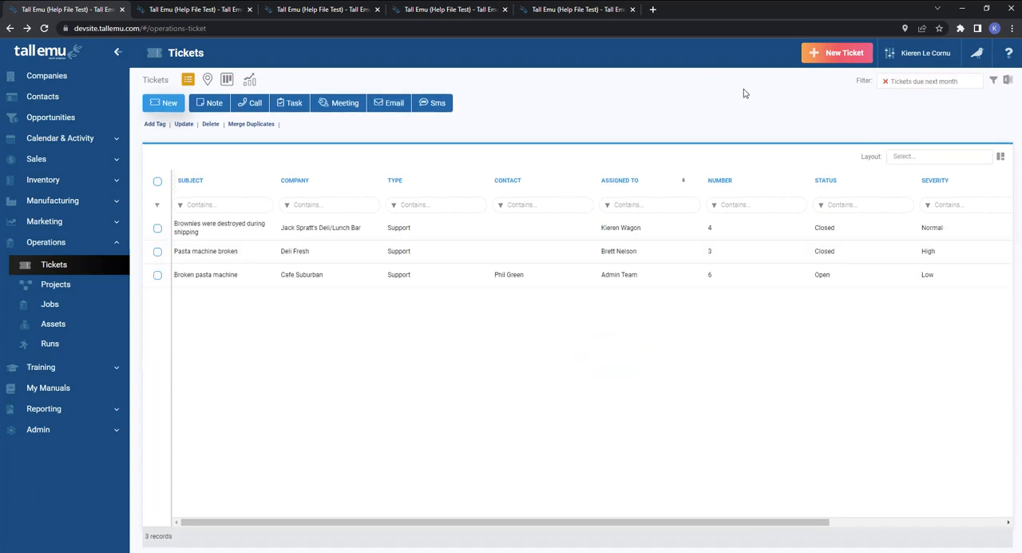
click(885, 81)
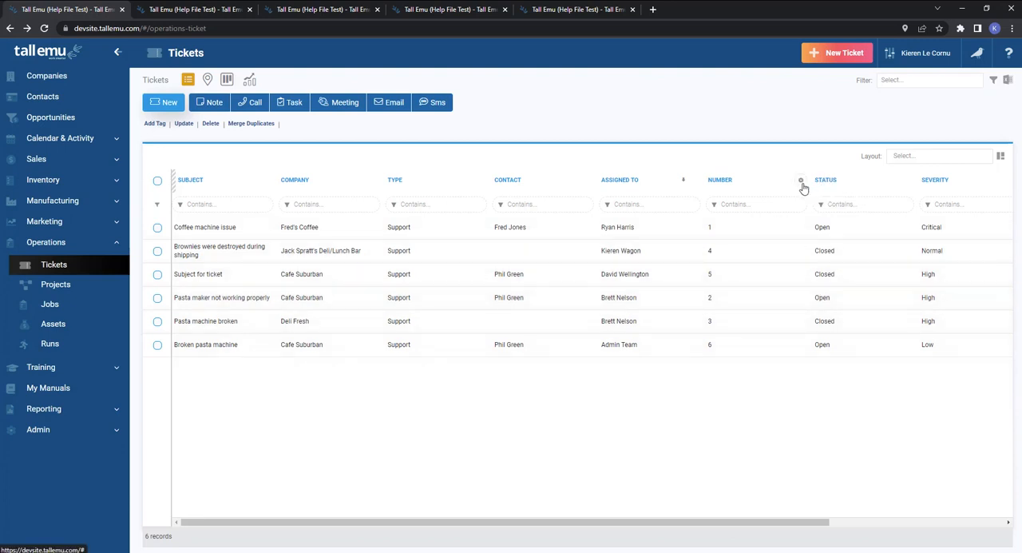
Add the Closed and Expected Closed columns to the ticket list with the Column Chooser and apply the change.
click(802, 181)
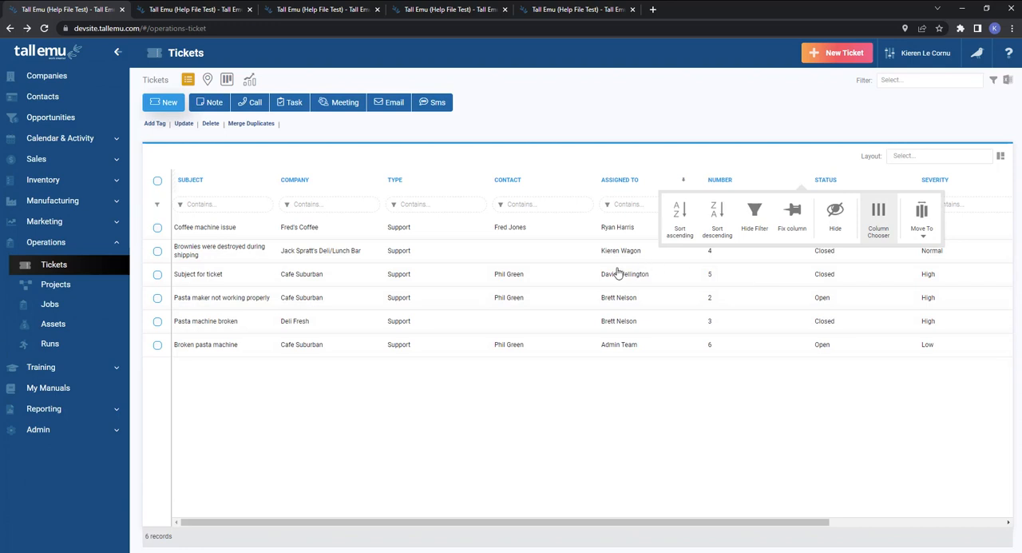
click(878, 218)
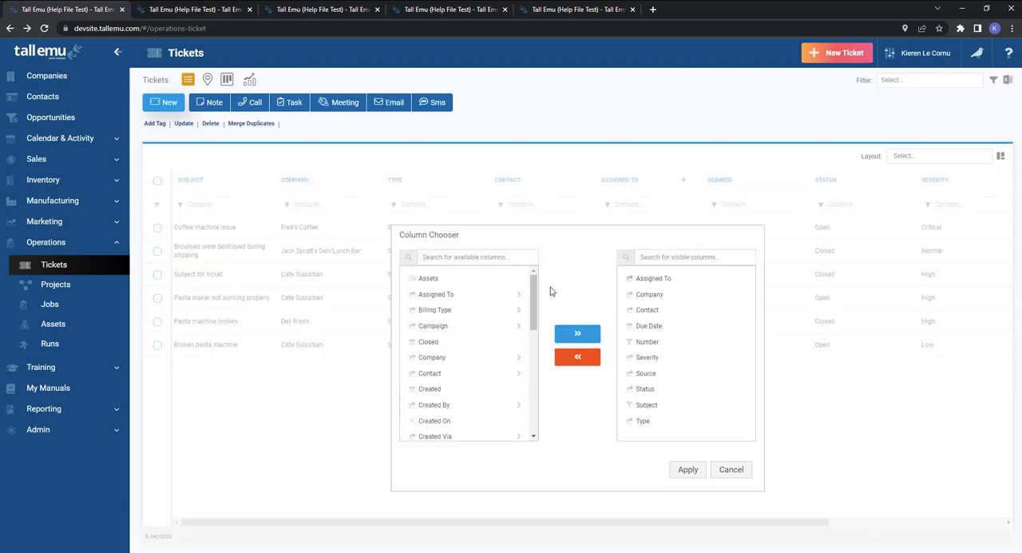
click(480, 258)
text(close dat)
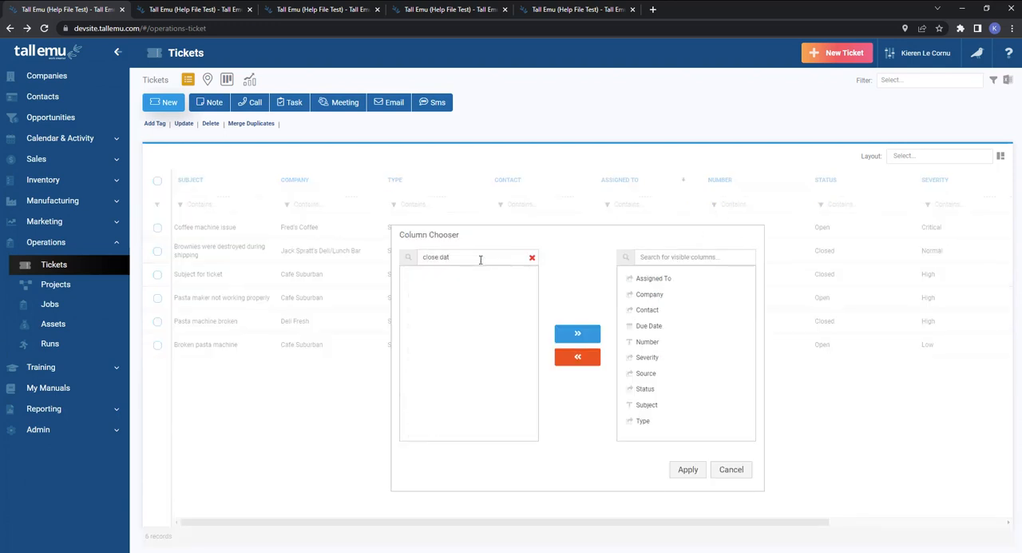
key(BackSpace)
key(BackSpace)
key(BackSpace)
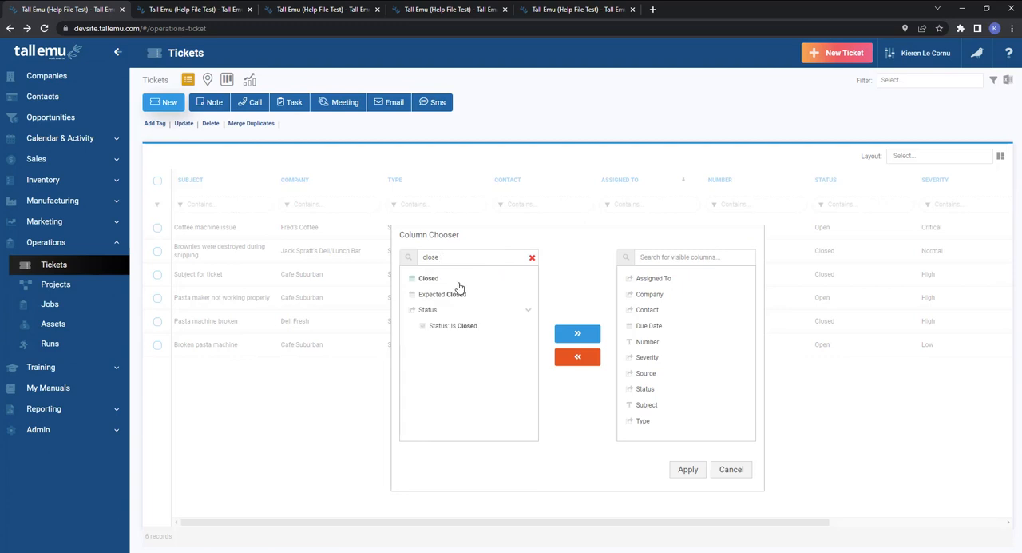
click(455, 279)
click(572, 334)
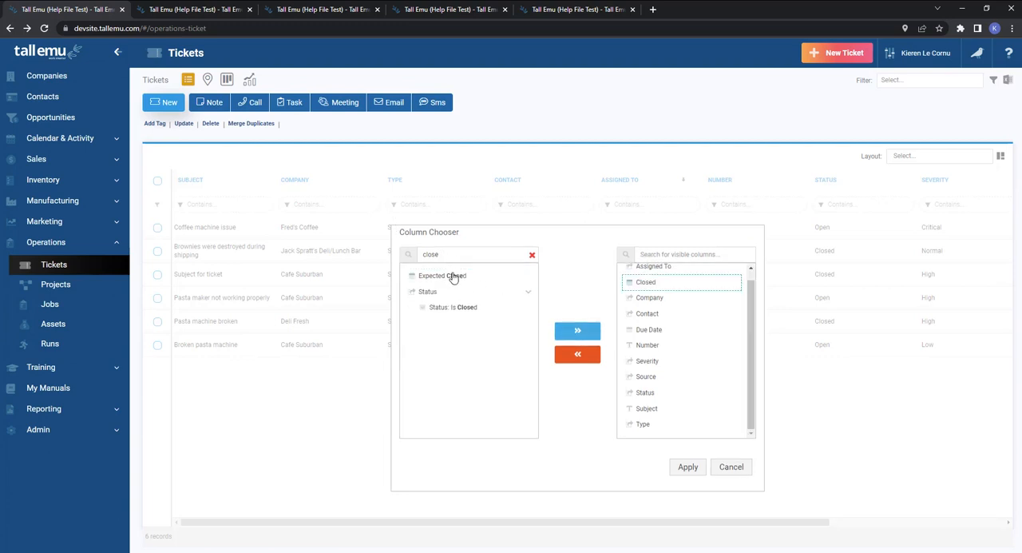
click(453, 277)
click(575, 330)
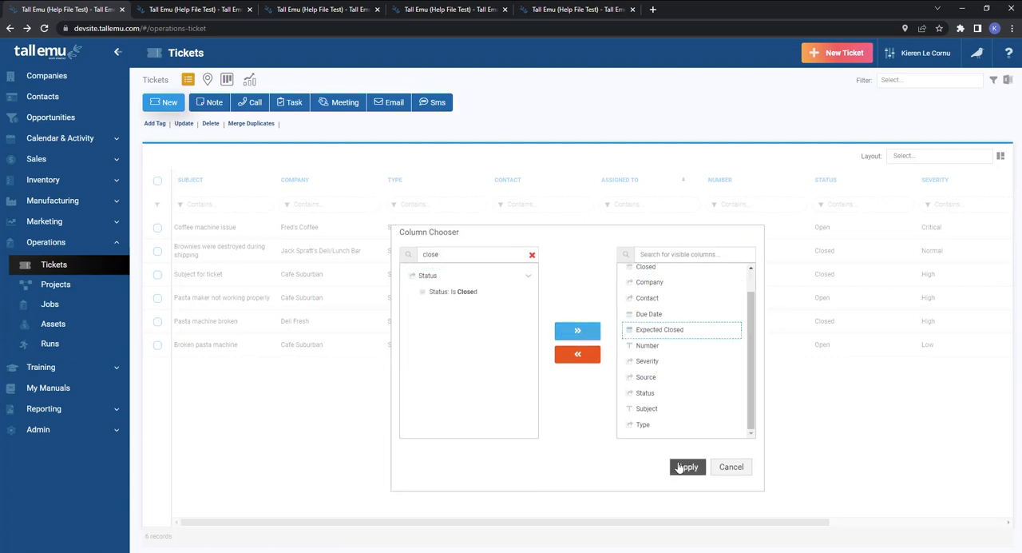
click(690, 470)
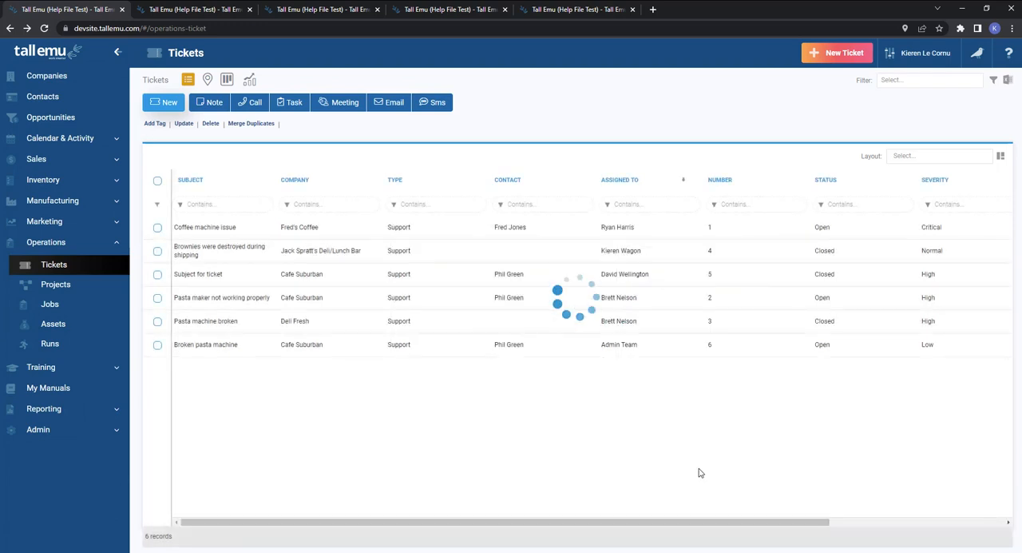
Move the Closed and Expected Closed columns so that they sit between Type and Contact in the ticket list.
drag(578, 529, 967, 523)
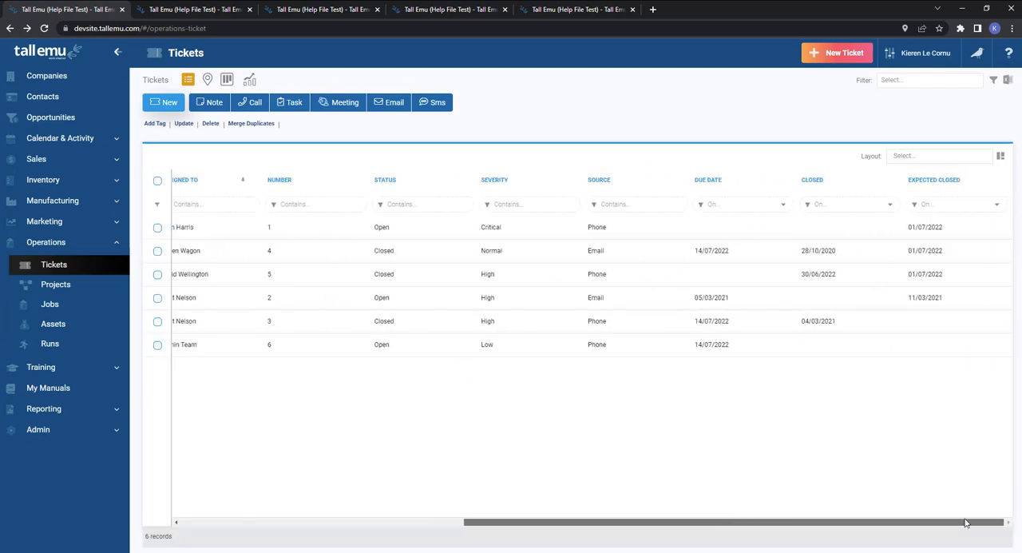
drag(930, 181, 242, 191)
drag(910, 196, 271, 196)
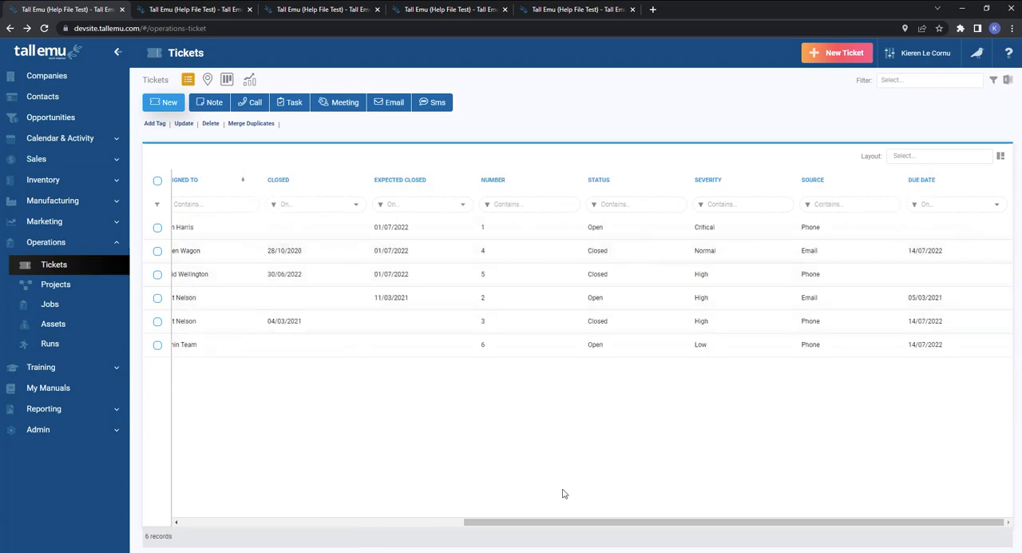
drag(615, 531, 337, 525)
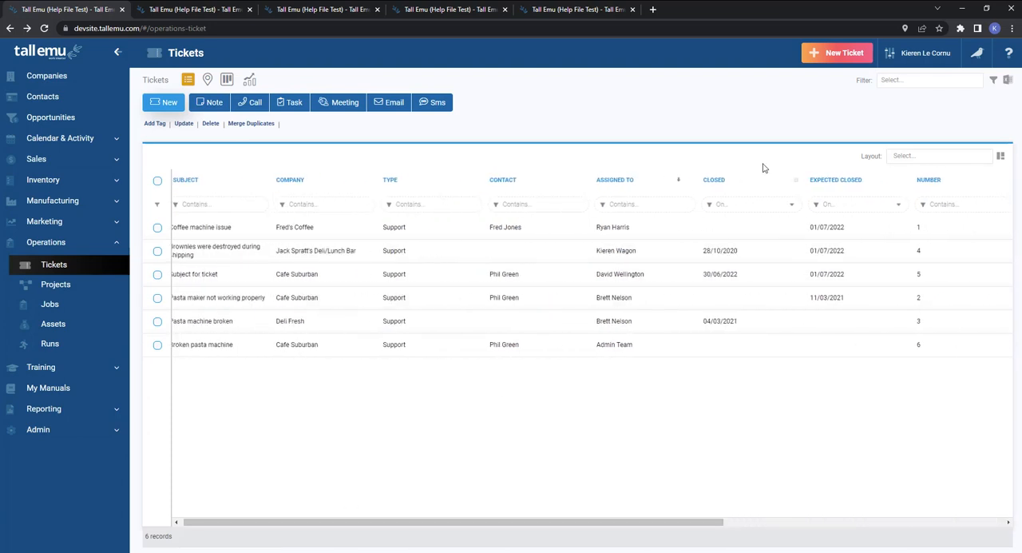
drag(644, 202, 479, 185)
drag(838, 187, 621, 181)
drag(627, 526, 552, 529)
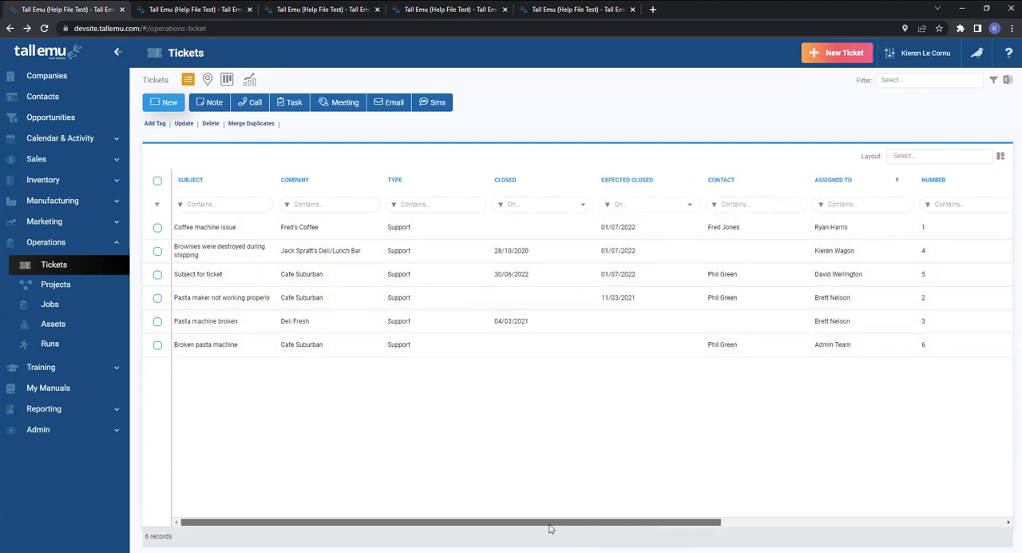
Save the column arrangement as a shared layout named Closed tickets, and clear the applied layout from the ticket list.
click(999, 157)
click(960, 171)
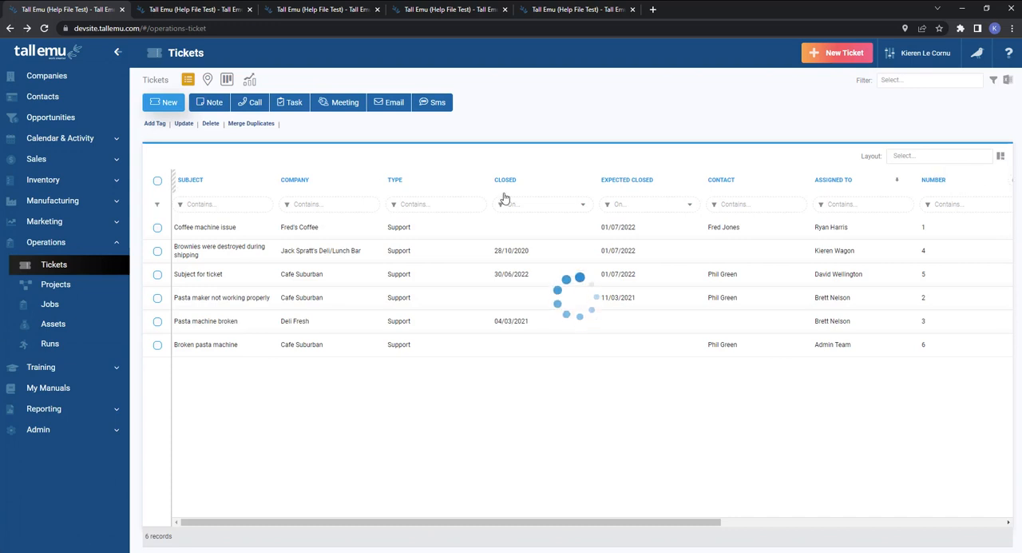
drag(521, 201, 413, 206)
text(Closed tickets)
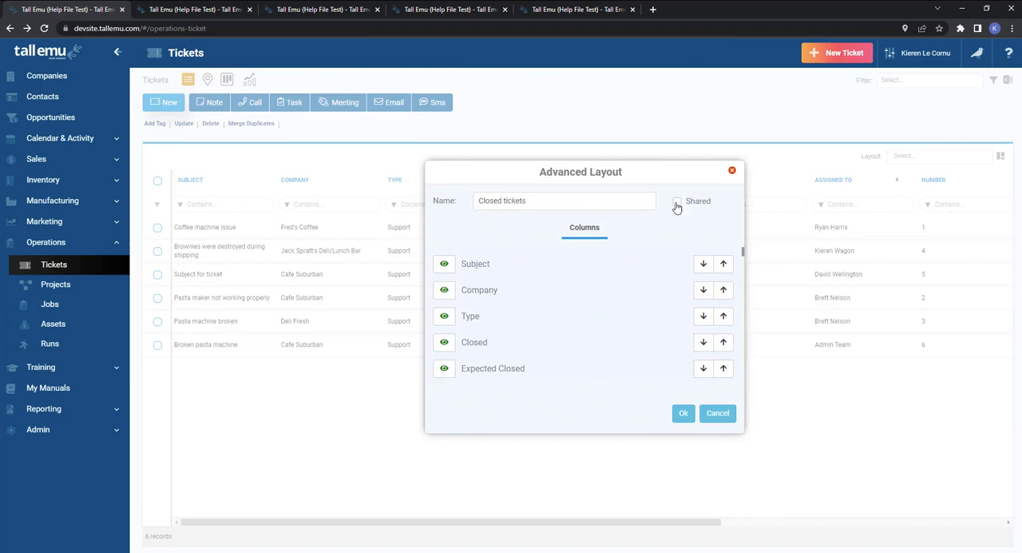
click(677, 203)
click(683, 413)
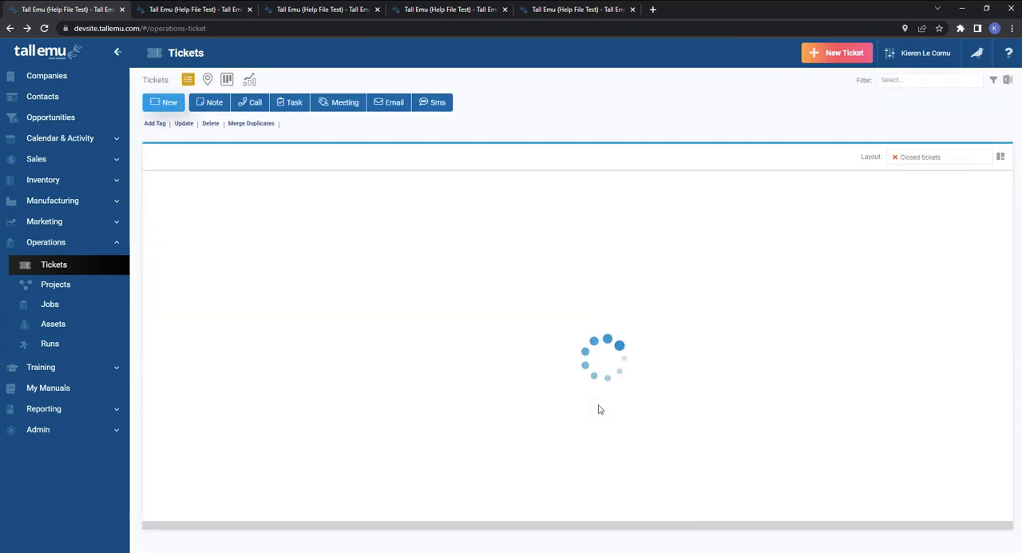
click(896, 158)
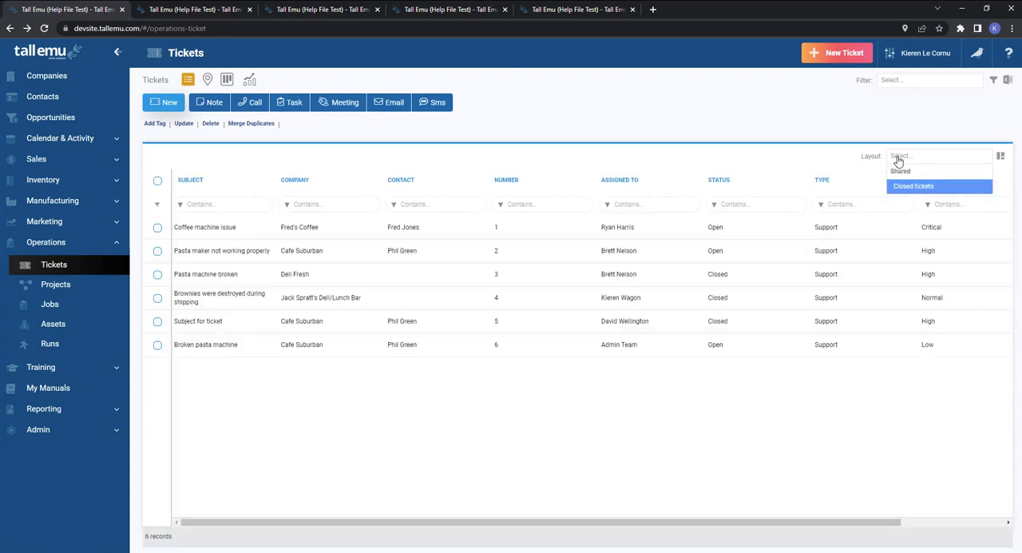
click(856, 116)
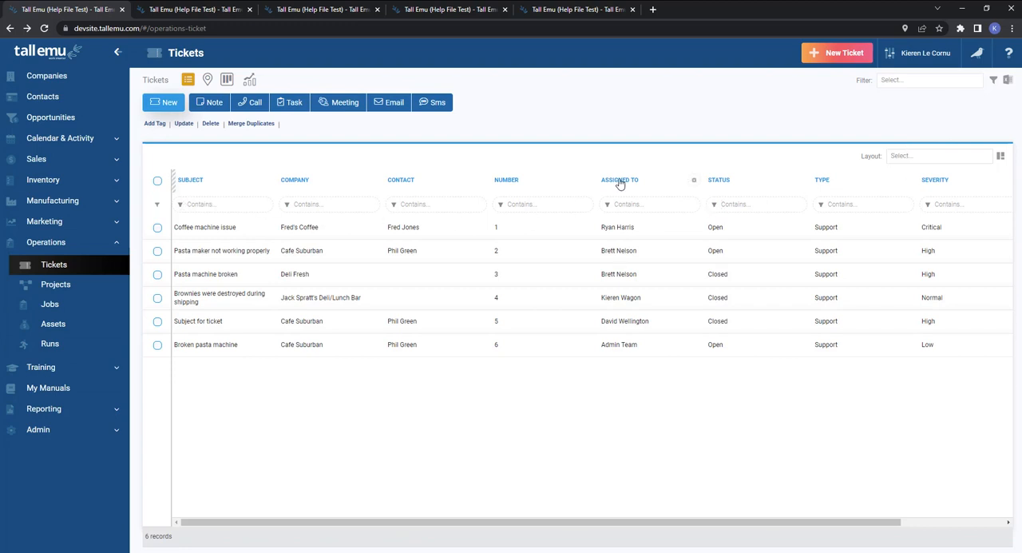
Move the Assigned To column between Contact and Number, and view its filter operators without choosing one.
drag(629, 183, 537, 182)
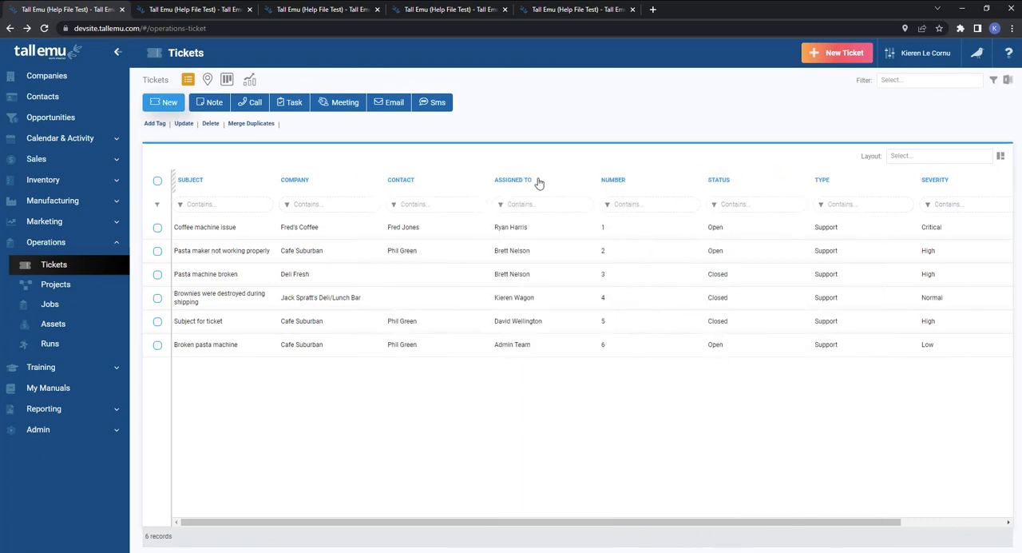
click(500, 206)
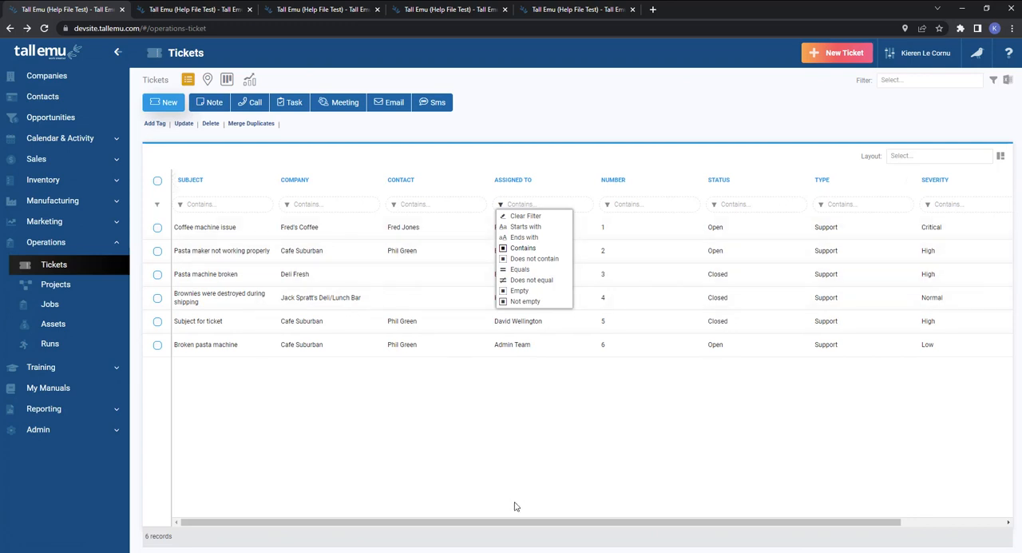
click(591, 437)
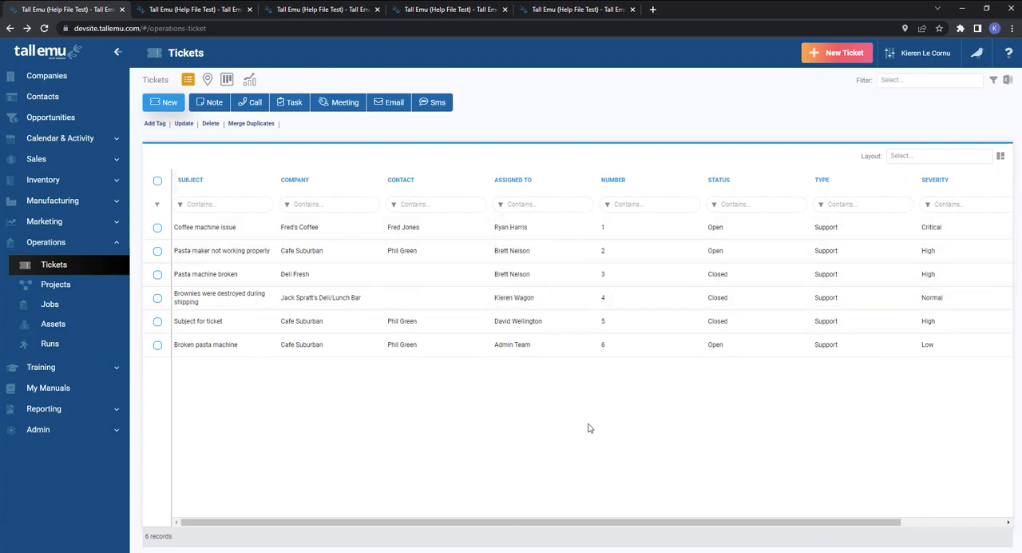